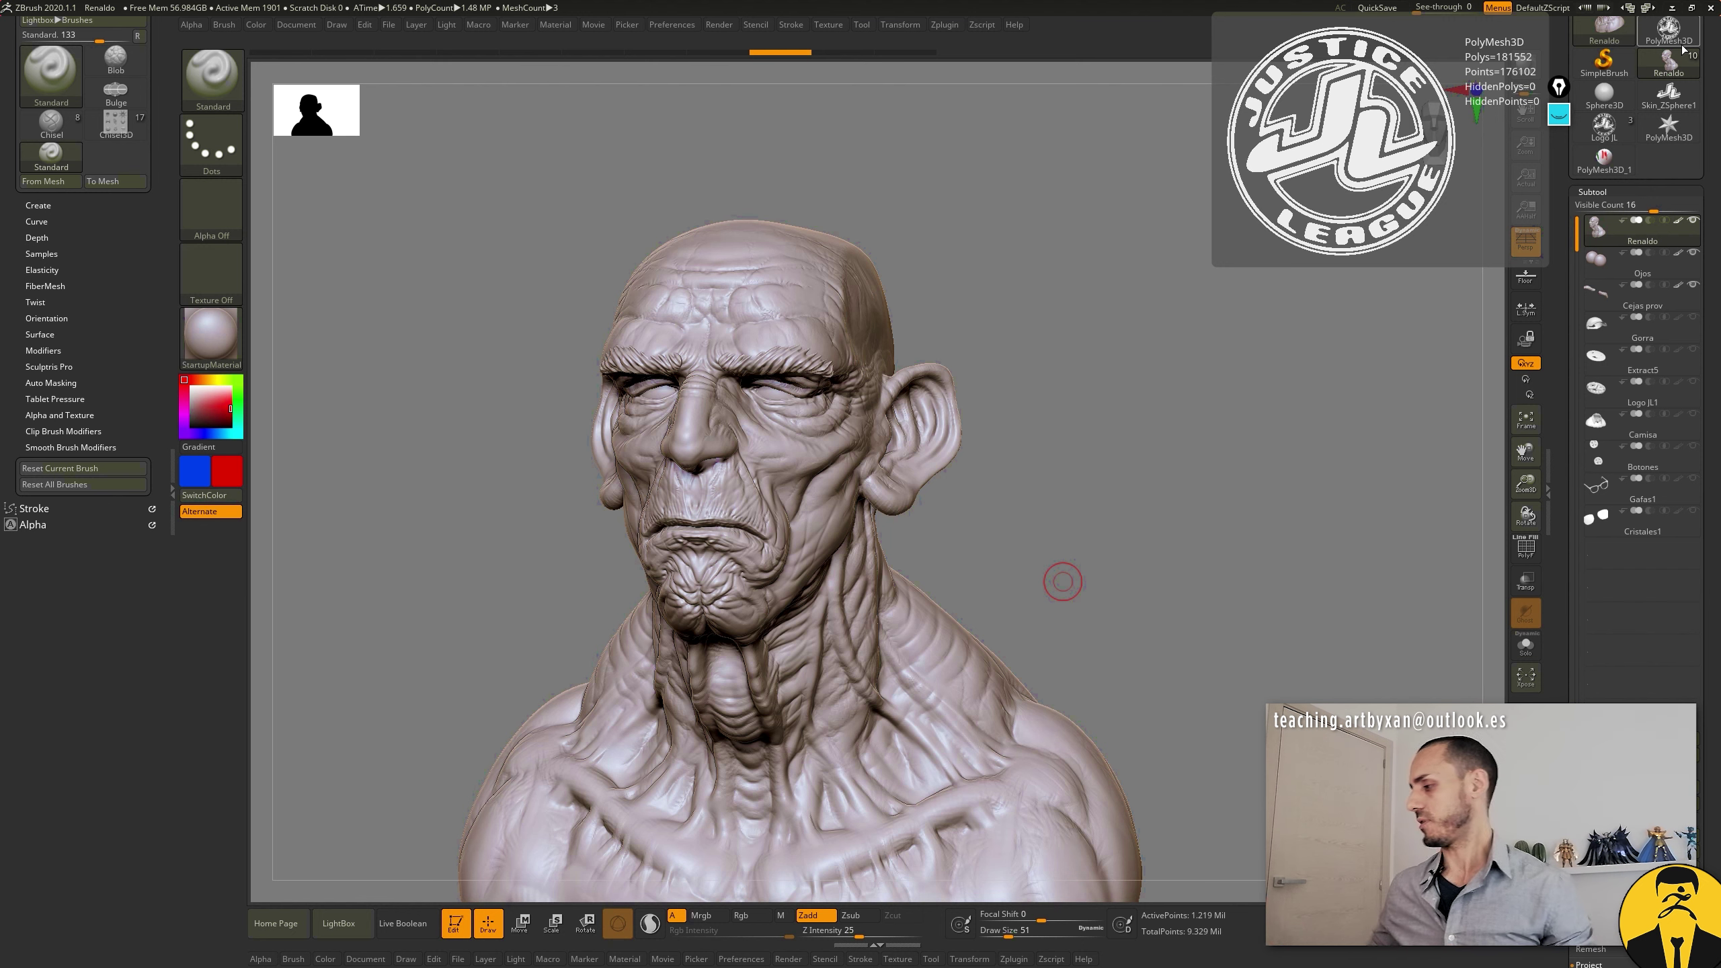
Step: Orbit the bust to a three-quarter side view, enable Rgb painting, and show the brush picker
mouse_move(1062, 581)
left_mouse_down()
mouse_move(1118, 437)
mouse_move(1125, 360)
mouse_move(1139, 422)
mouse_move(1176, 334)
mouse_move(1187, 426)
left_mouse_up()
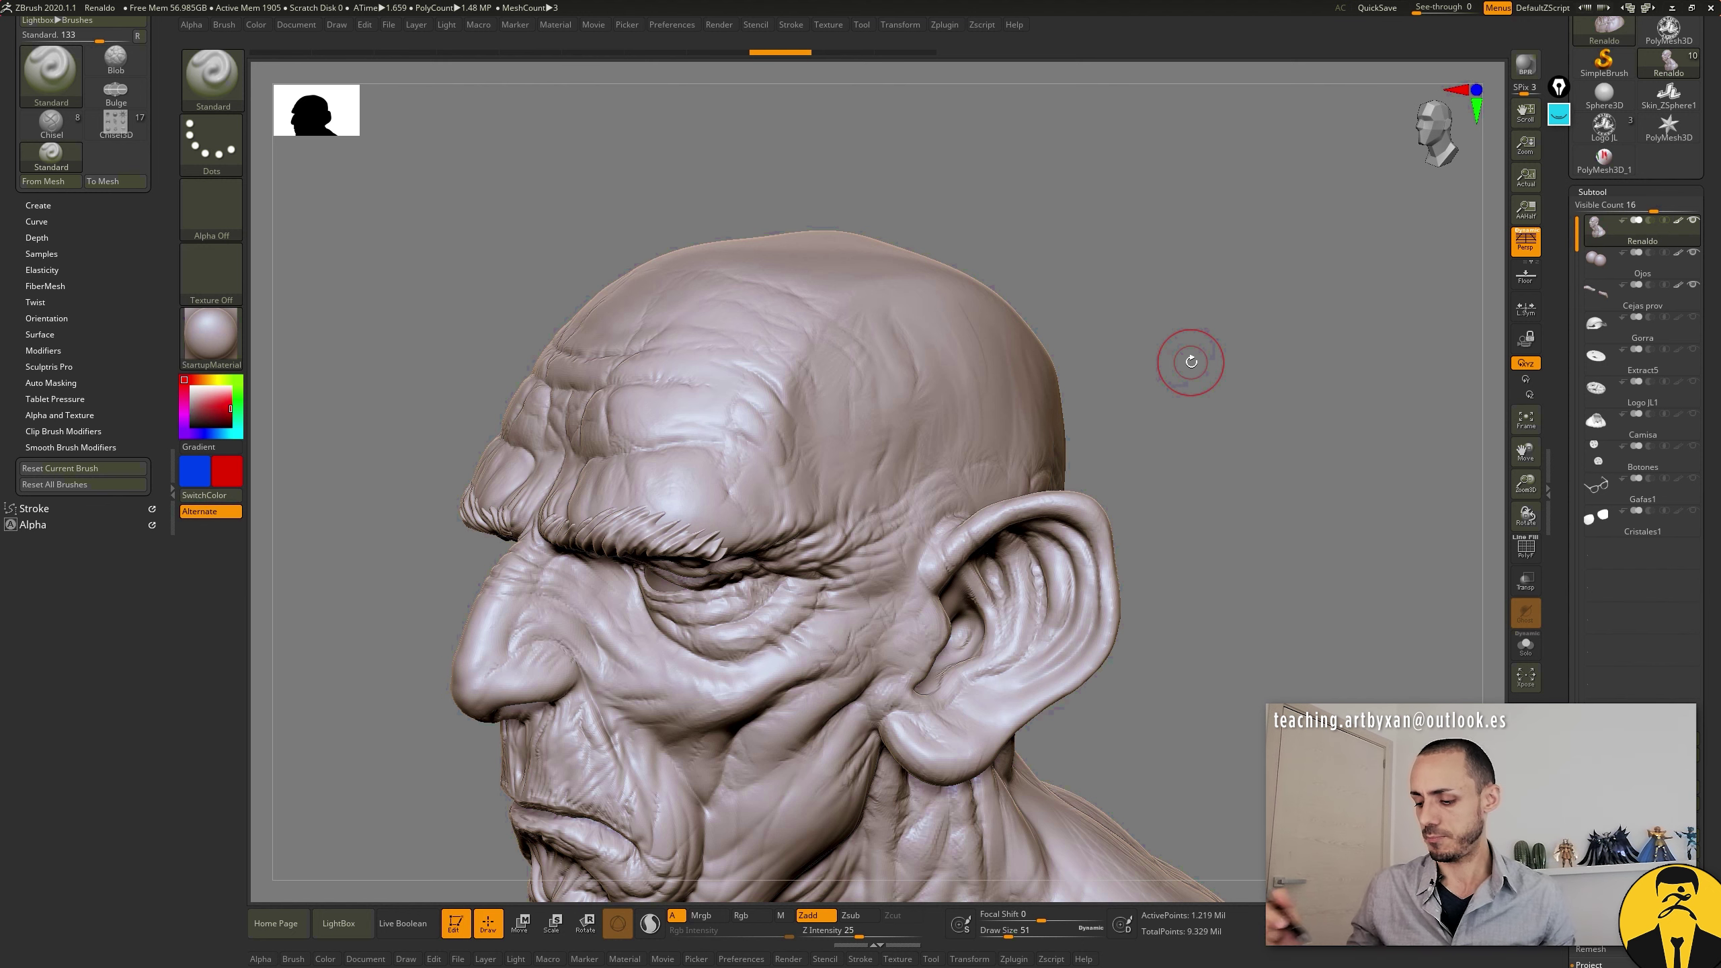
left_click(745, 919)
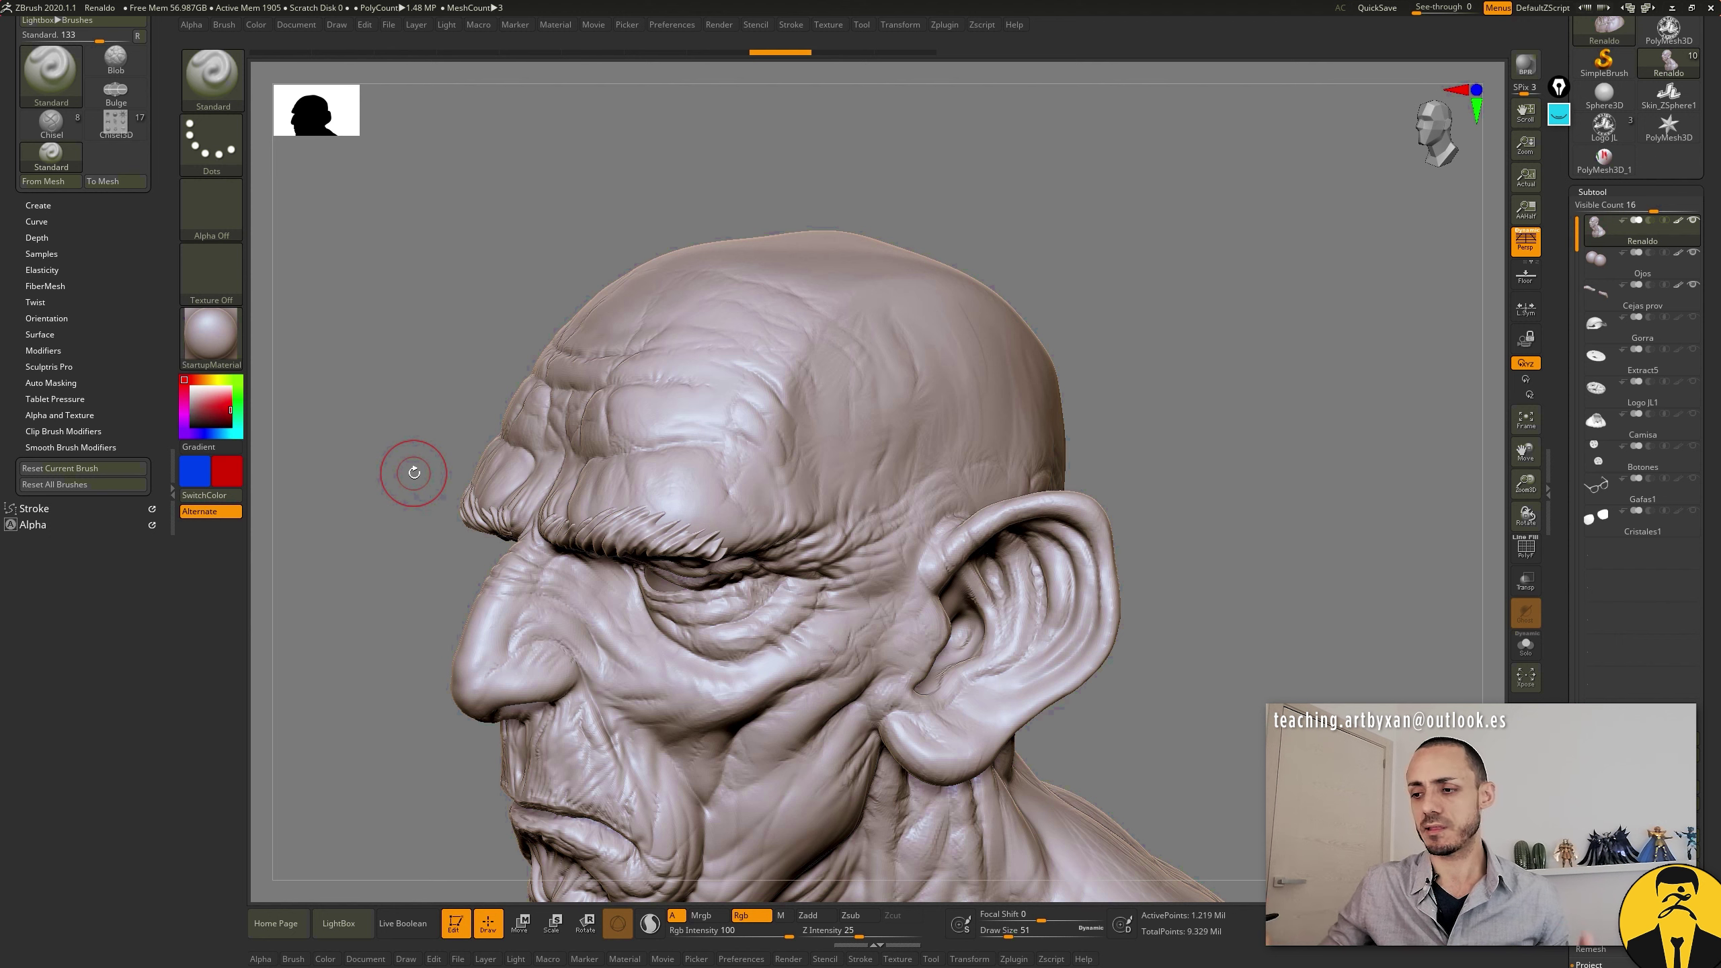
left_click(191, 88)
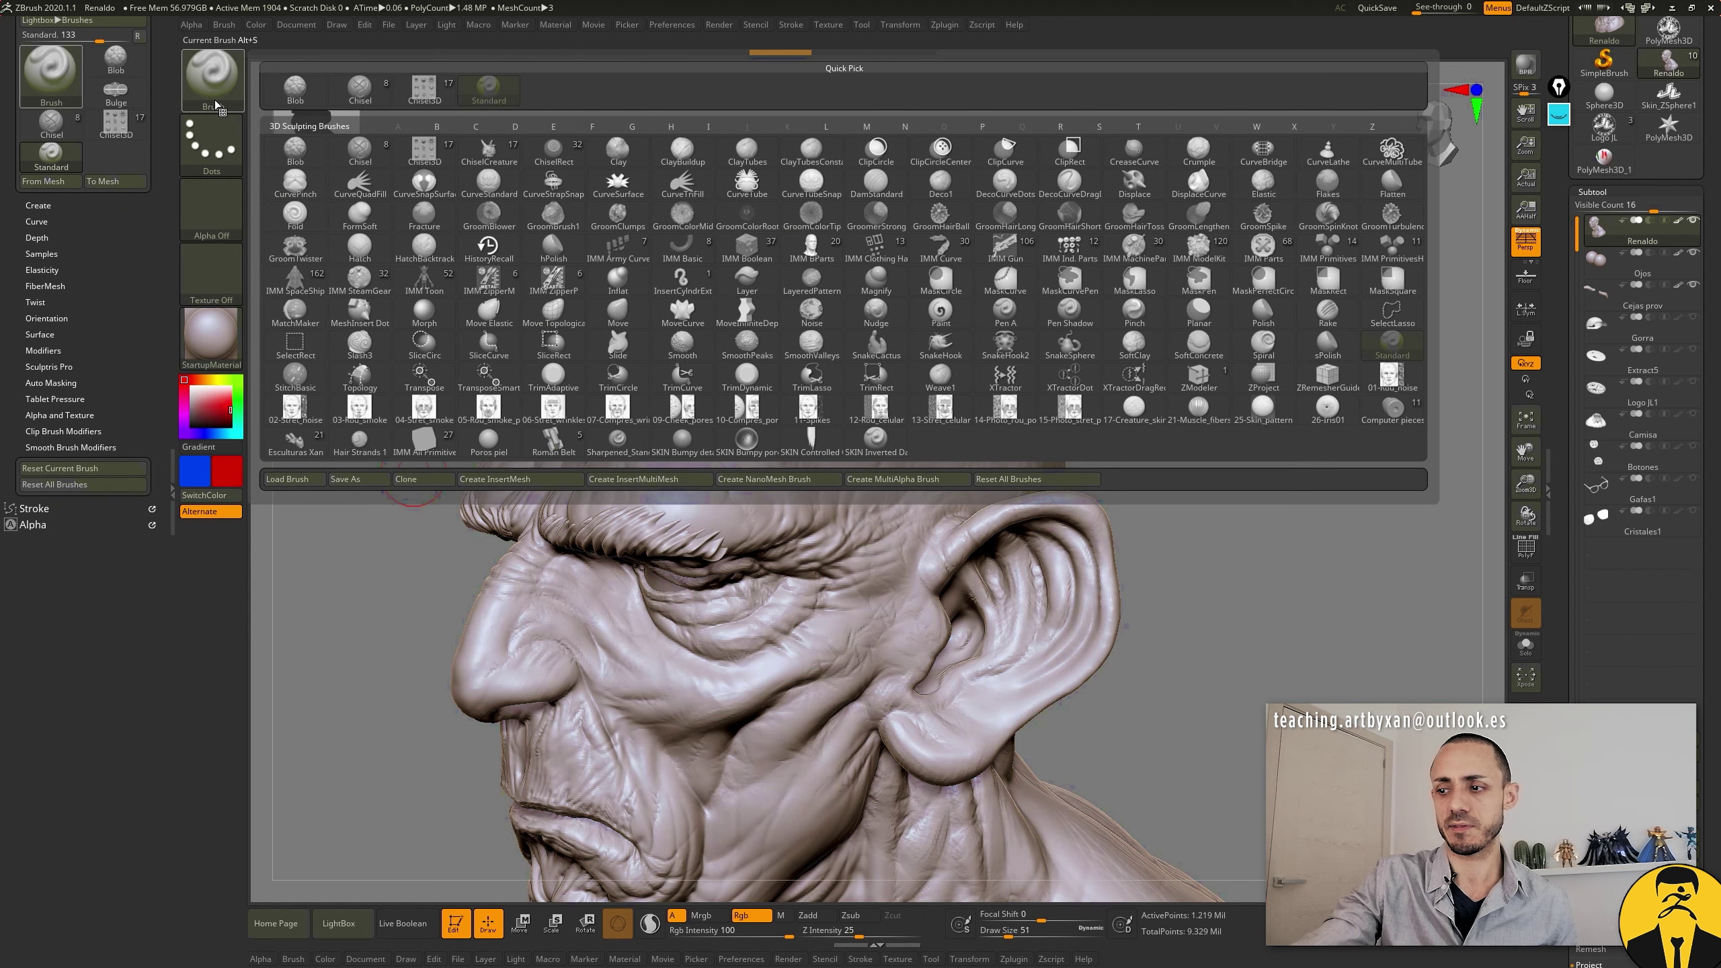
Step: Browse the brush library with B, keeping the Standard brush active
key("b")
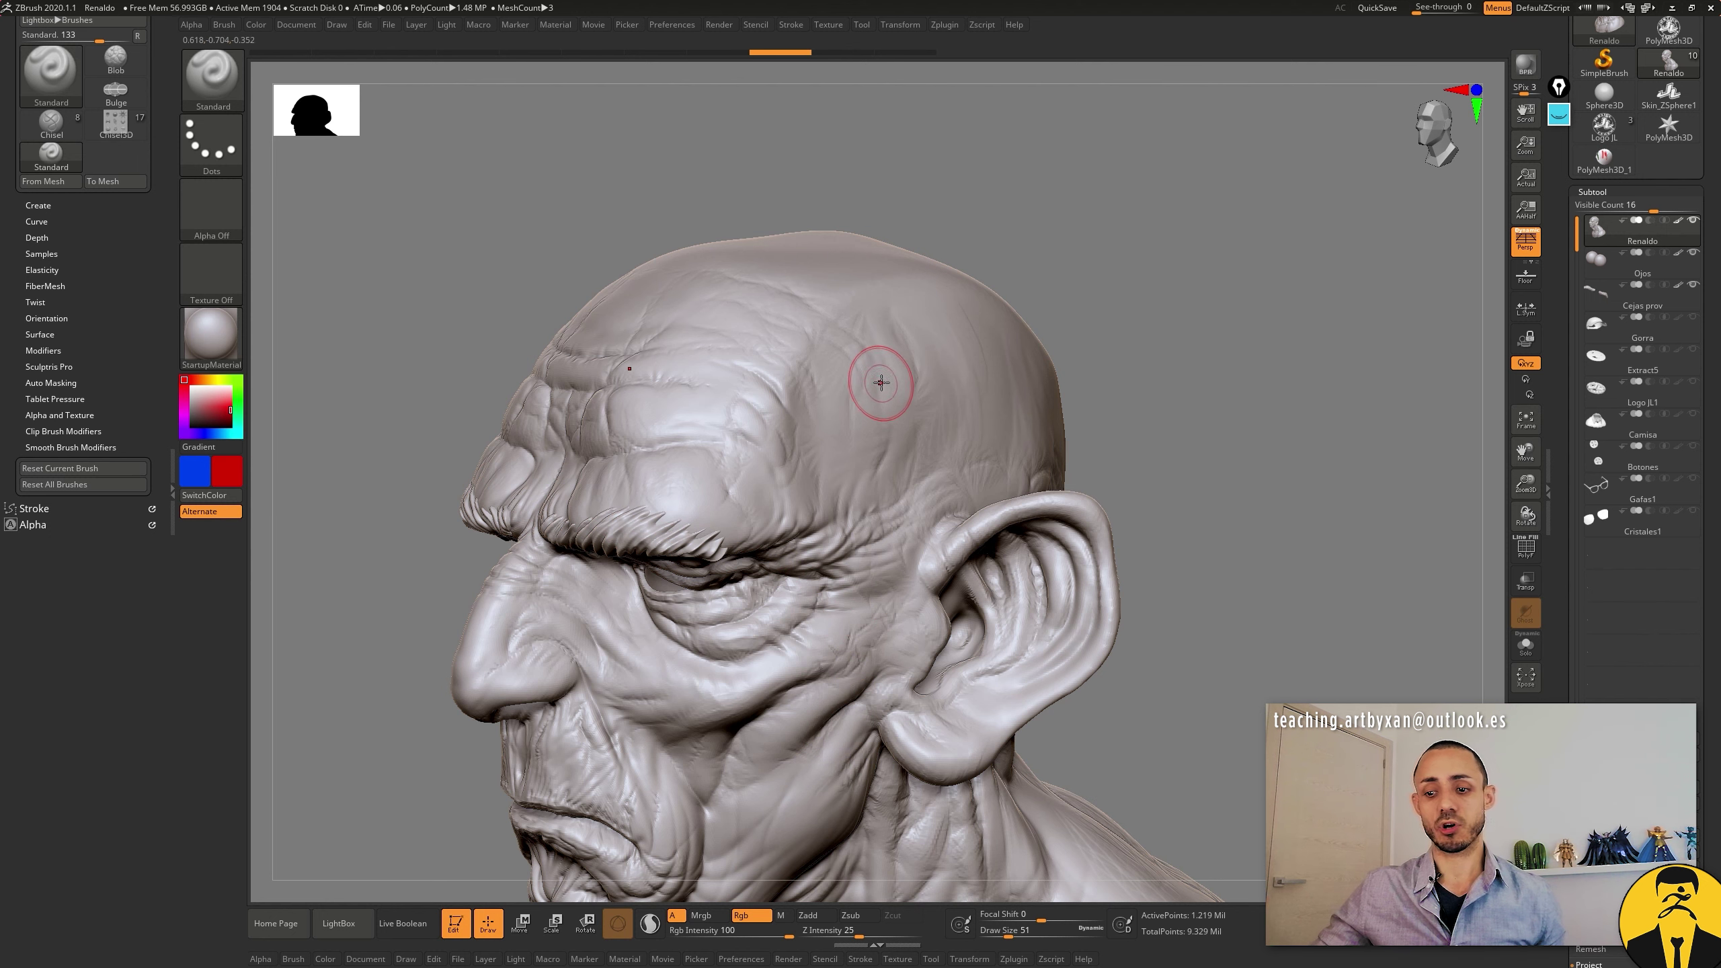
Step: Polypaint a red stroke from the brow toward the top of the skull
left_click_drag(1125, 256, 1103, 279)
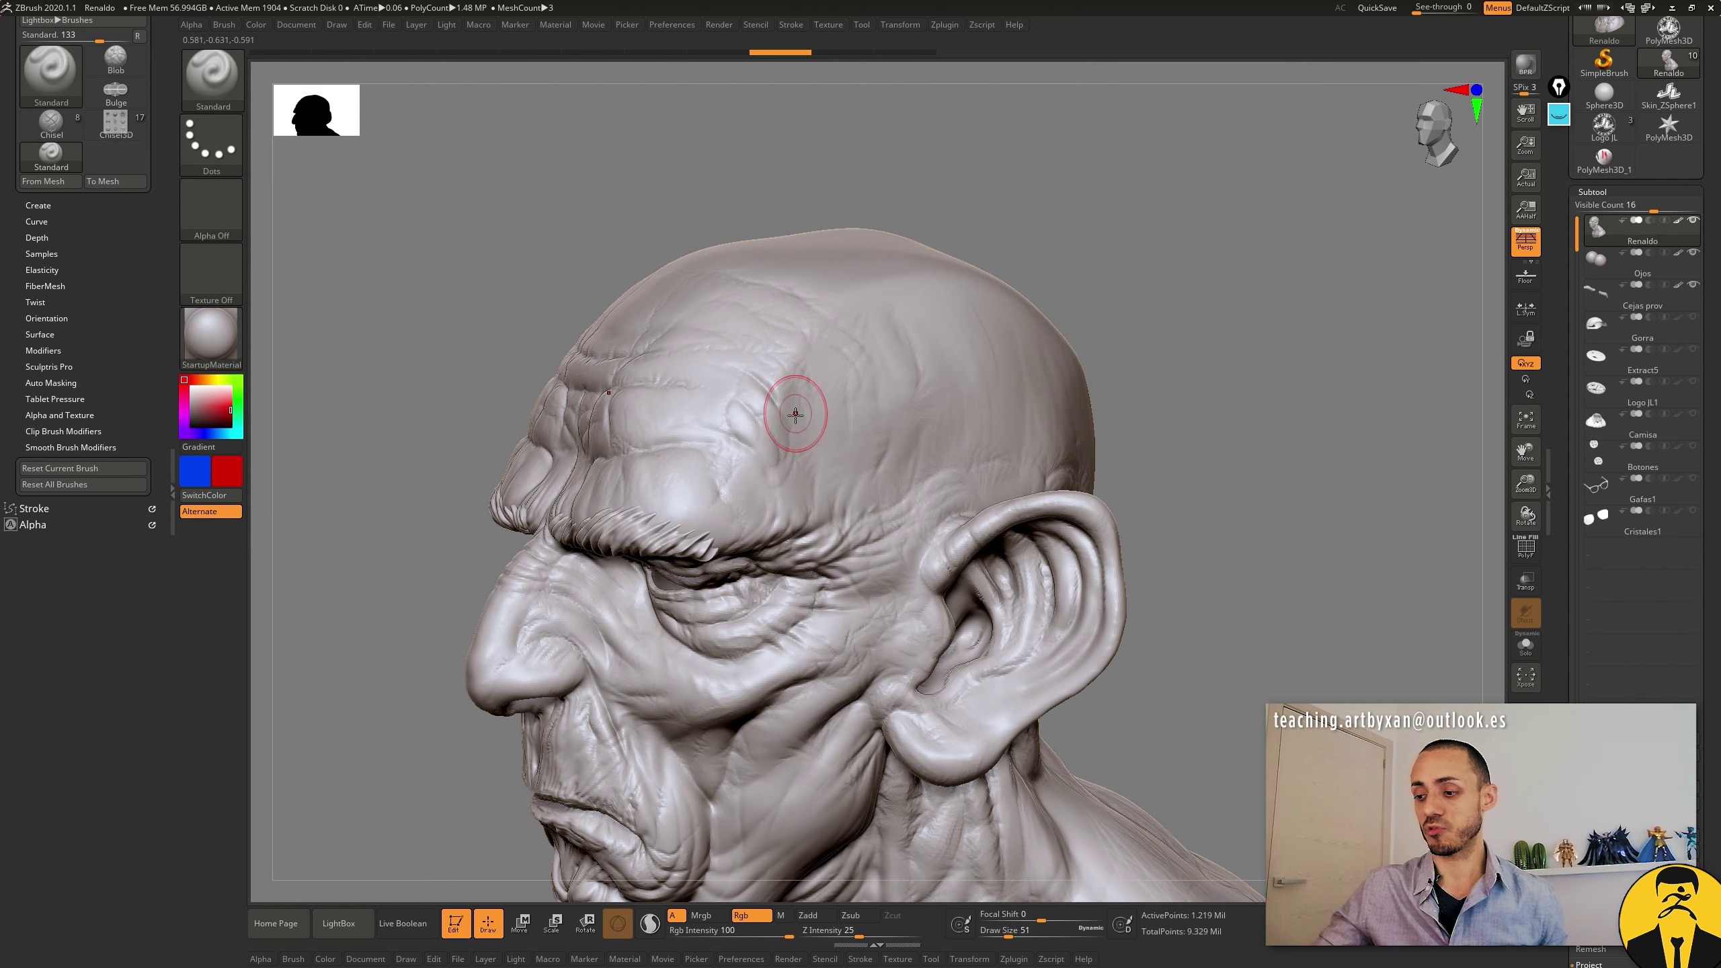
mouse_move(785, 429)
left_mouse_down()
mouse_move(901, 308)
mouse_move(982, 327)
left_mouse_up()
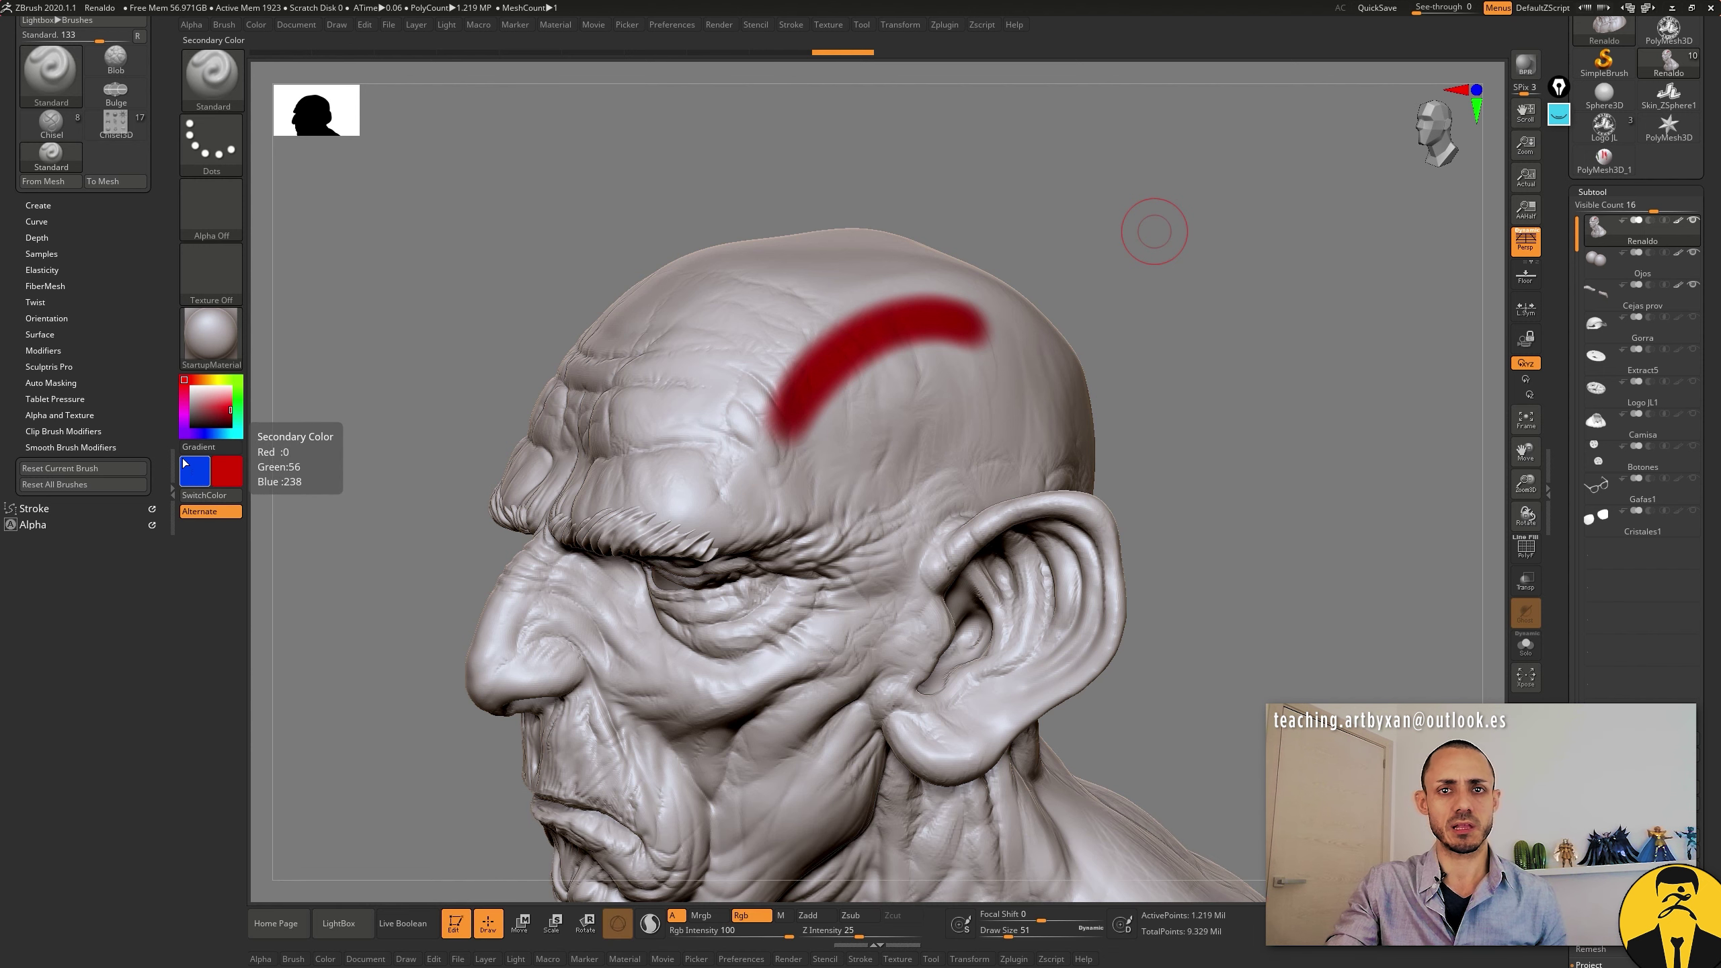
Step: Paint blue, yellow and green stripes in turn beneath the red one
left_click_drag(1085, 224, 1048, 213)
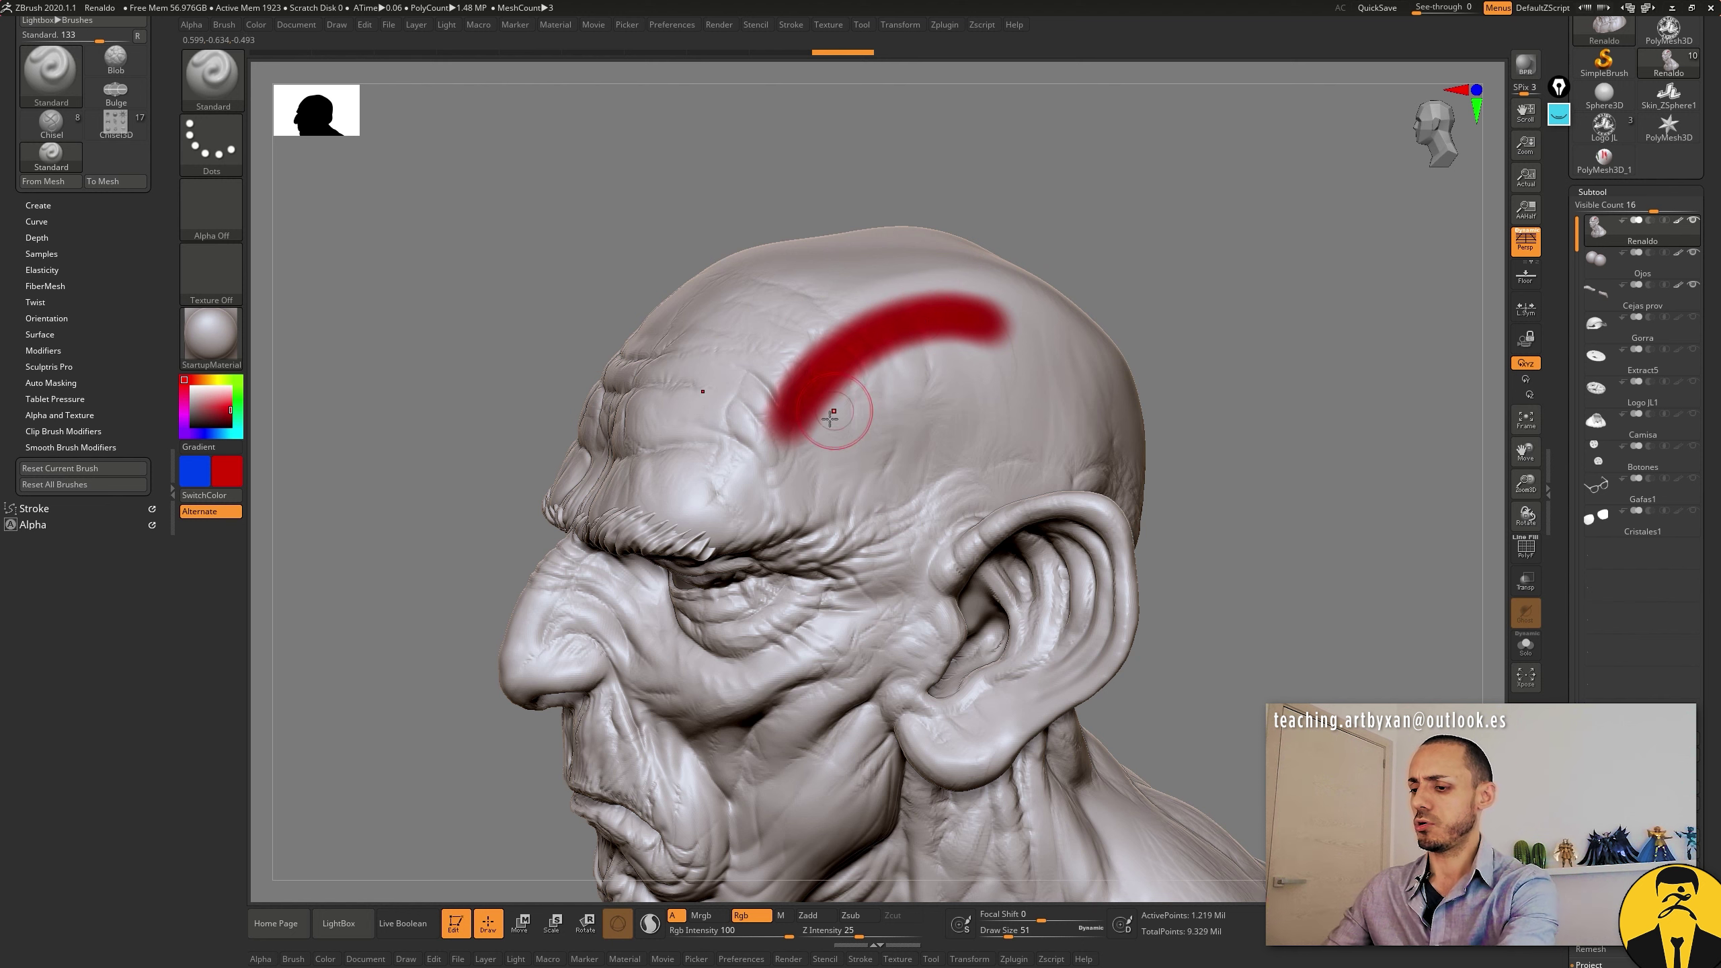
left_click_drag(815, 477, 1016, 356, "alt")
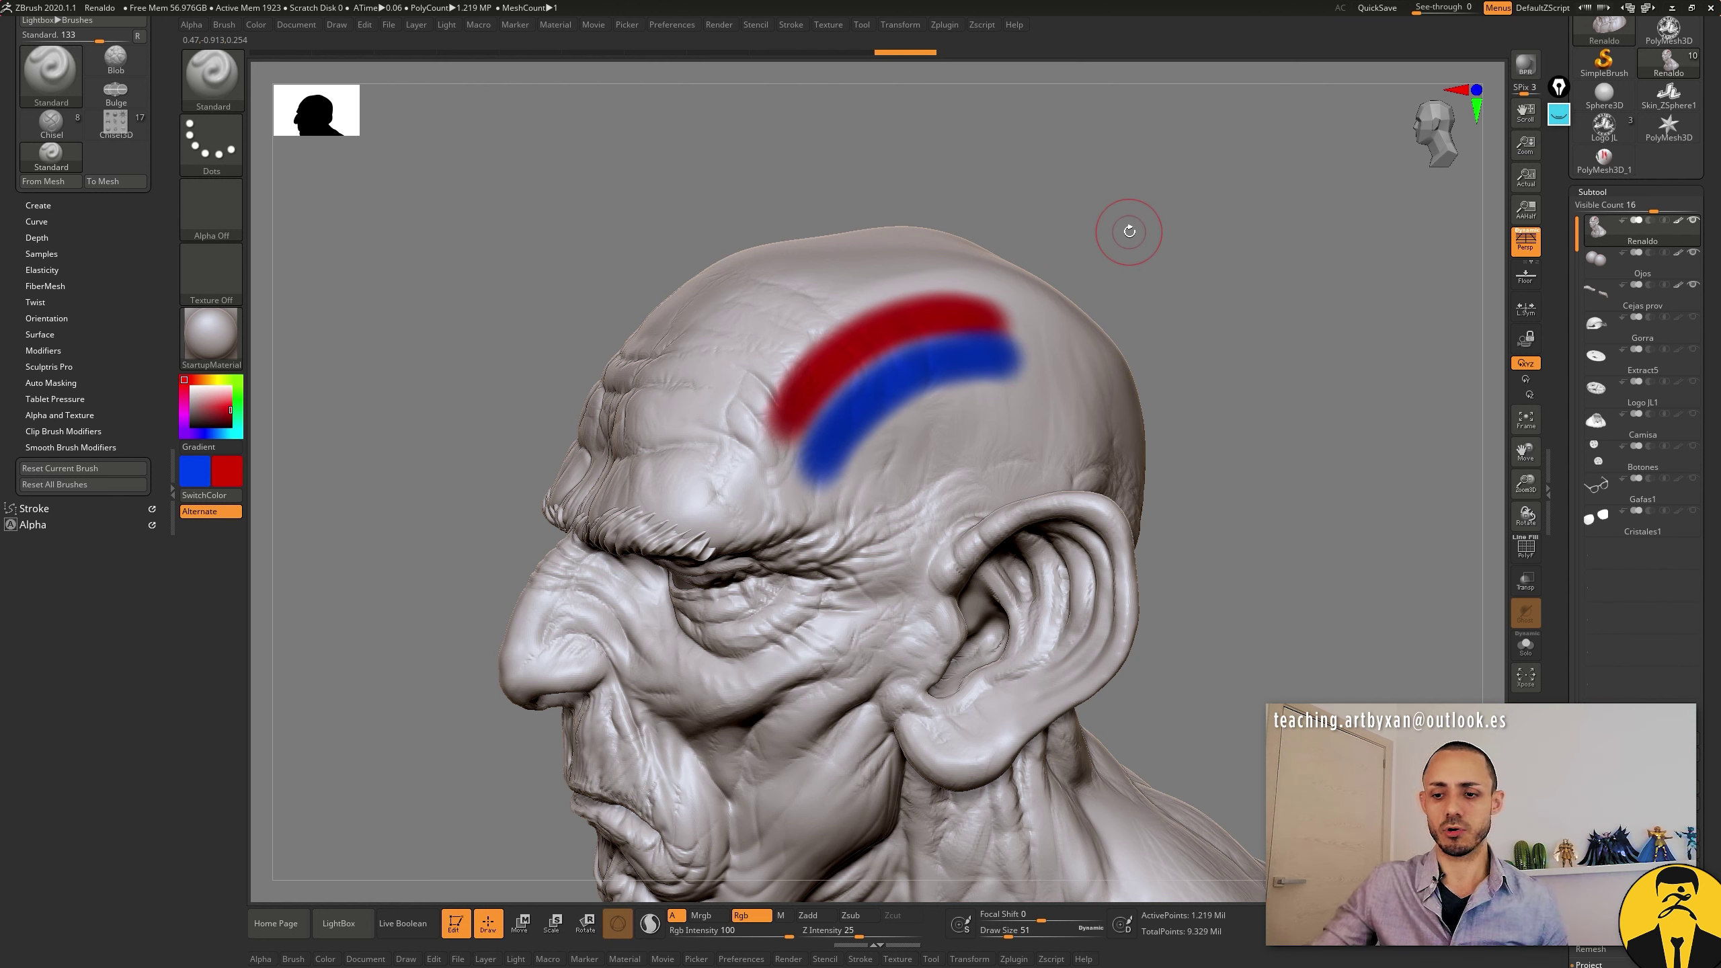
left_click(209, 406)
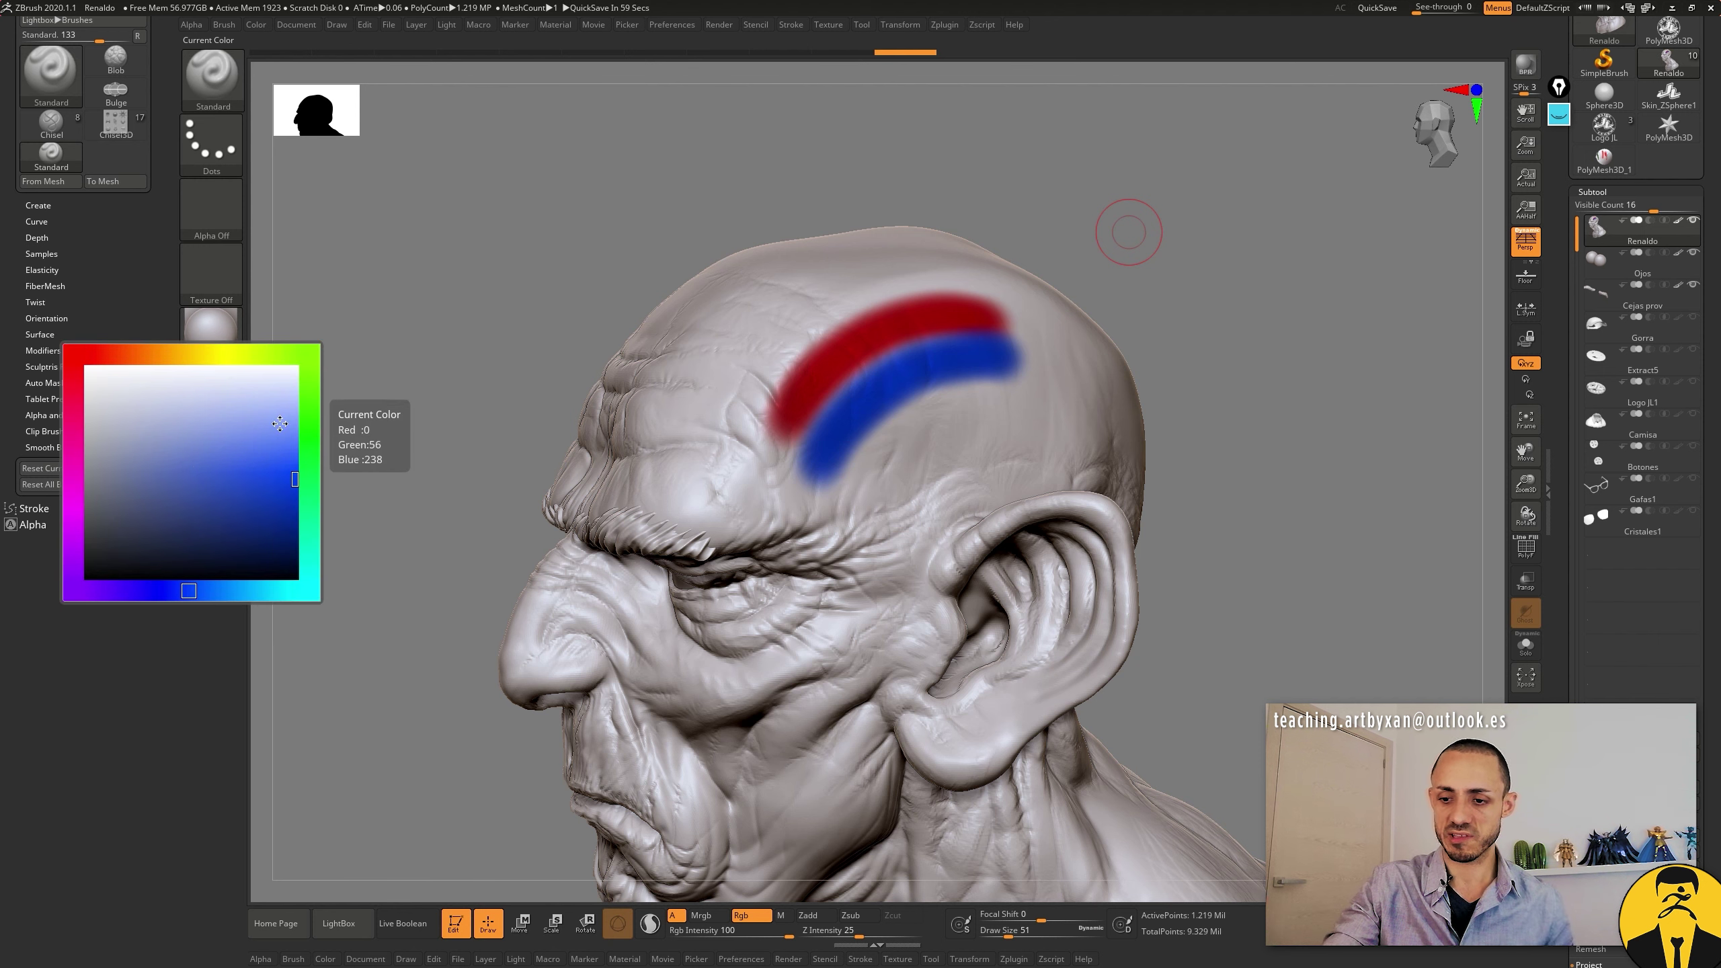
left_click(196, 353)
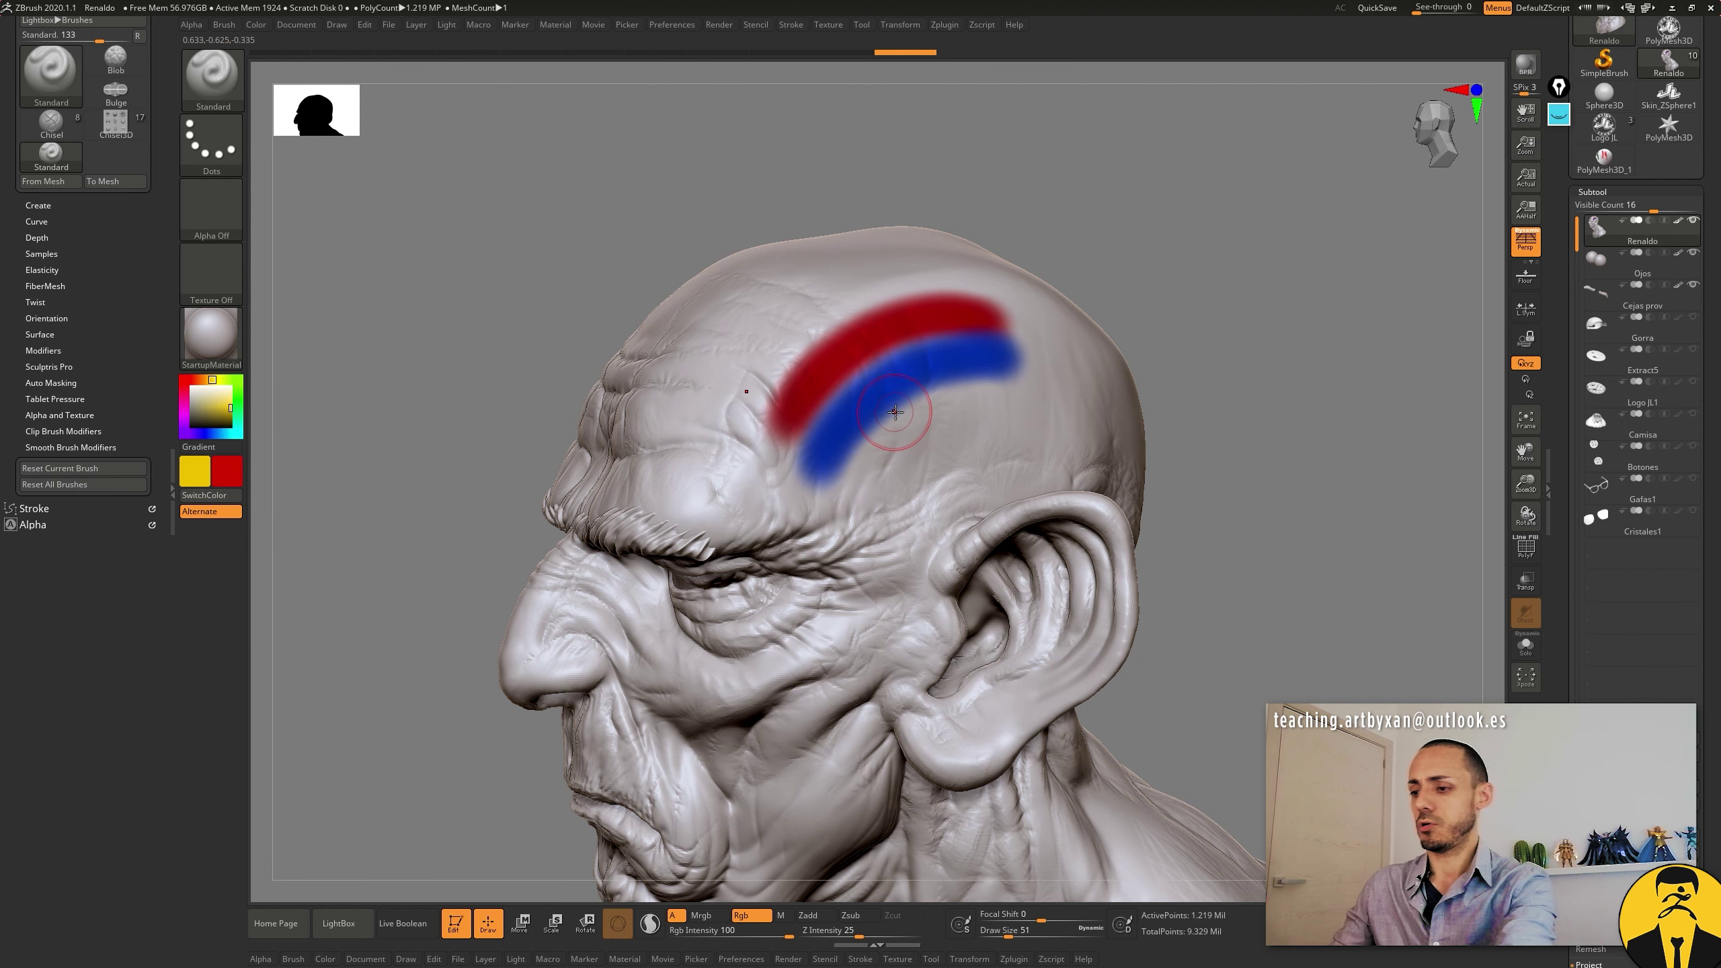
left_click_drag(851, 482, 1017, 381)
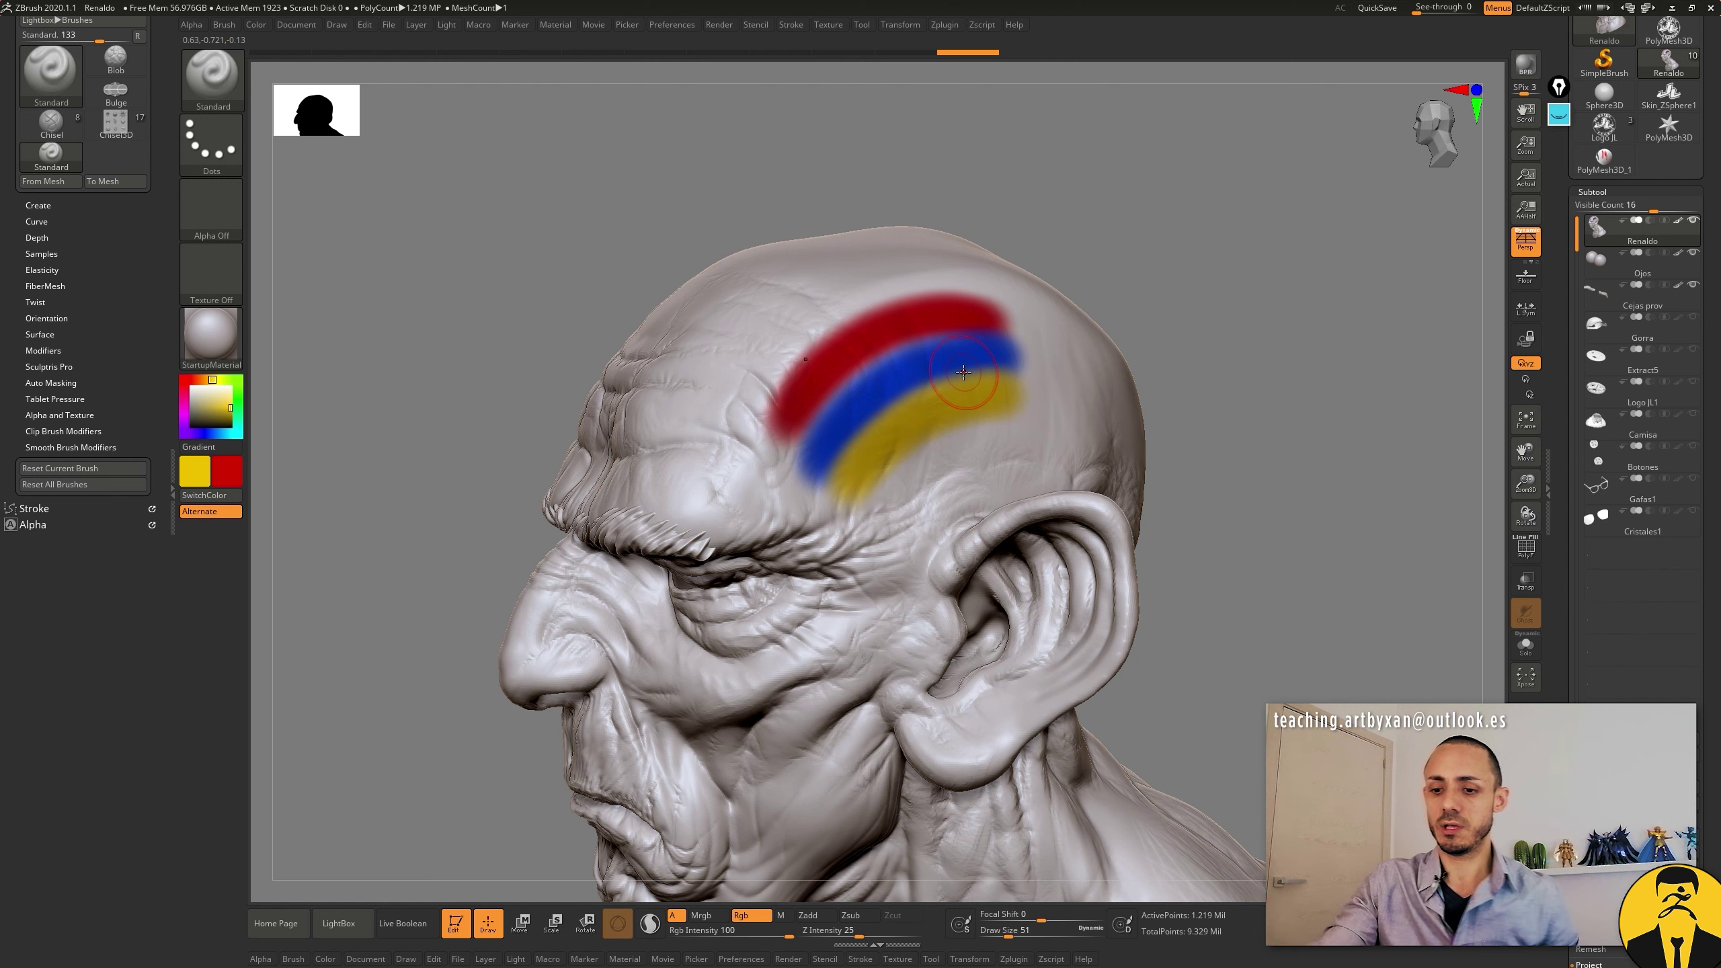
left_click(224, 425)
left_click_drag(330, 460, 349, 466)
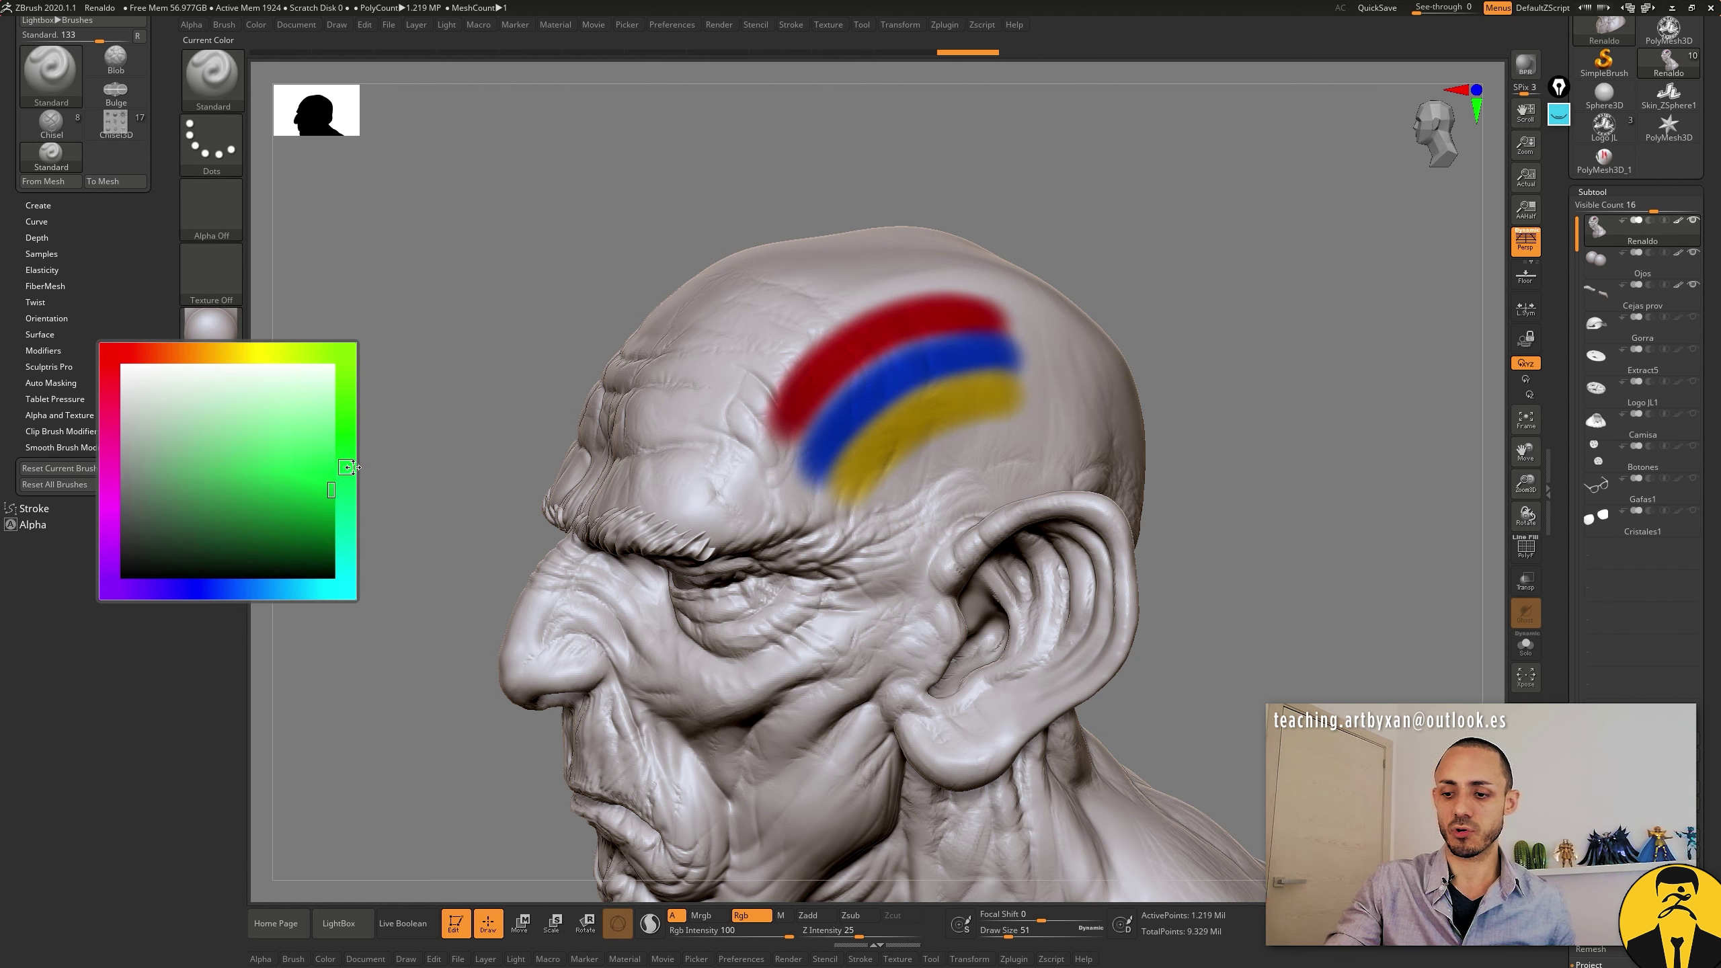
mouse_move(874, 516)
left_mouse_down()
mouse_move(920, 464)
mouse_move(1040, 419)
left_mouse_up()
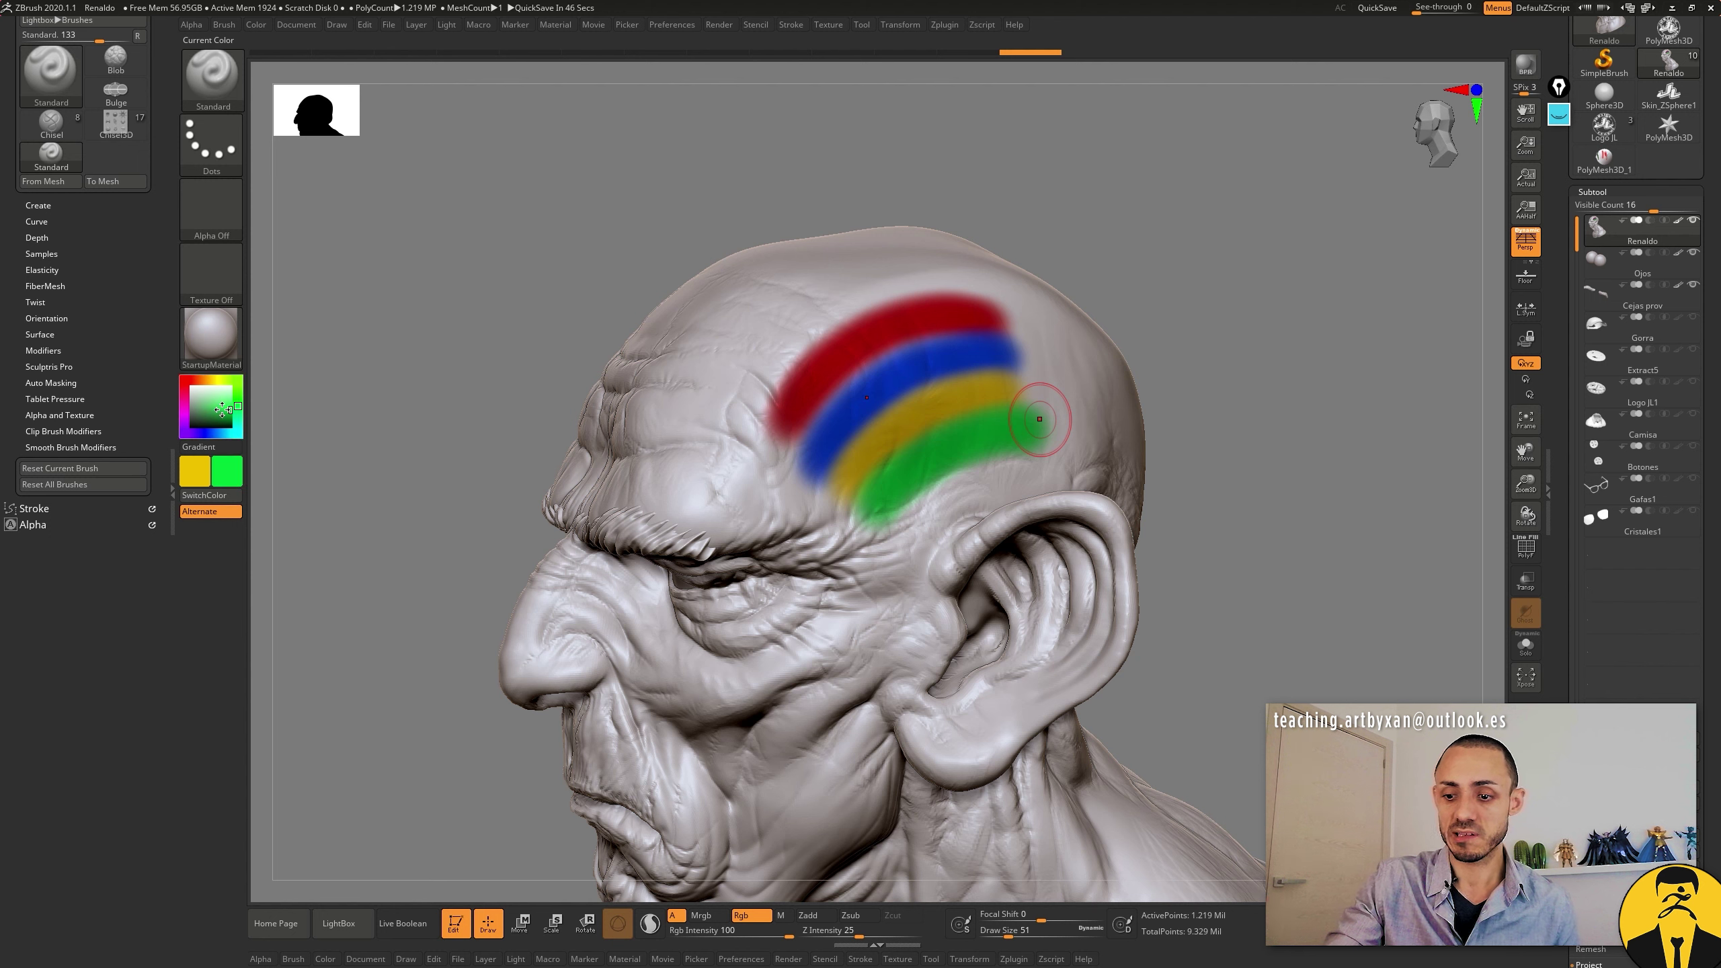
Step: Switch to white and paint over all the coloured stripes
left_click_drag(207, 405, 192, 387)
mouse_move(794, 315)
left_mouse_down()
mouse_move(943, 495)
mouse_move(986, 334)
left_mouse_up()
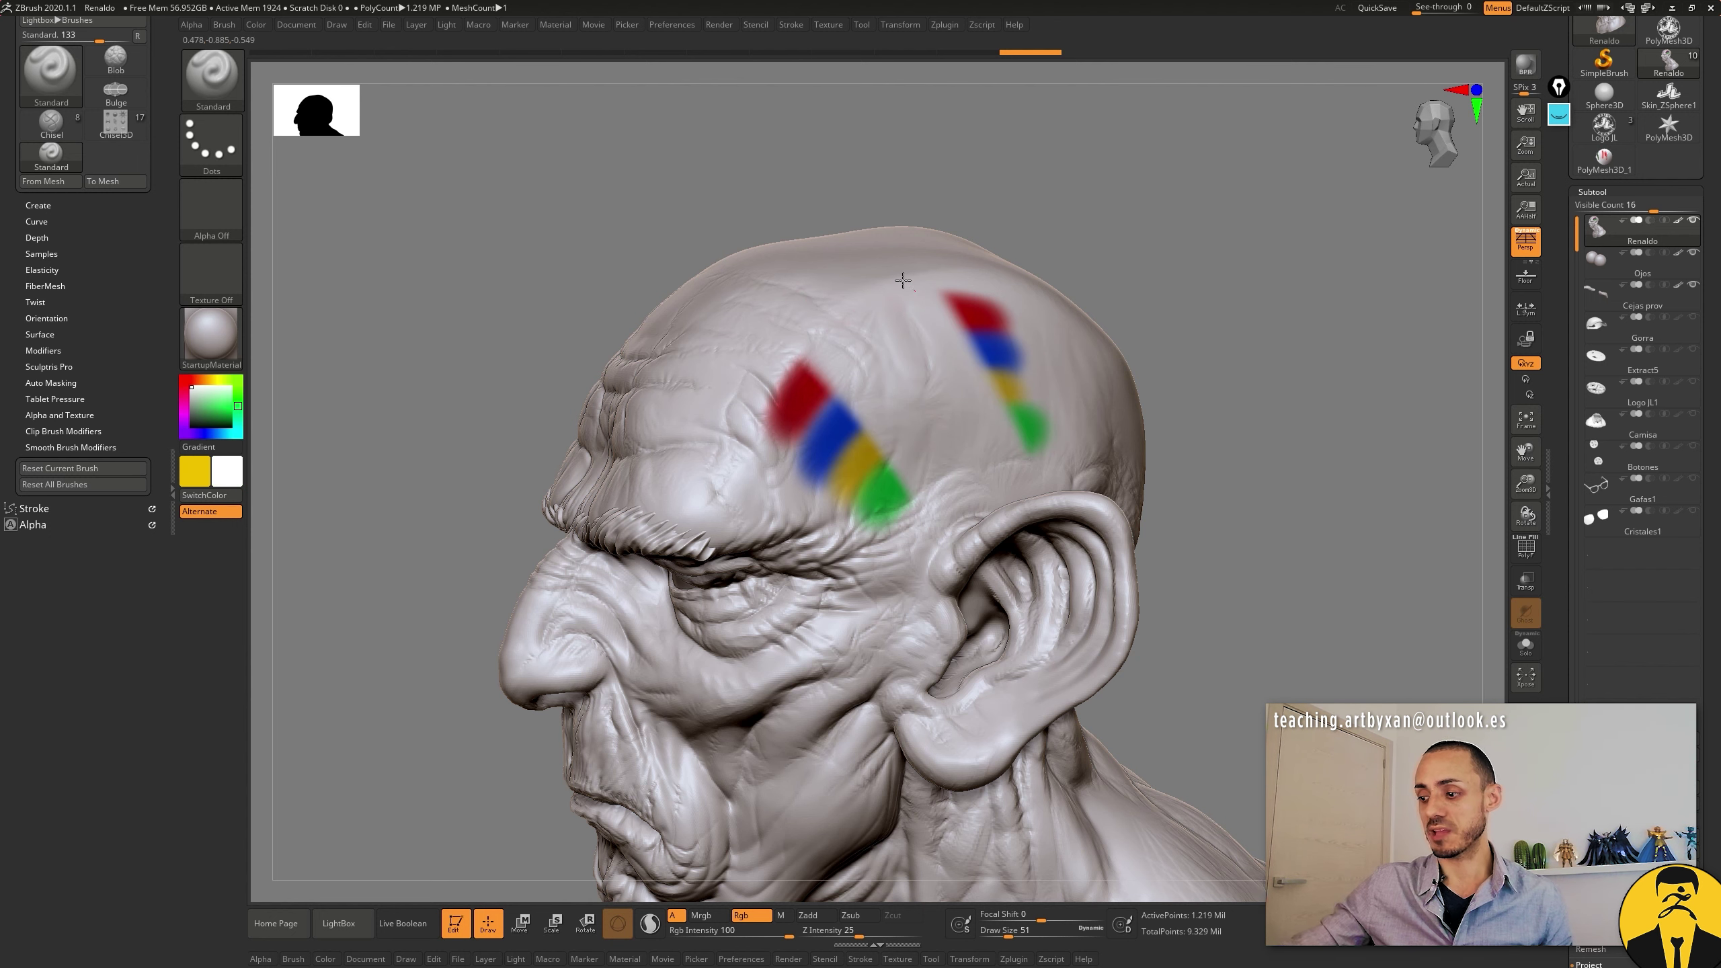
left_click_drag(1152, 234, 1183, 223)
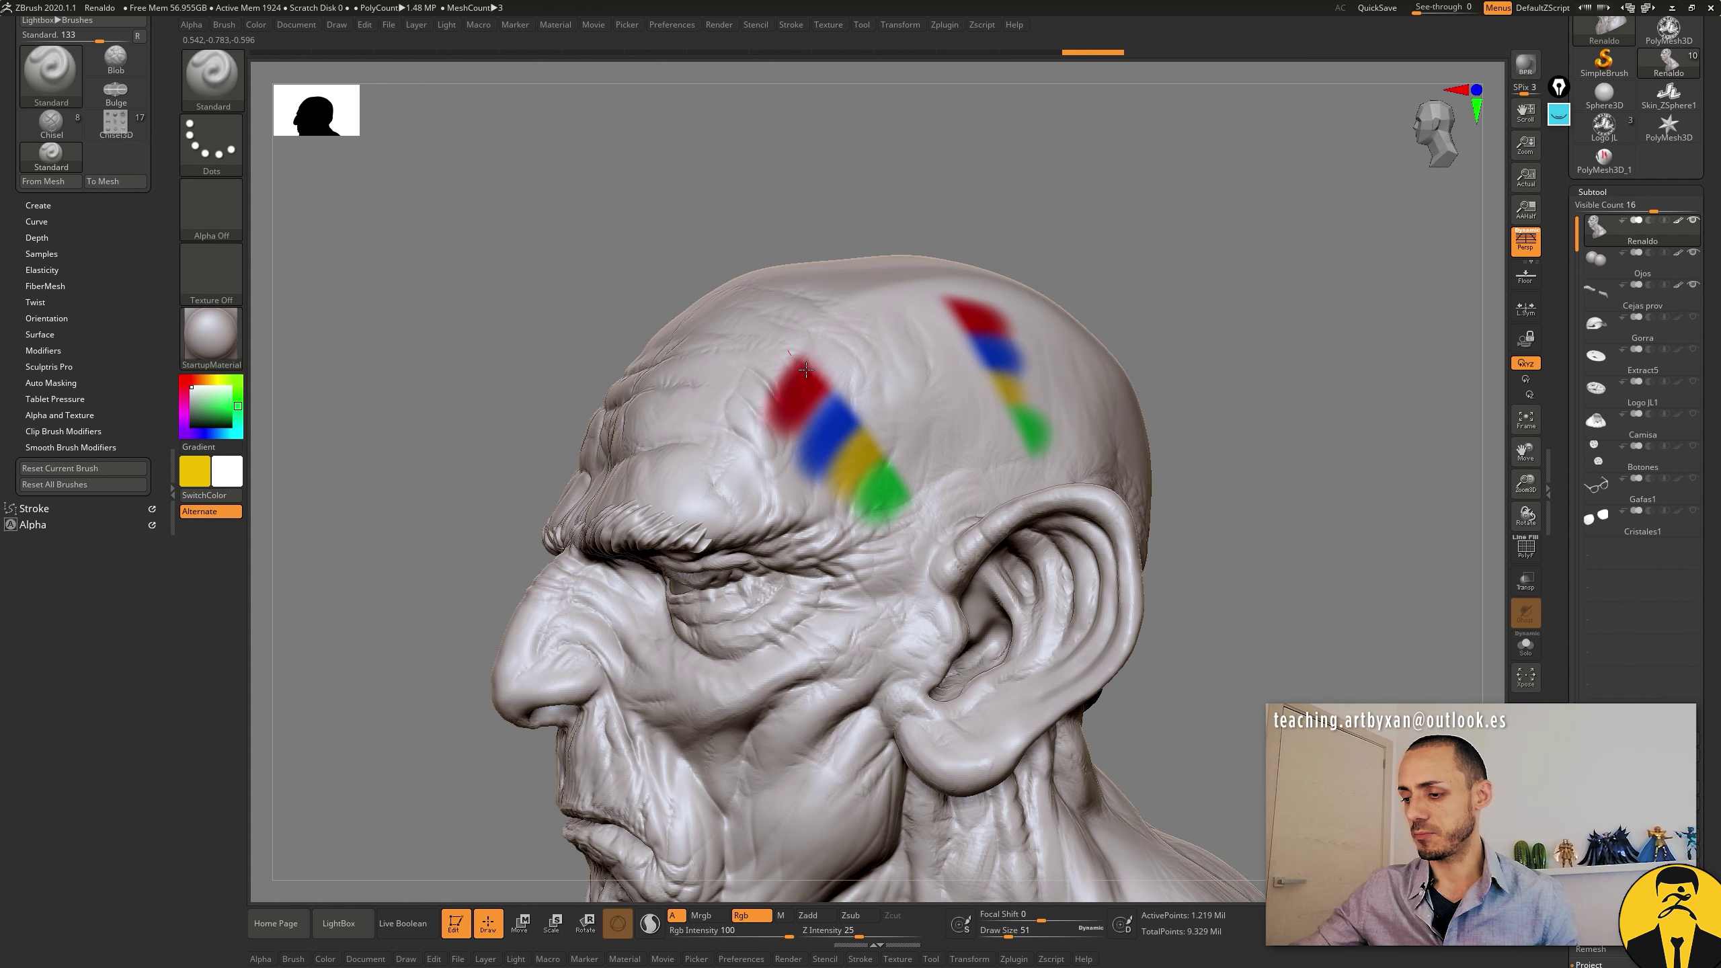
left_click_drag(799, 366, 894, 502)
mouse_move(962, 305)
left_mouse_down()
mouse_move(1014, 415)
mouse_move(951, 294)
left_mouse_up()
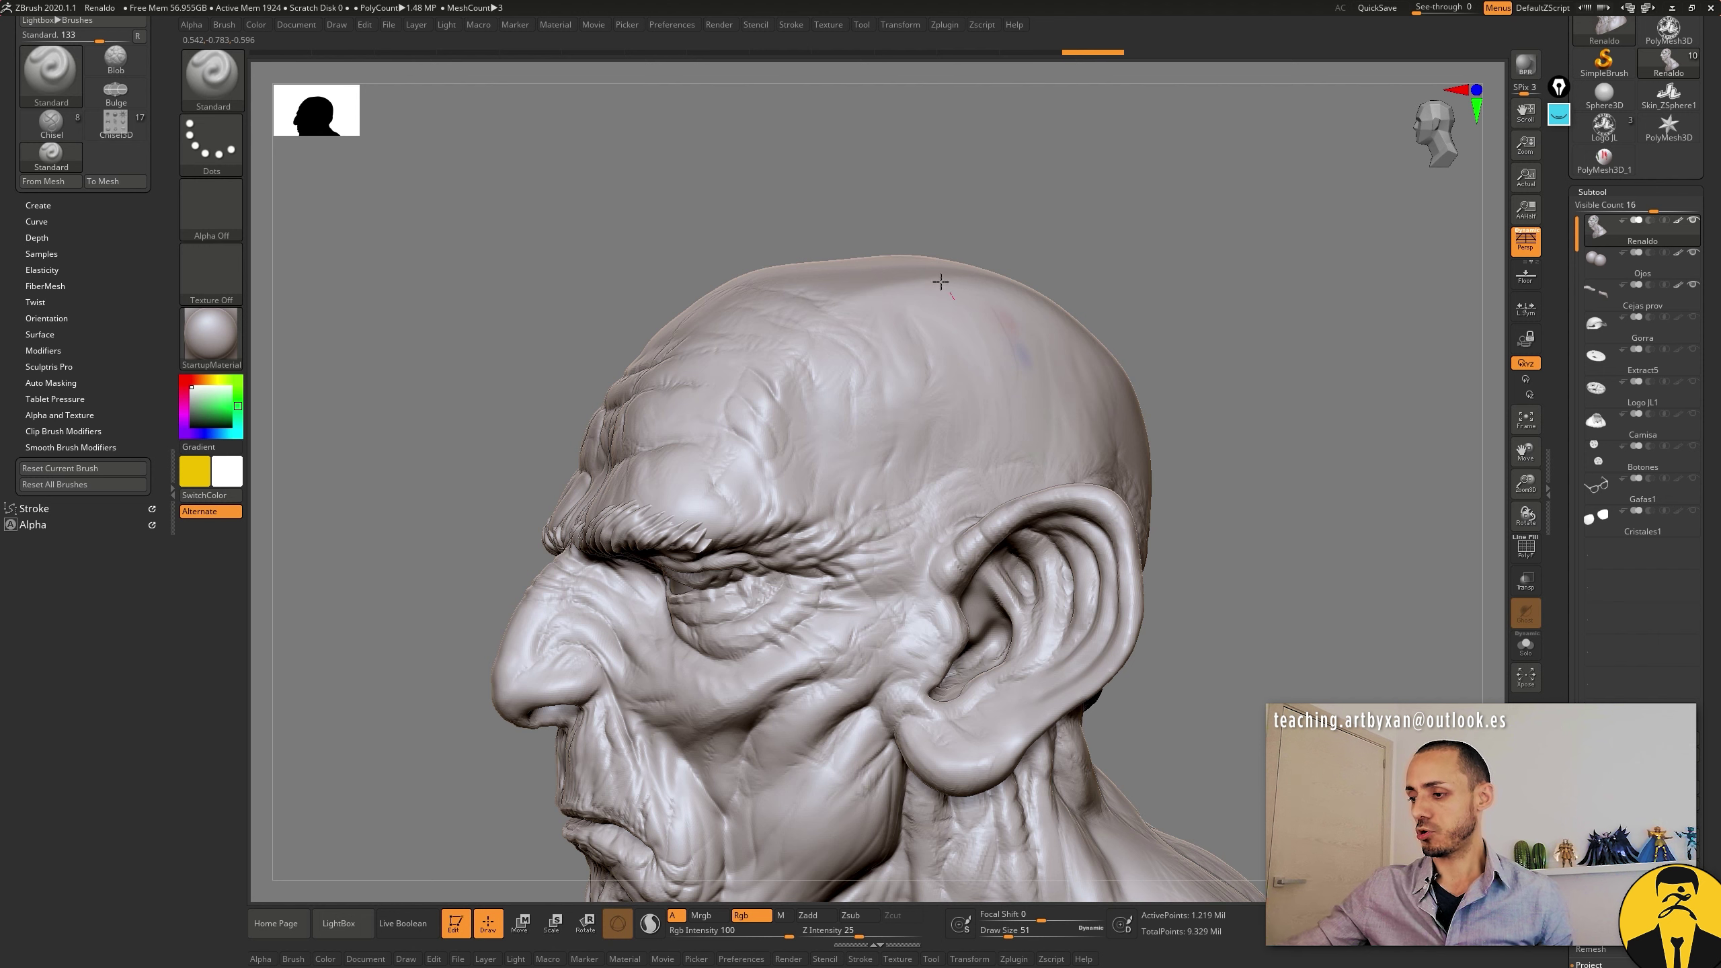
left_click_drag(1106, 227, 1105, 233)
Step: Turn off Rgb, reduce Draw Size from 51 to 31, and enable Zadd
left_click(750, 917)
key("space")
left_click_drag(1142, 214, 1108, 219)
left_click(808, 915)
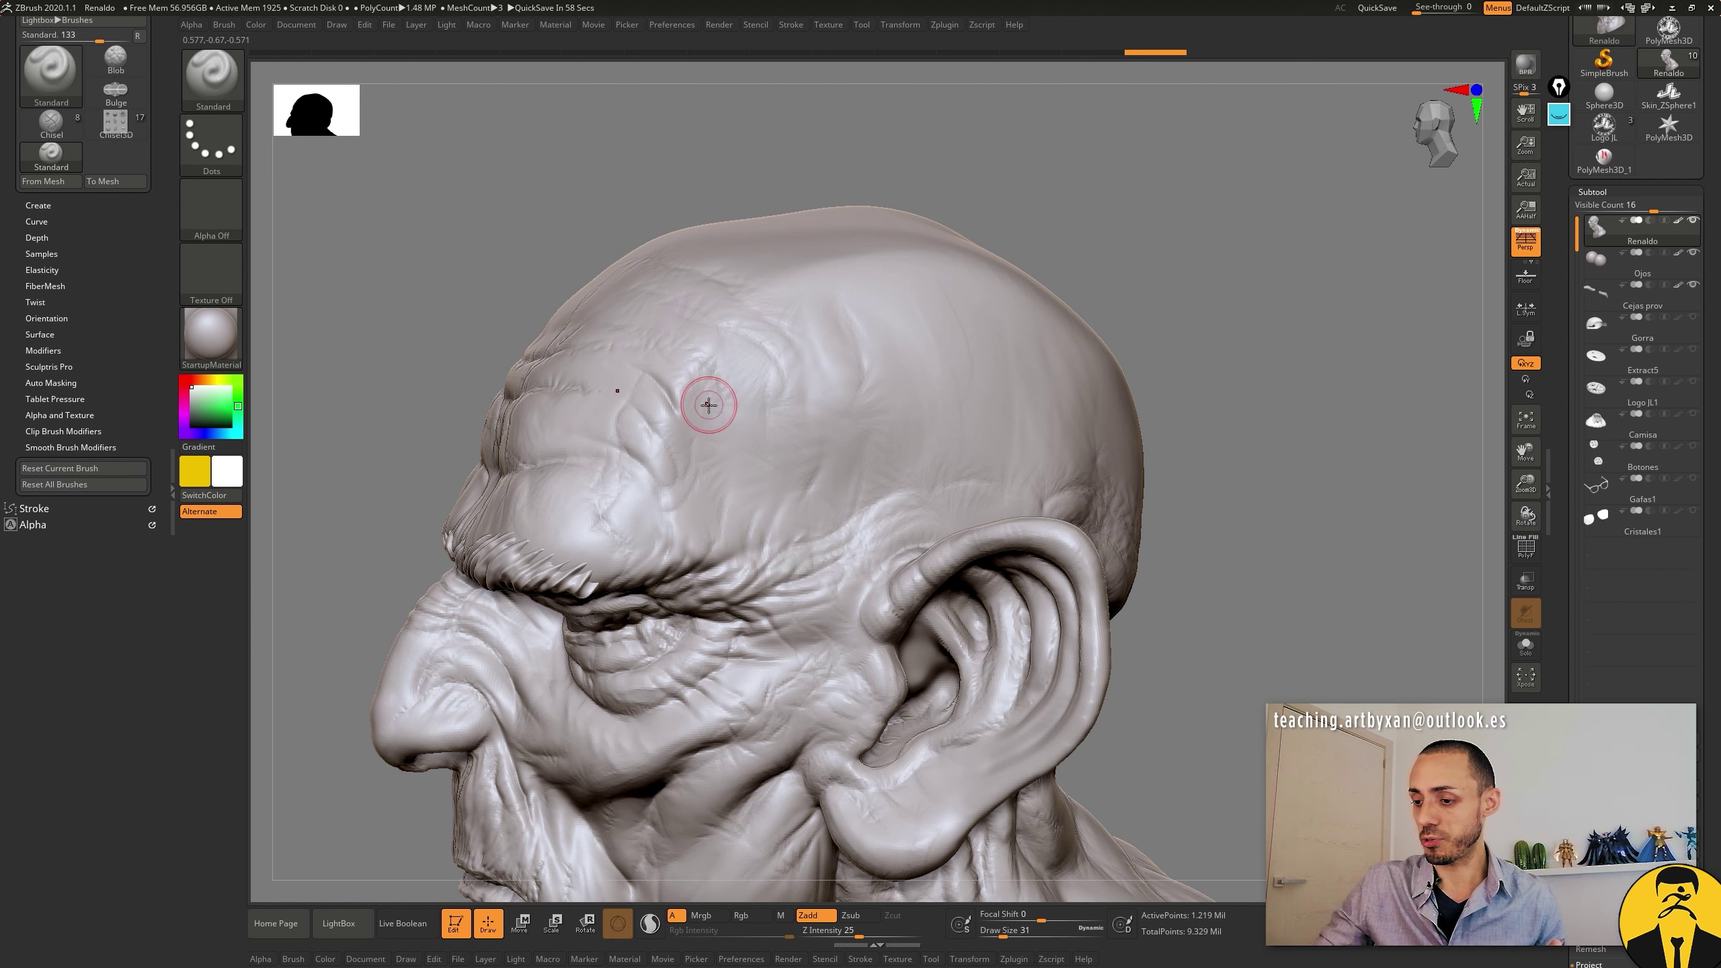
Step: Sculpt a Zadd ridge across the forehead, then carve a Zsub groove across it
left_click_drag(714, 399, 1044, 324)
left_click_drag(1133, 249, 1160, 235)
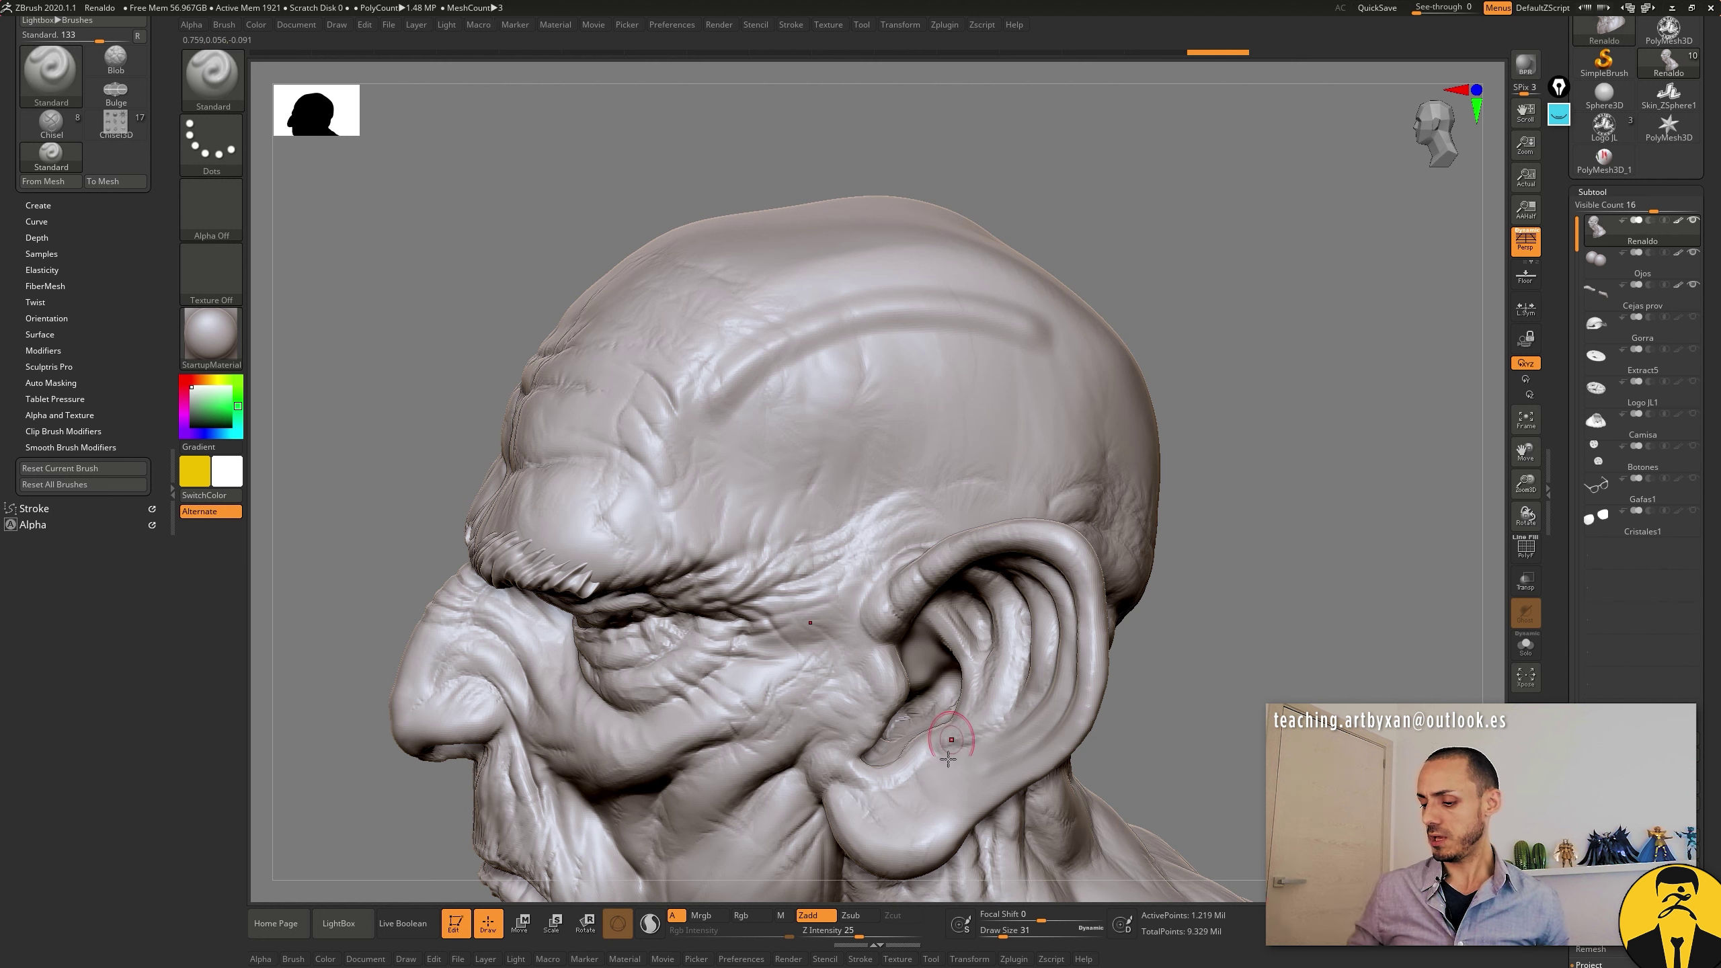
left_click(858, 916)
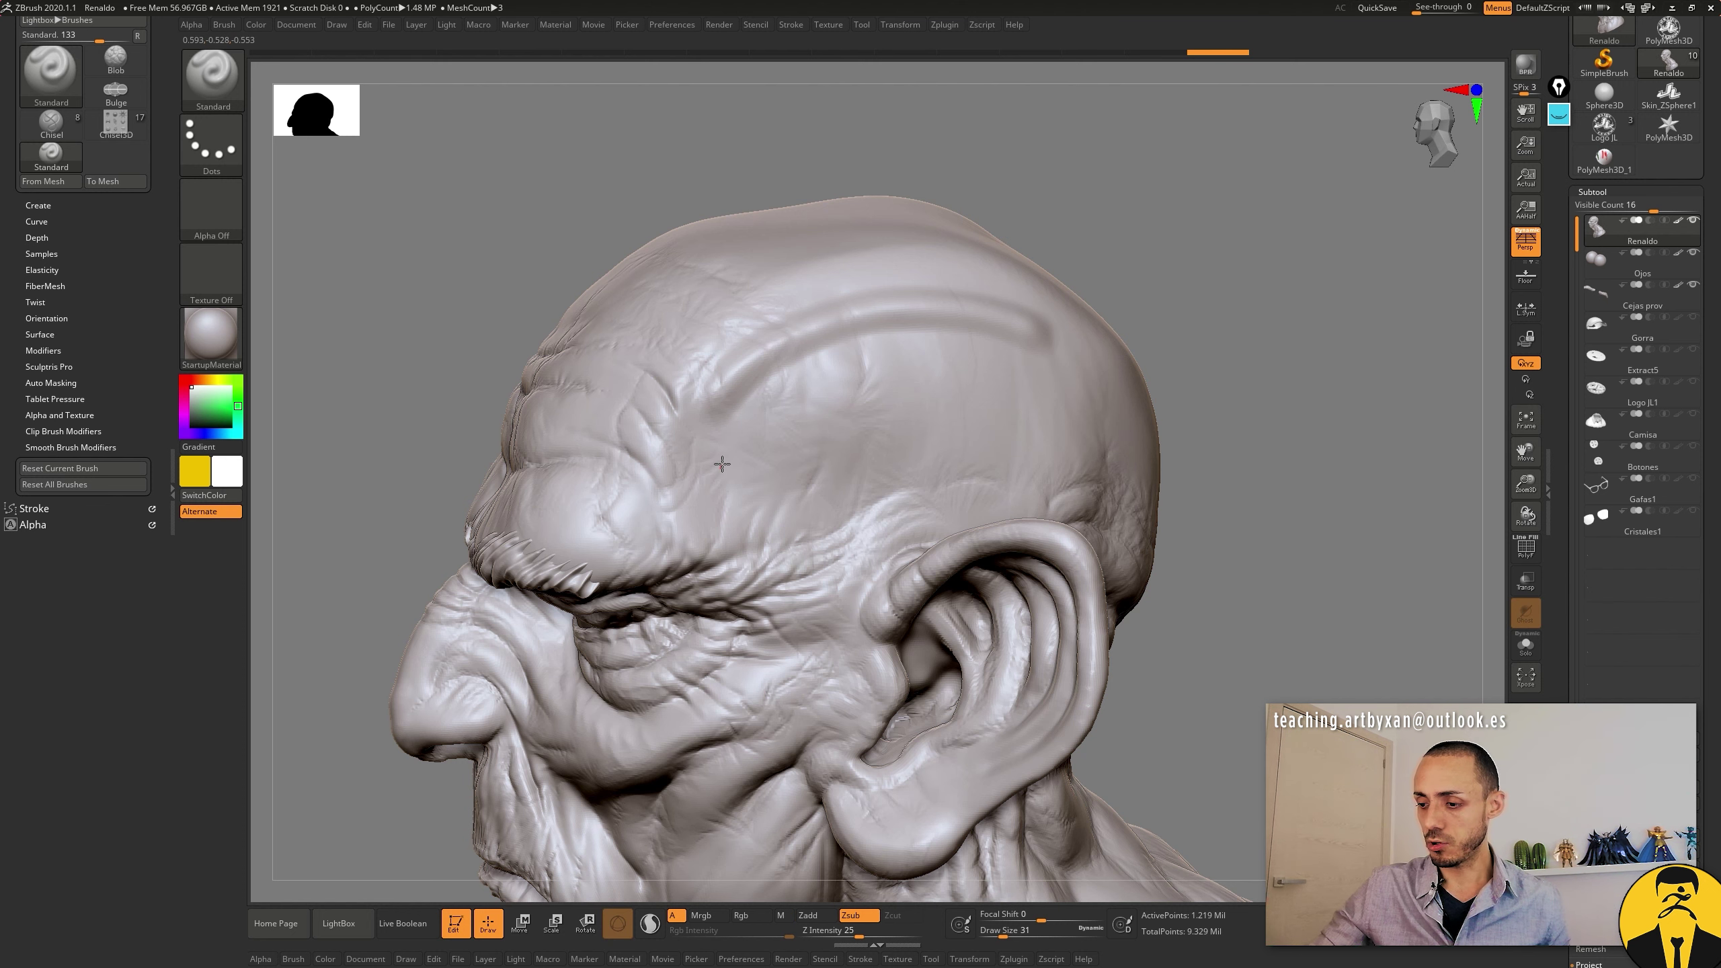
left_click_drag(792, 389, 1025, 391)
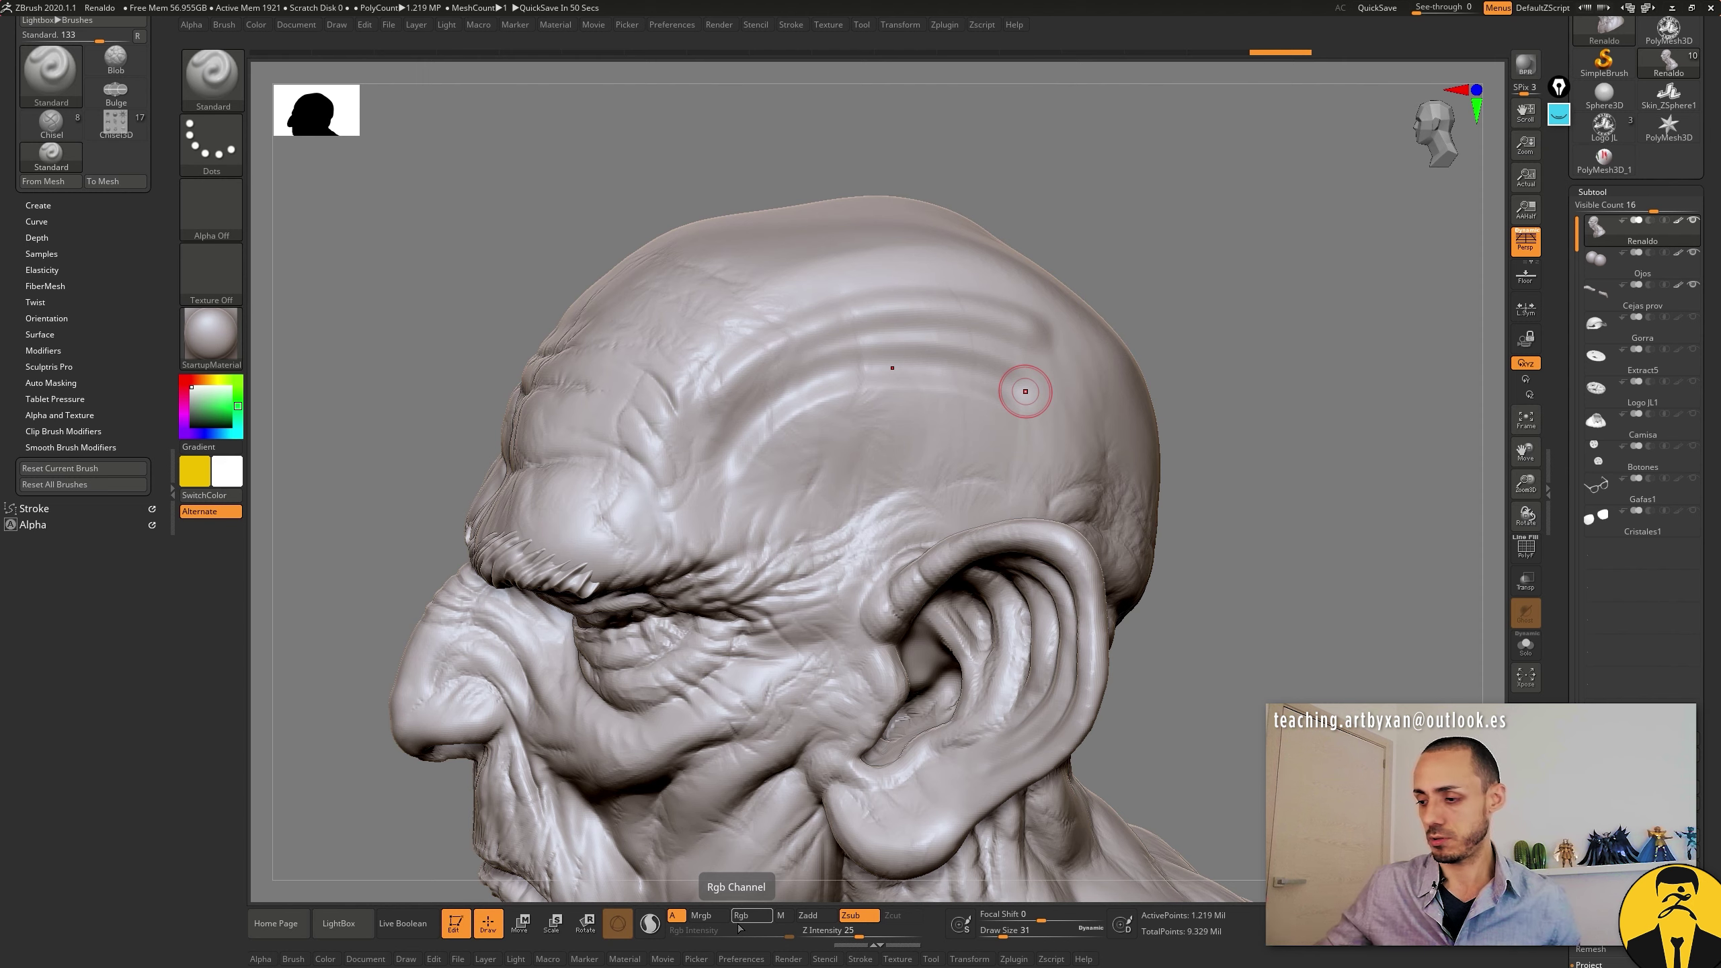
left_click_drag(1180, 260, 1190, 245)
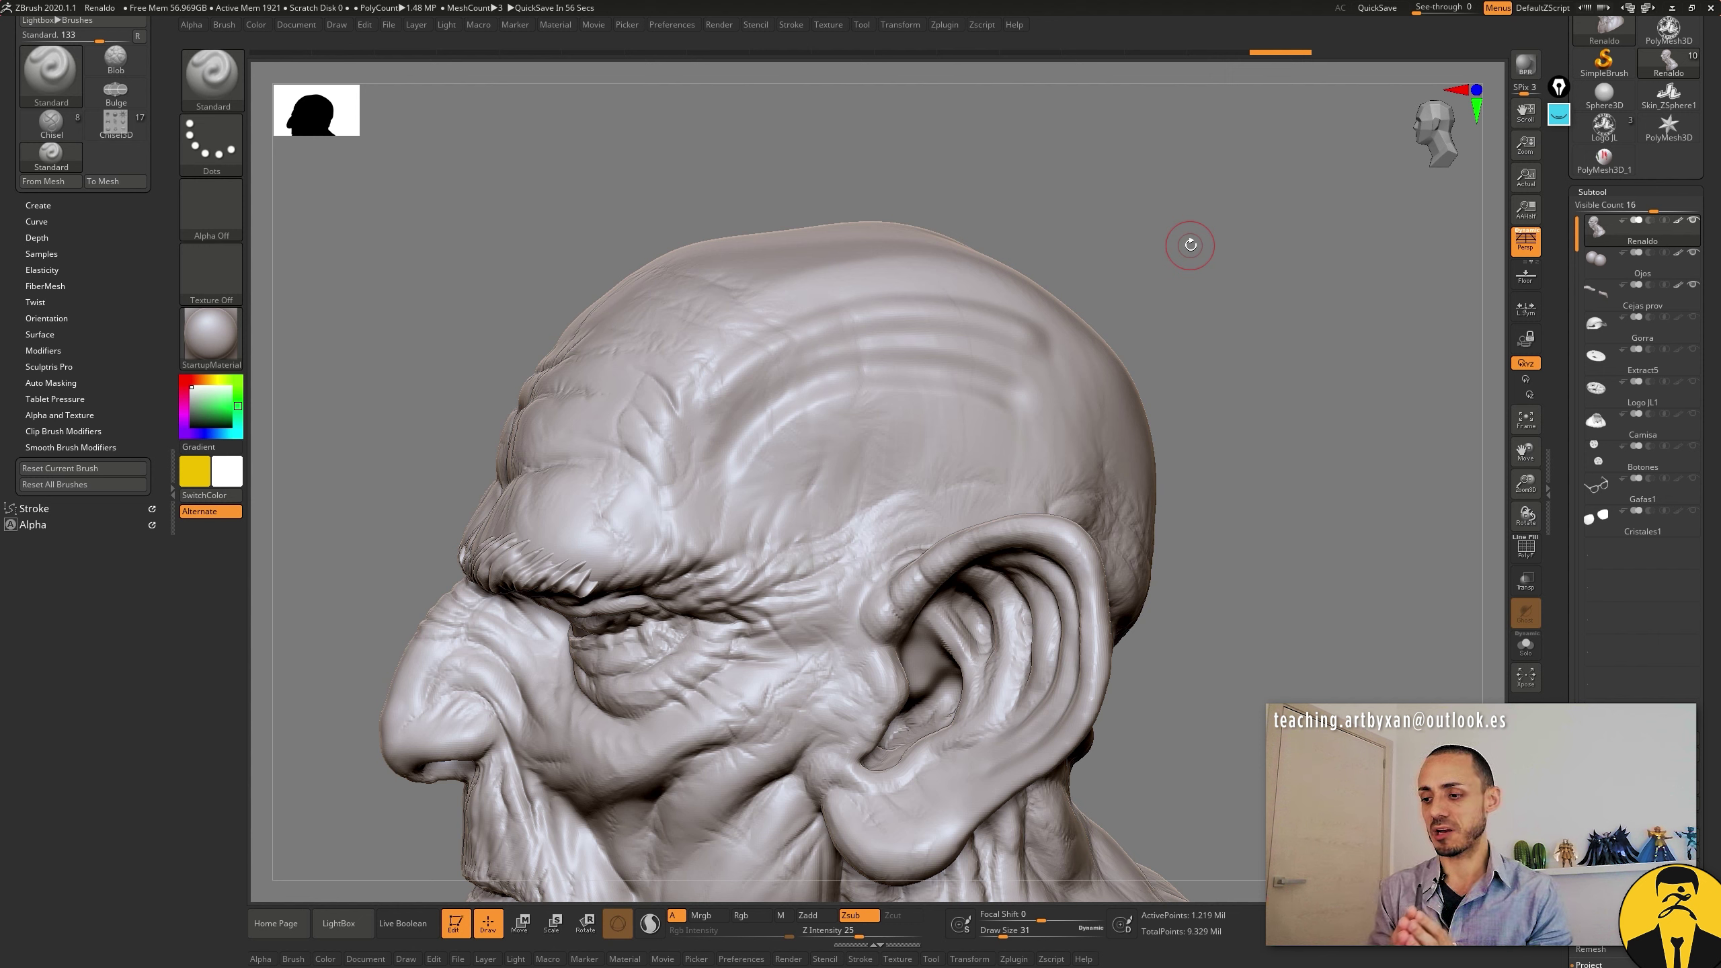
Step: Undo the forehead strokes, shrink Draw Size to 9, and test-carve a thin forehead line
key("ctrl+z")
key("ctrl+z")
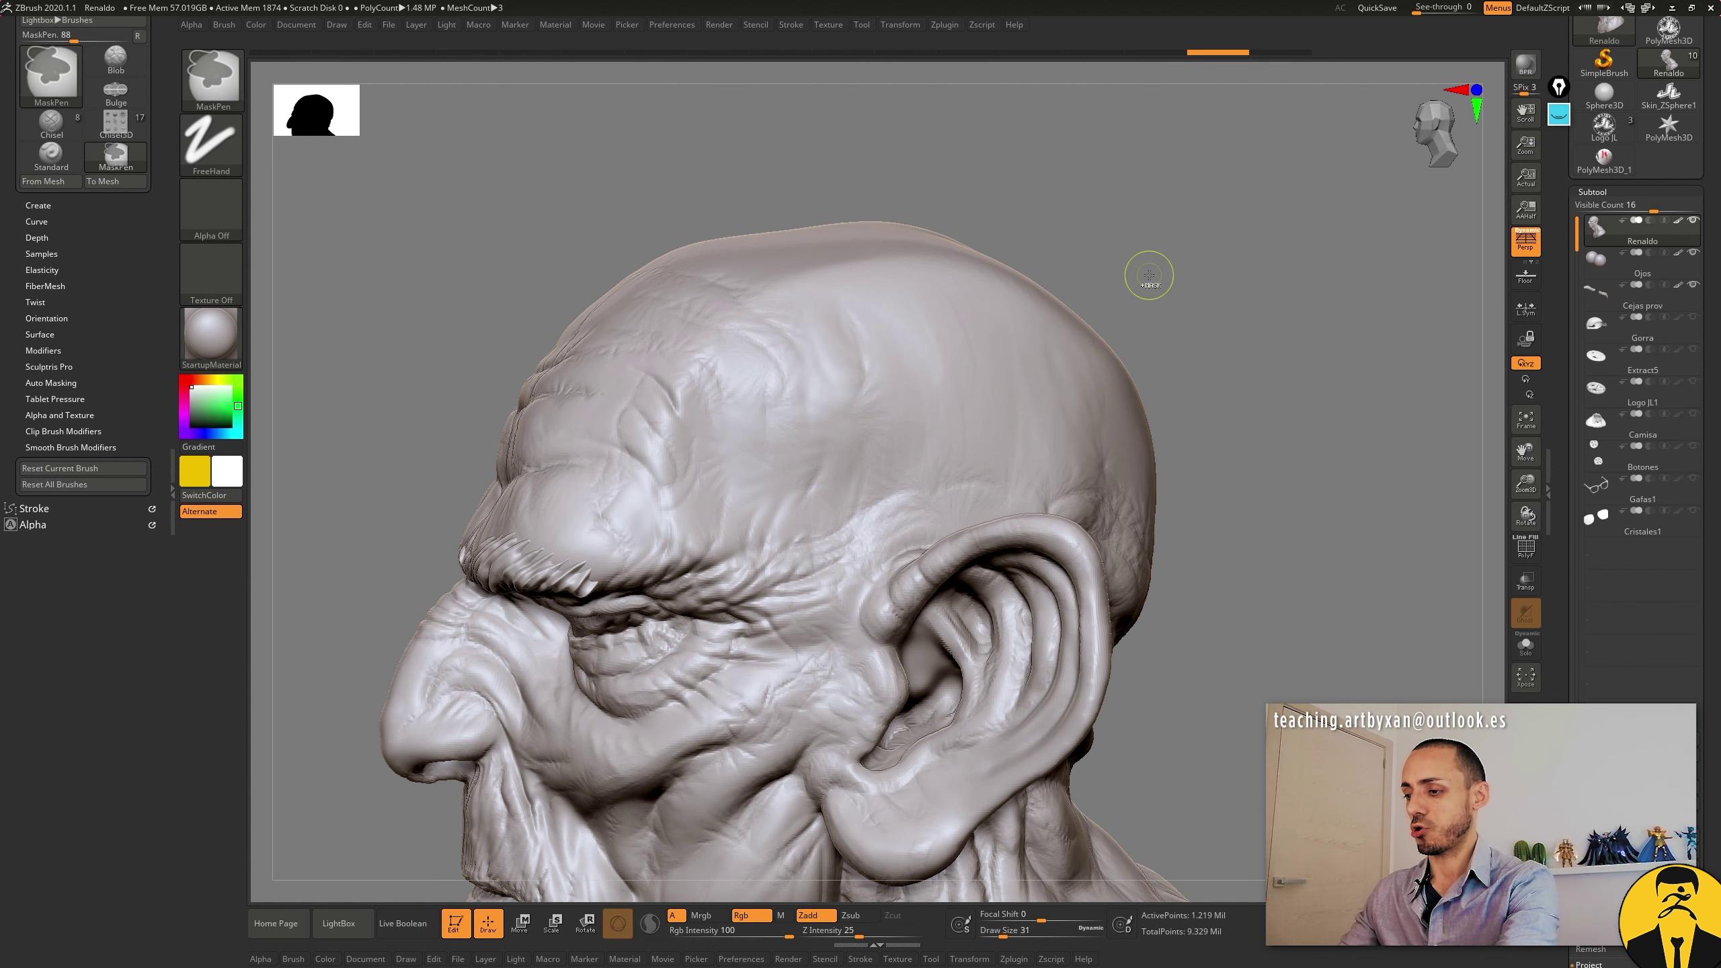
left_click_drag(1003, 933, 992, 933)
mouse_move(744, 456)
left_mouse_down()
mouse_move(945, 362)
mouse_move(1072, 398)
left_mouse_up()
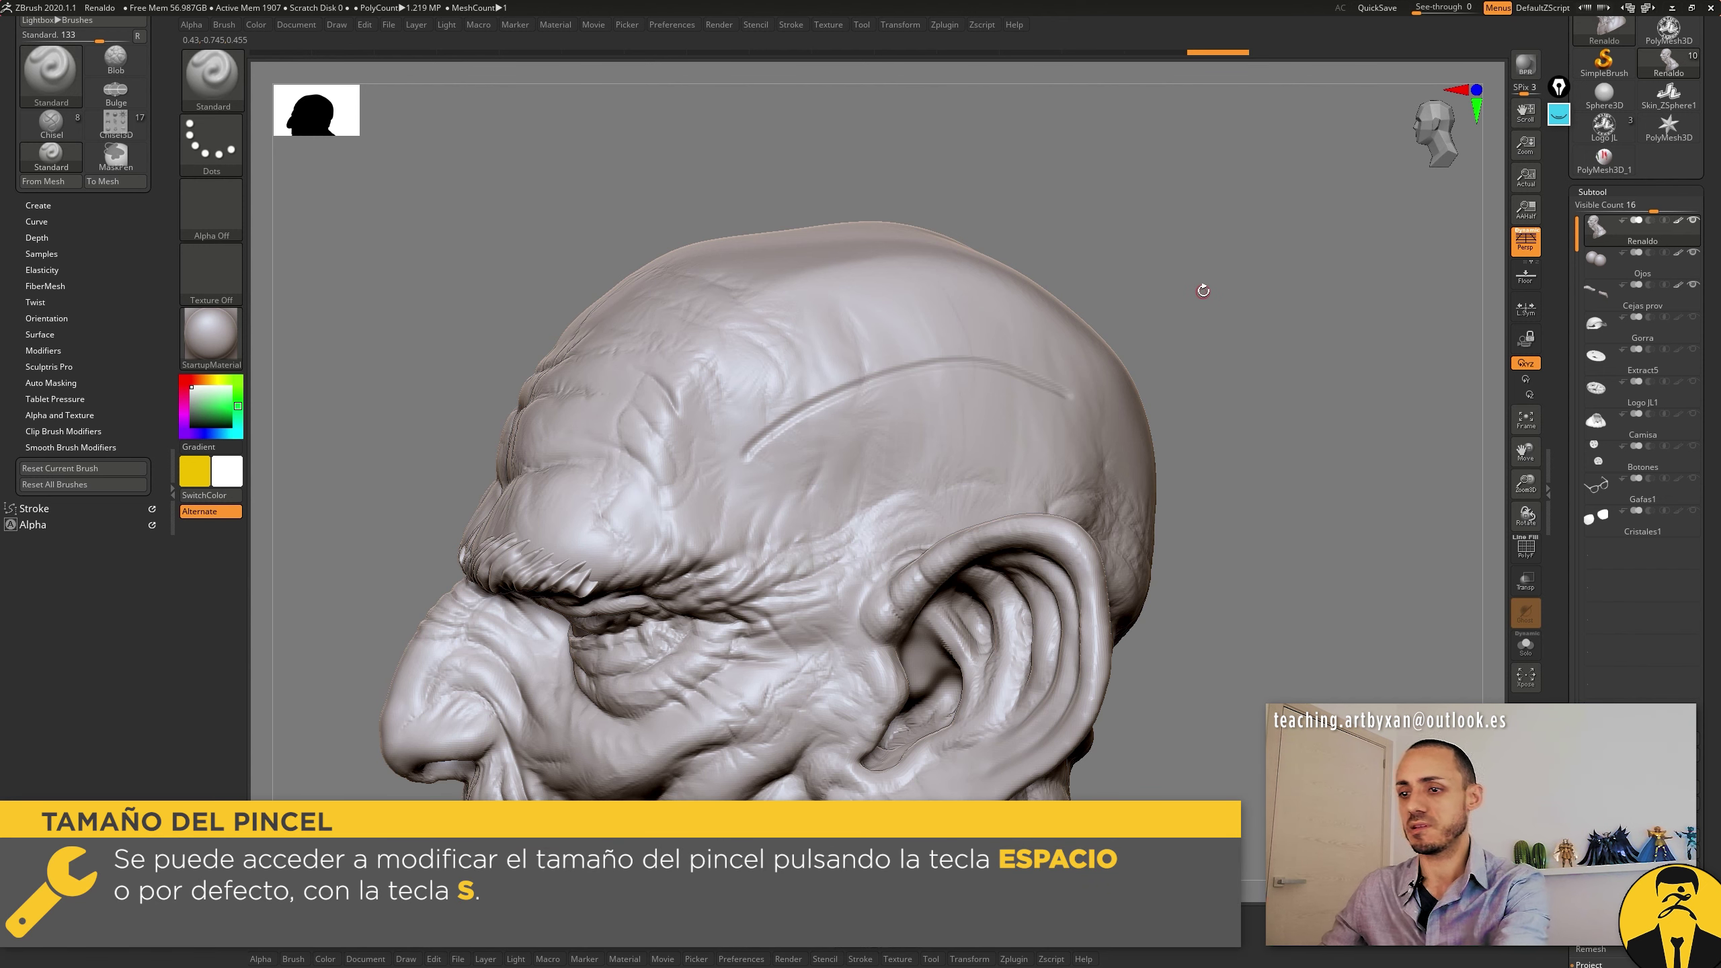
key("ctrl+z")
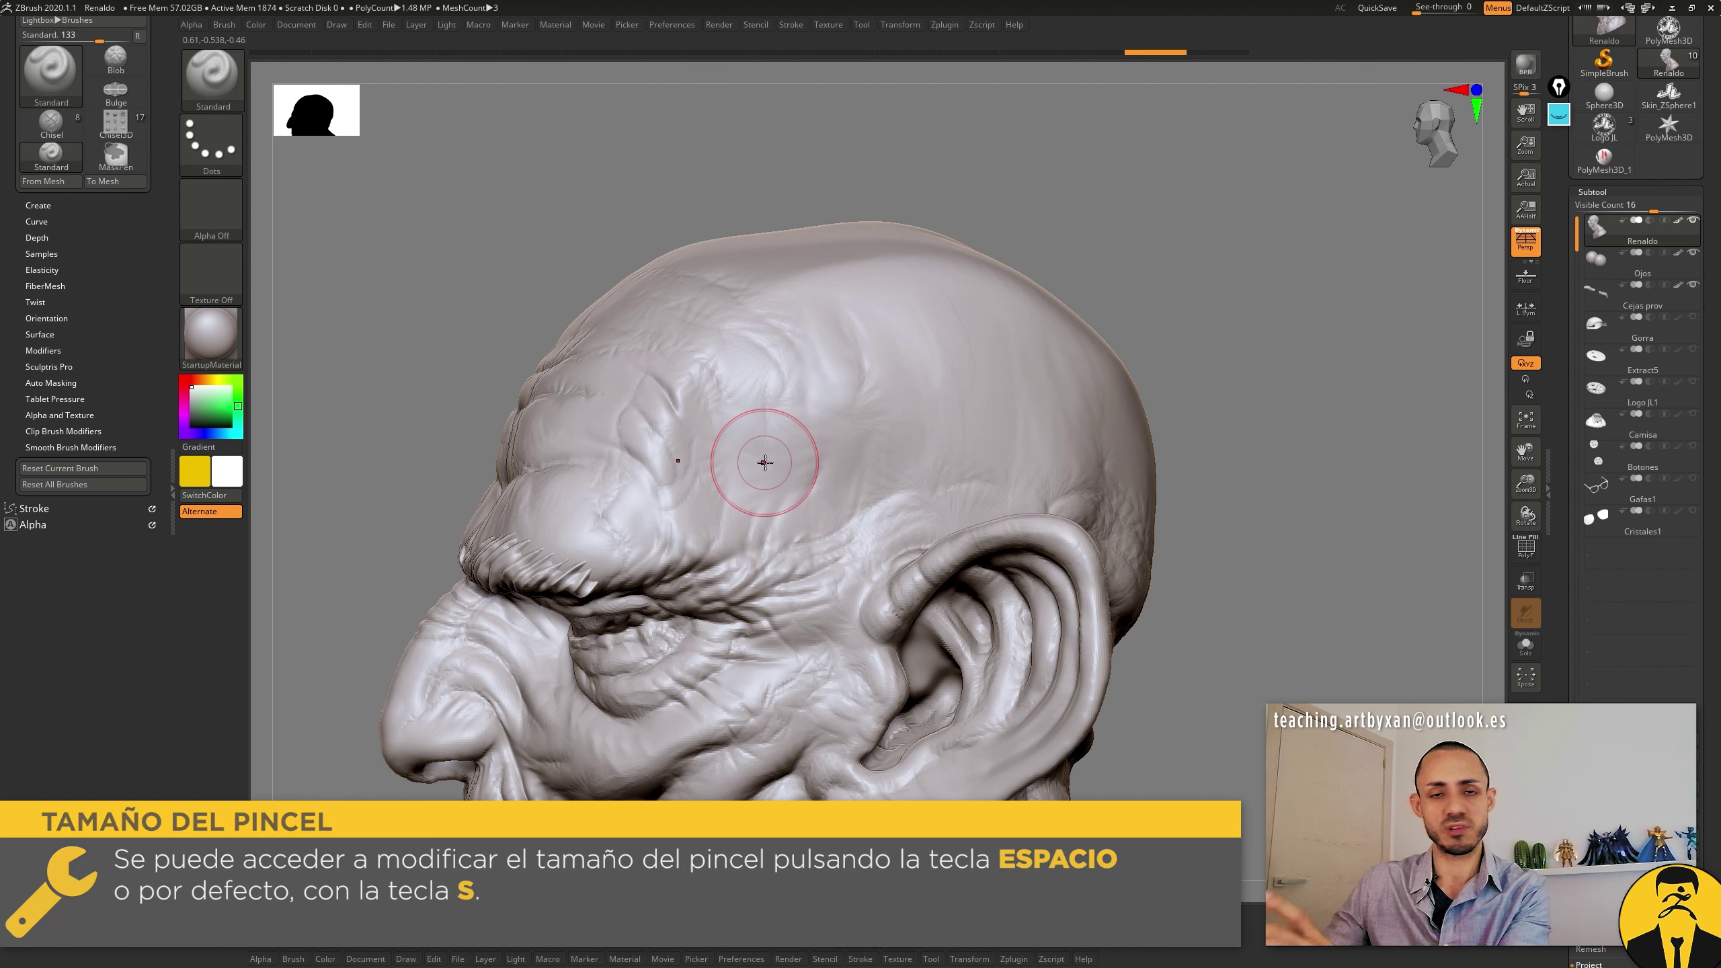
left_click_drag(766, 458, 837, 409)
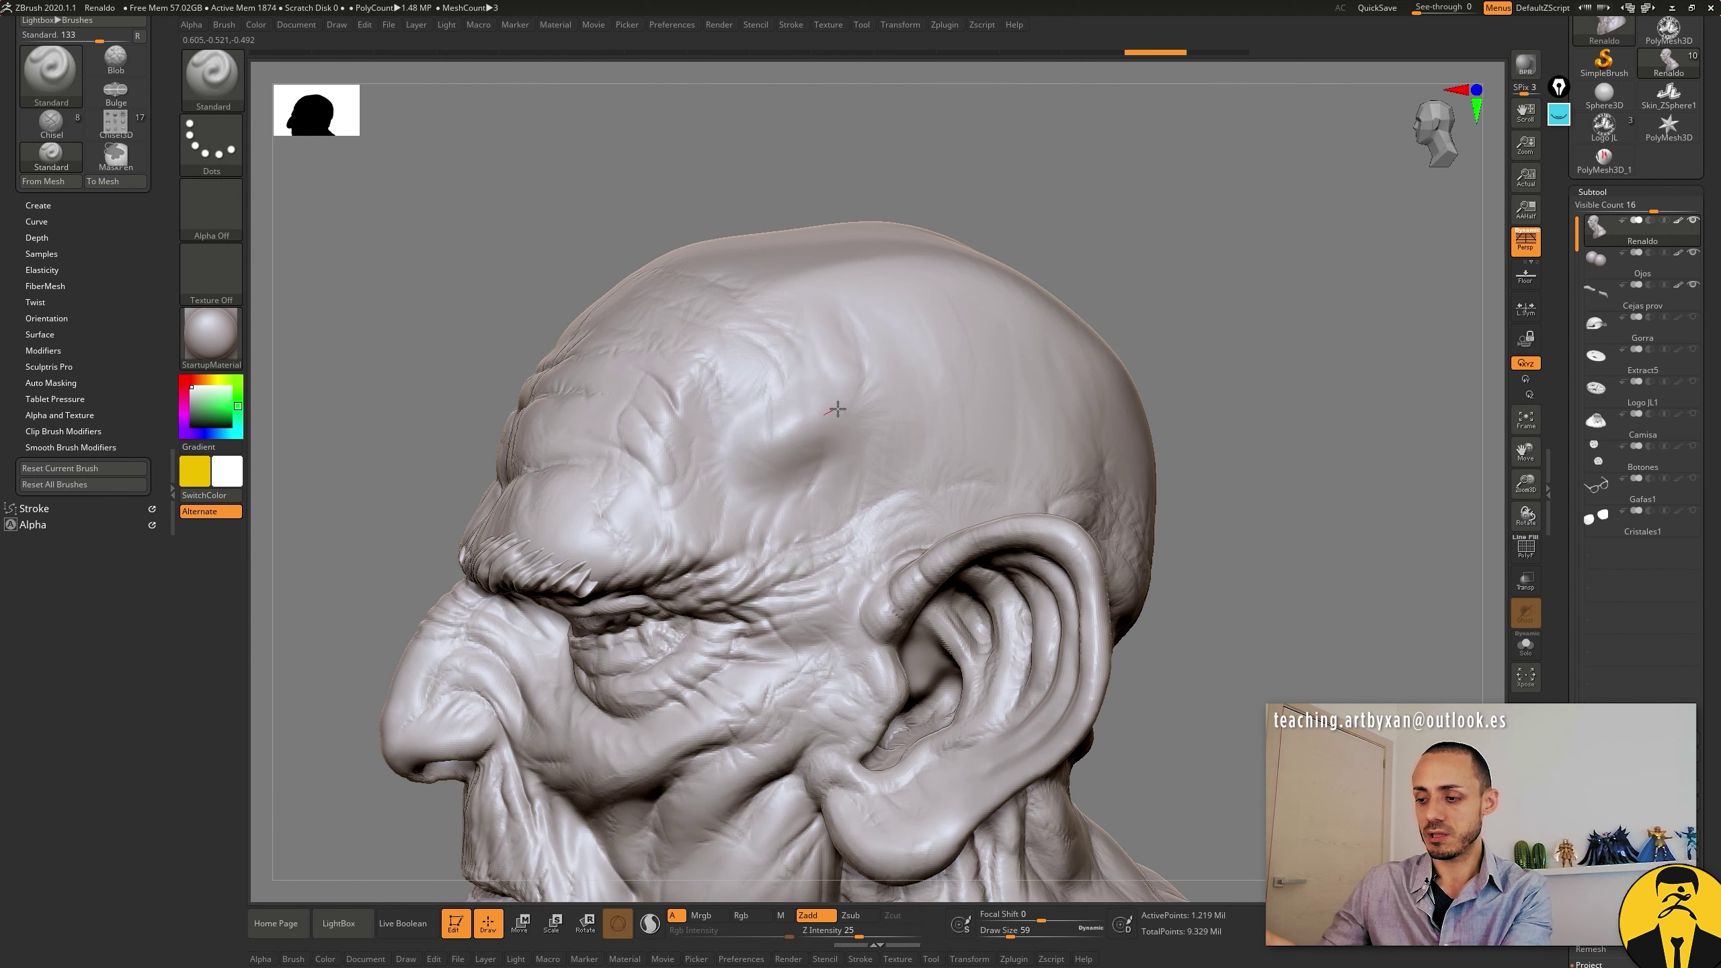
Step: Switch to Zsub and rework the deep forehead furrow with two strokes
left_click(855, 917)
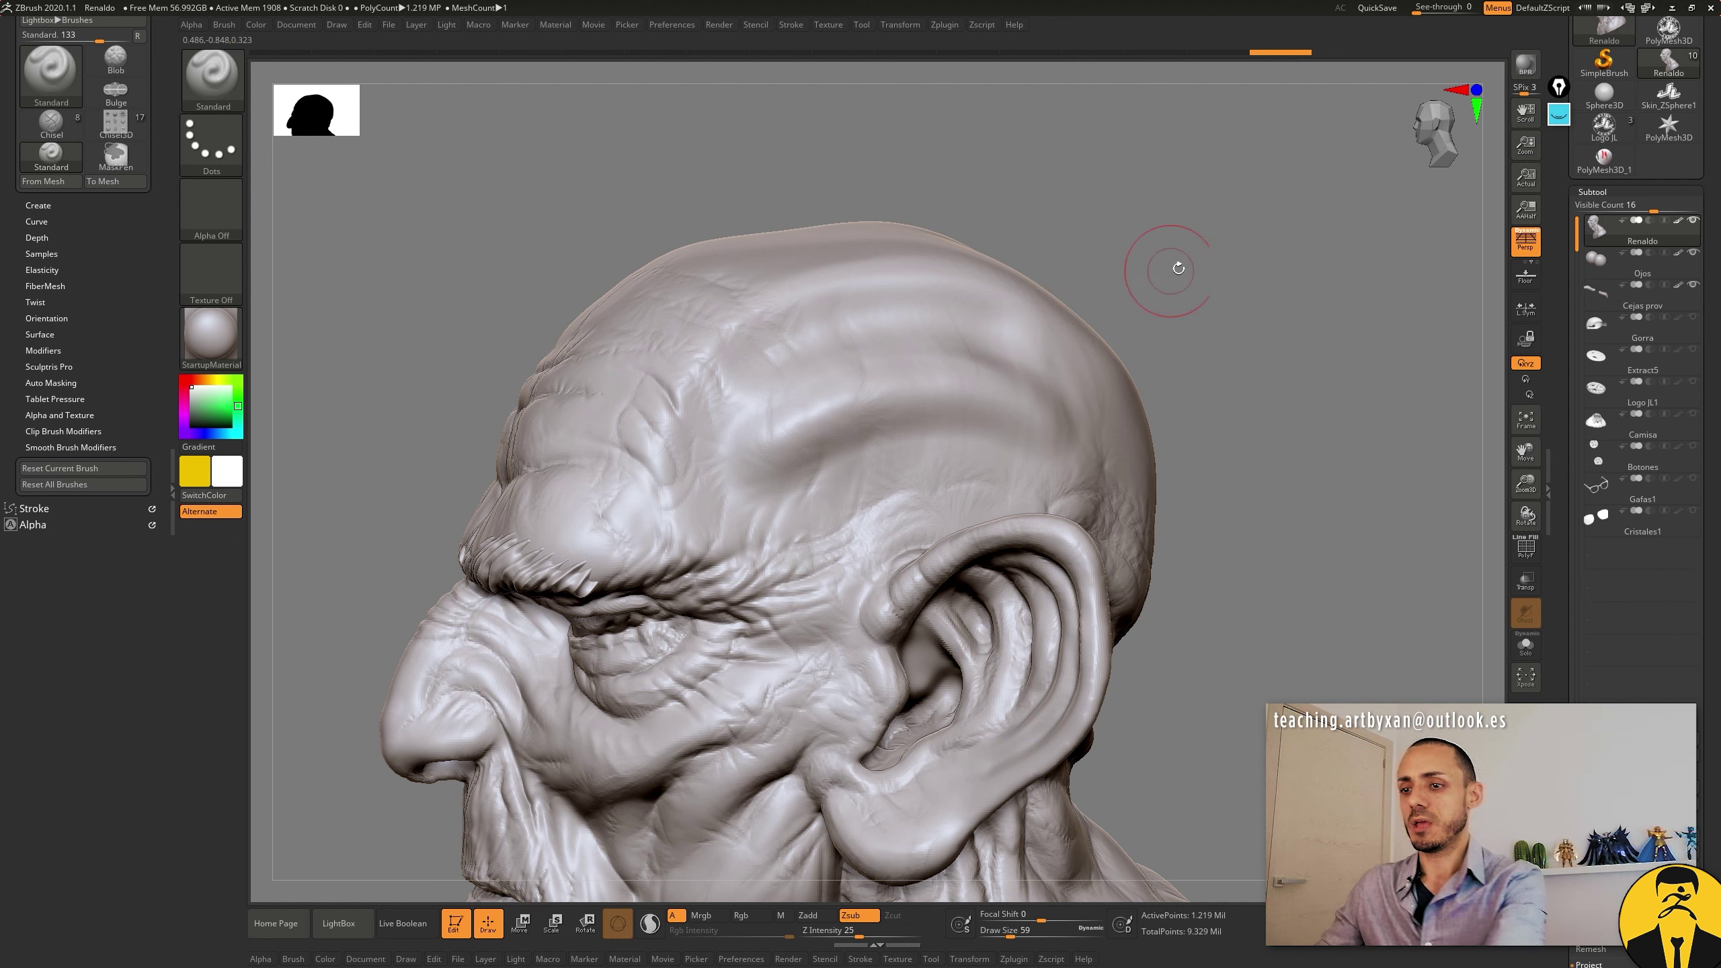
left_click_drag(746, 380, 982, 326, "shift")
left_click_drag(759, 434, 1057, 394, "shift")
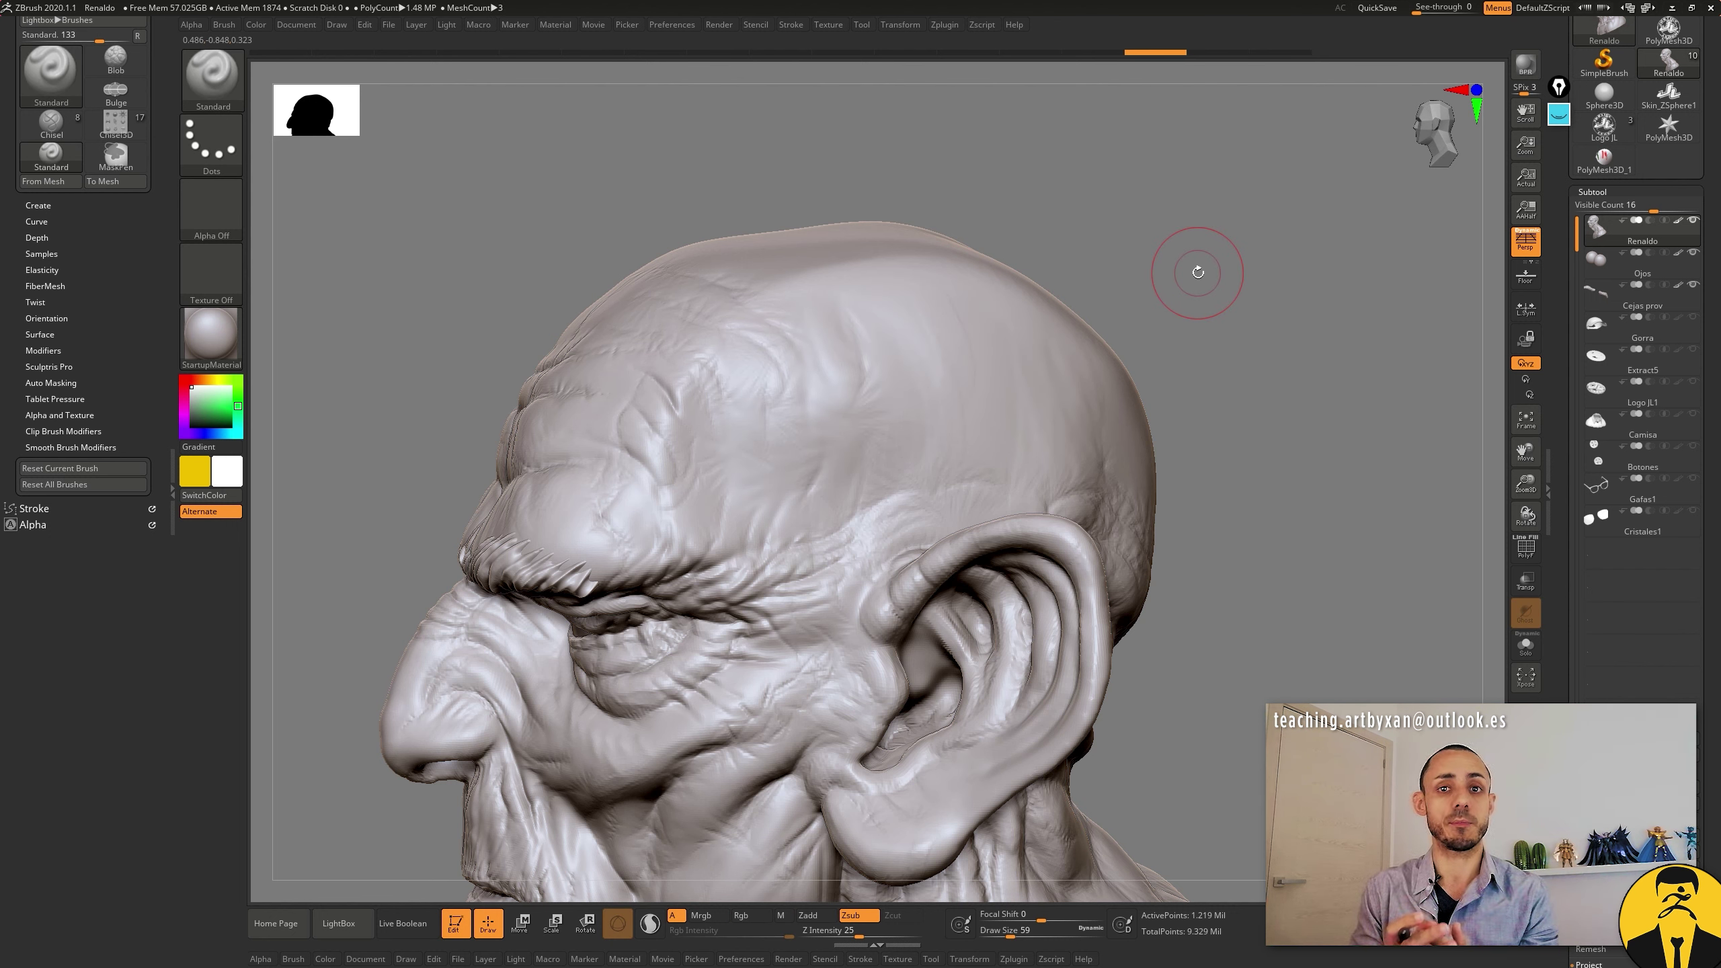
Step: Switch back to Zadd and sculpt a raised ridge across the upper forehead
left_click(811, 915)
left_click_drag(711, 384, 982, 326)
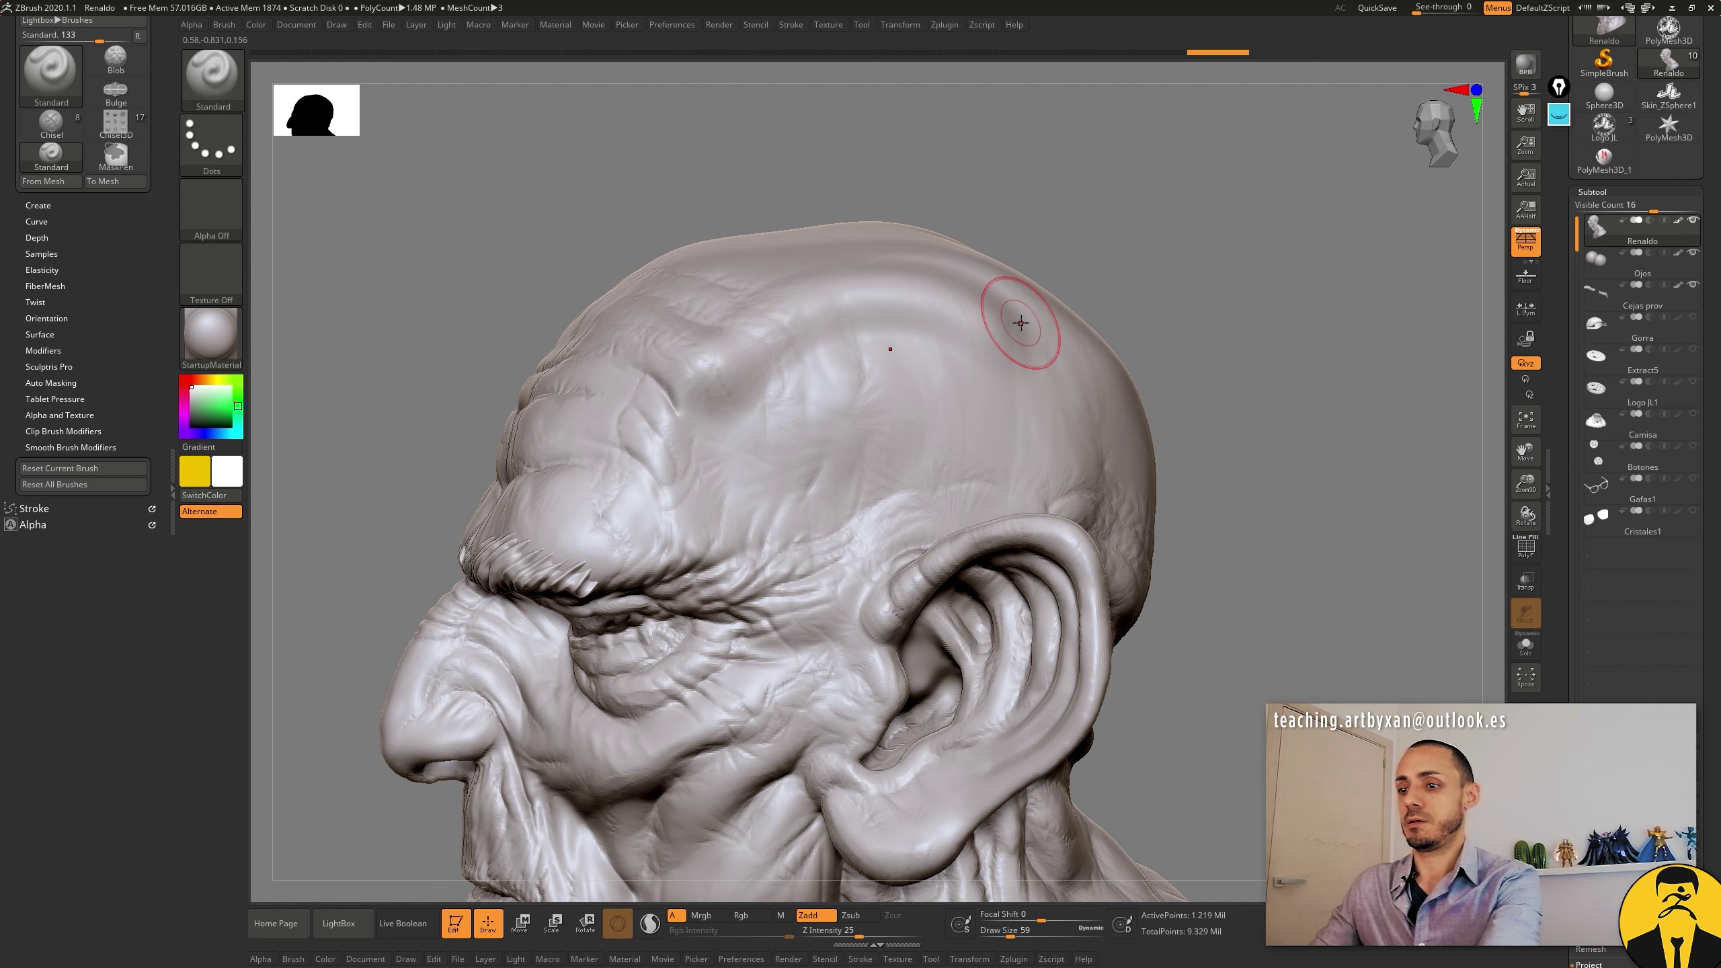
mouse_move(1017, 322)
left_mouse_down("shift")
mouse_move(741, 385)
mouse_move(891, 279)
mouse_move(992, 334)
left_mouse_up("shift")
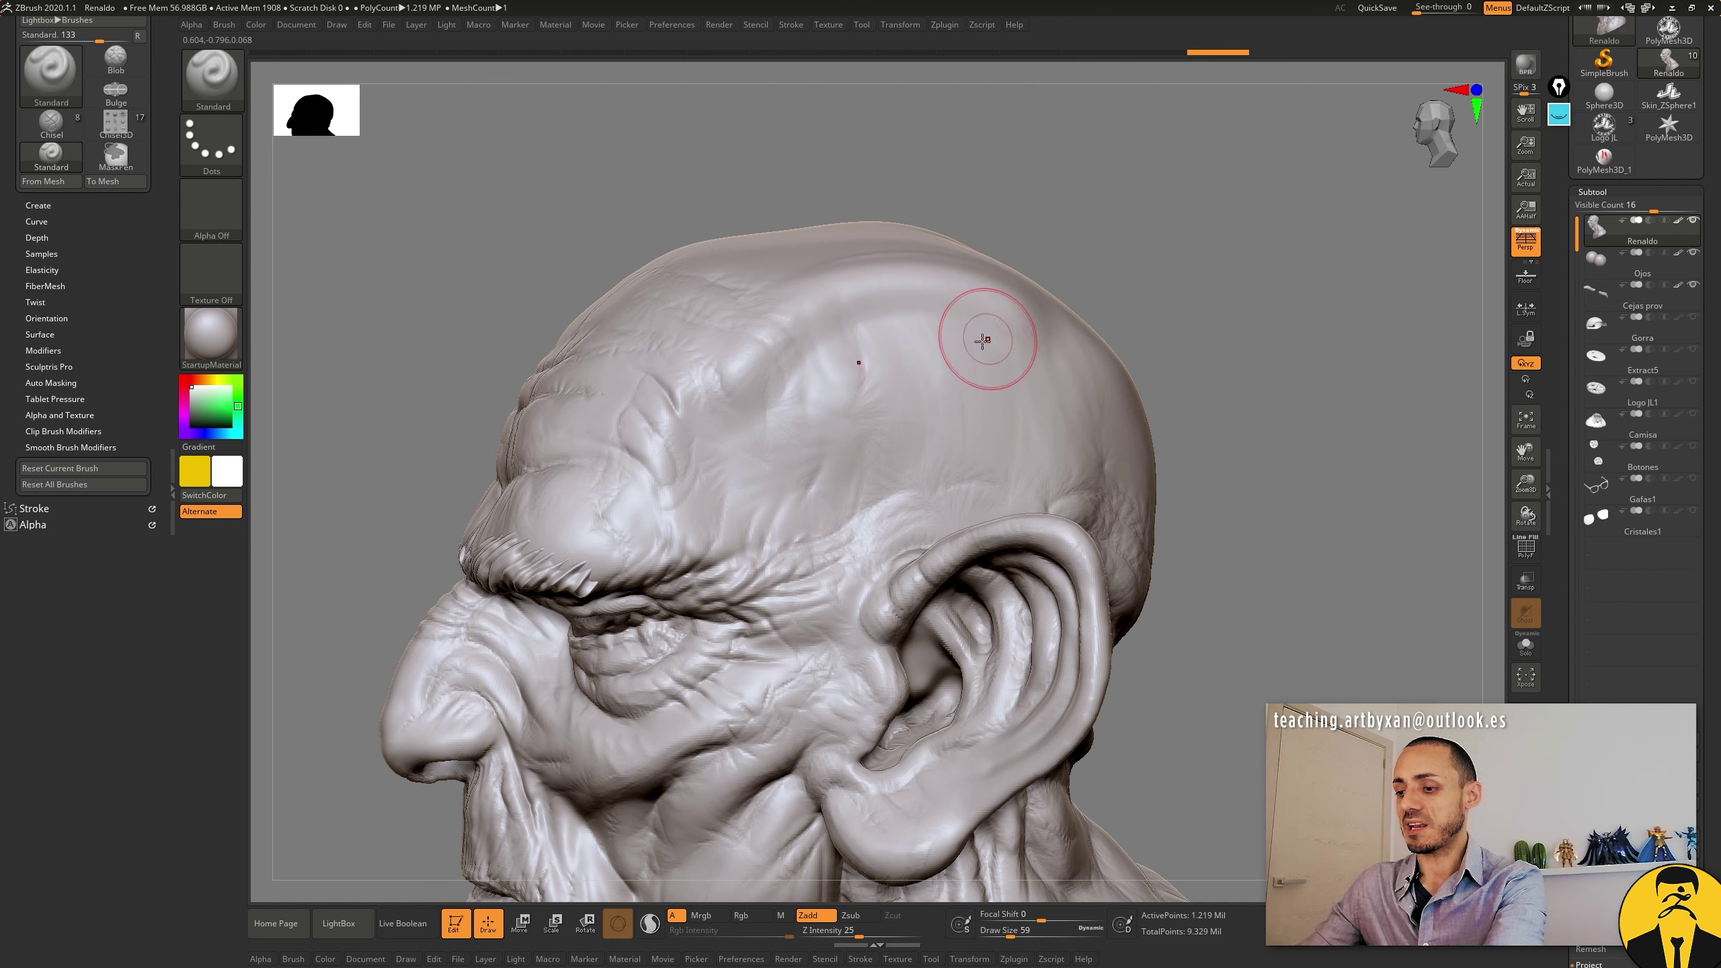
mouse_move(729, 469)
left_mouse_down()
mouse_move(1010, 352)
mouse_move(711, 394)
mouse_move(1026, 372)
left_mouse_up()
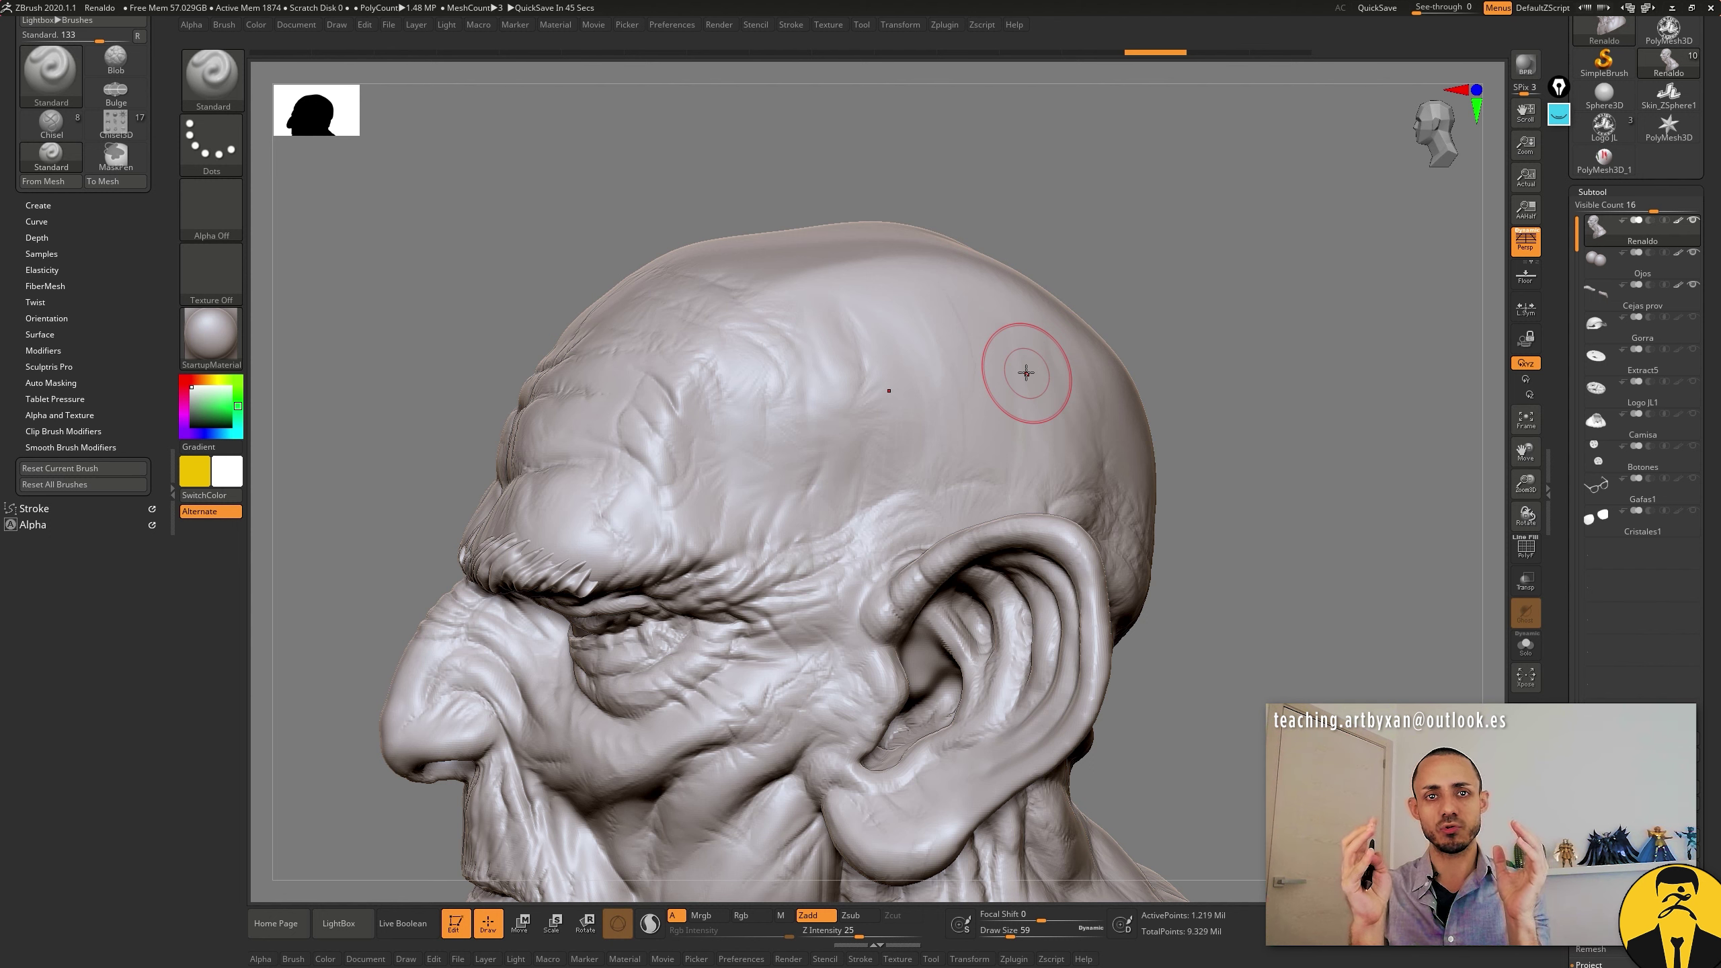
Step: Set Draw Size to 35 and raise Z Intensity to 39
key("space")
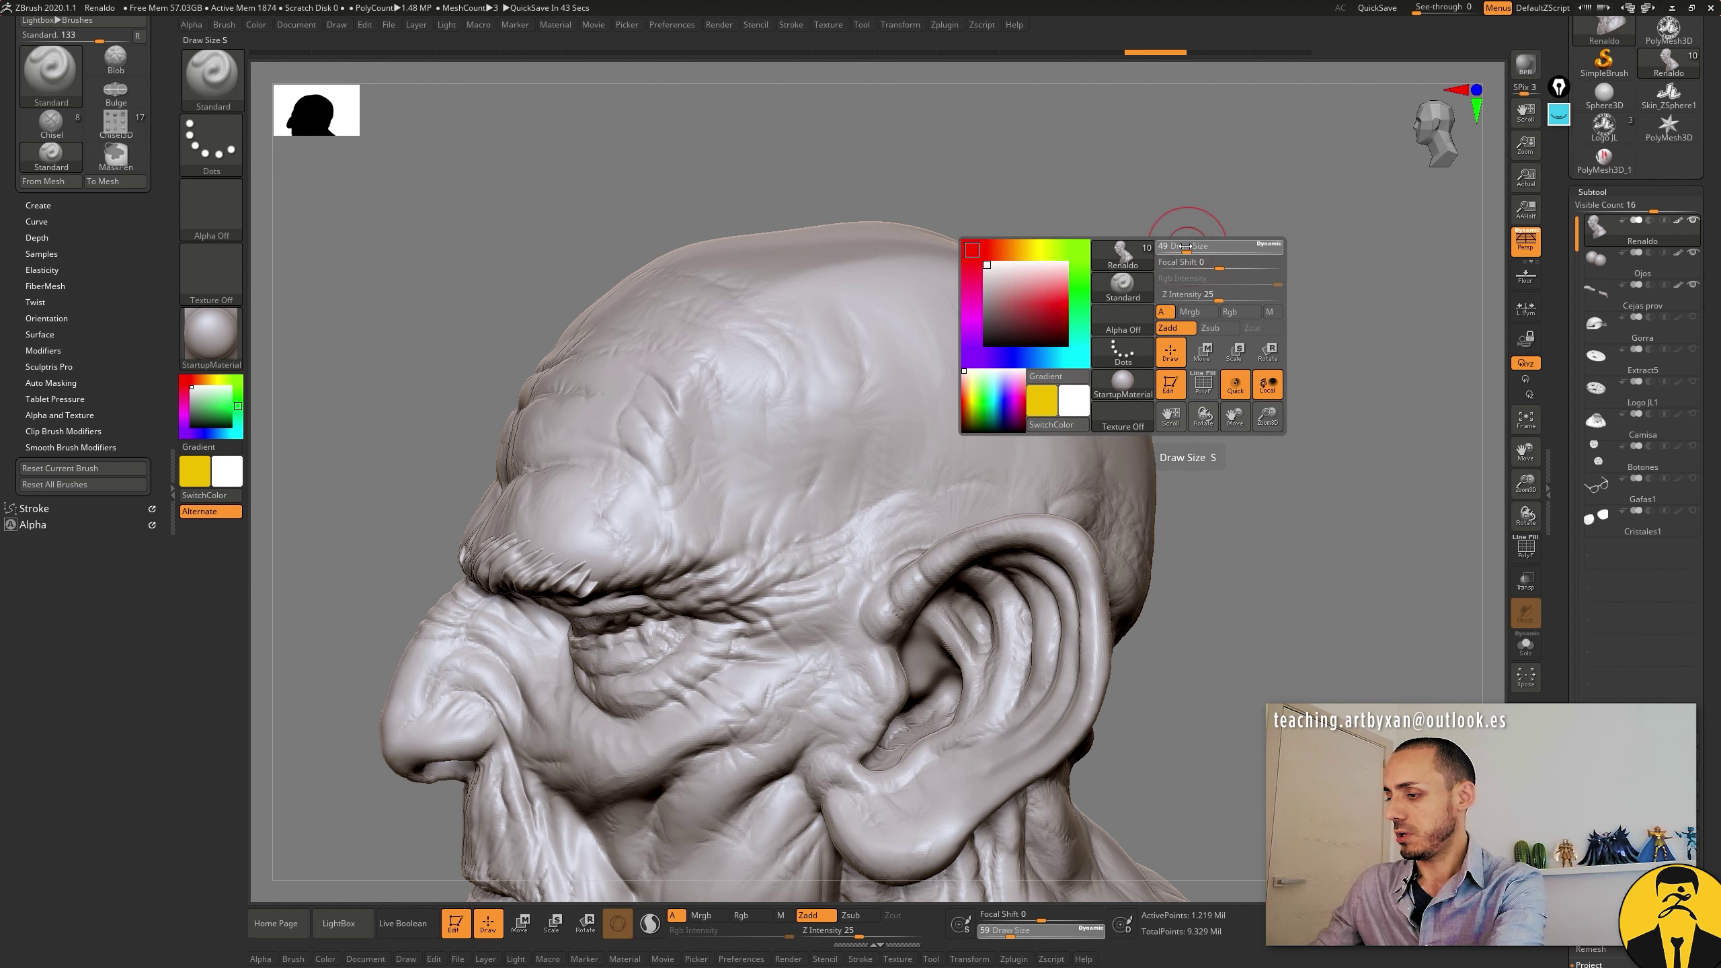
left_click_drag(1193, 247, 1161, 255)
left_click_drag(858, 934, 874, 932)
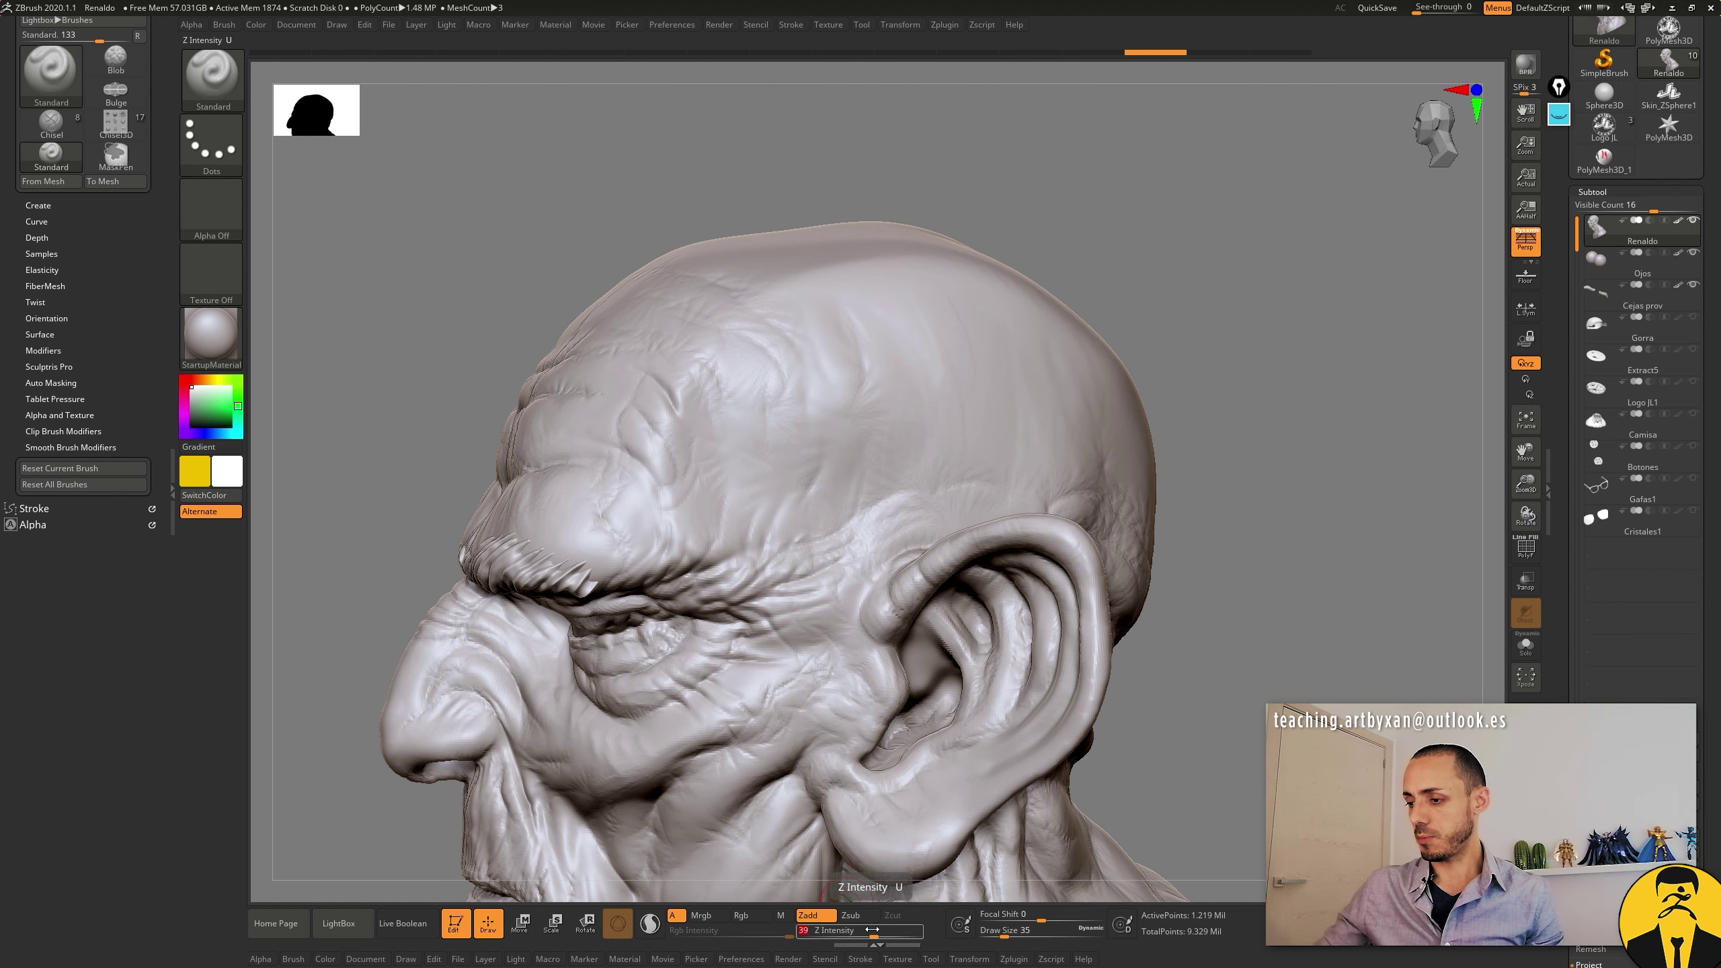
Step: Sculpt a raised ridge diagonally across the skull top, then lower Focal Shift below zero
left_click_drag(1172, 276, 1102, 300)
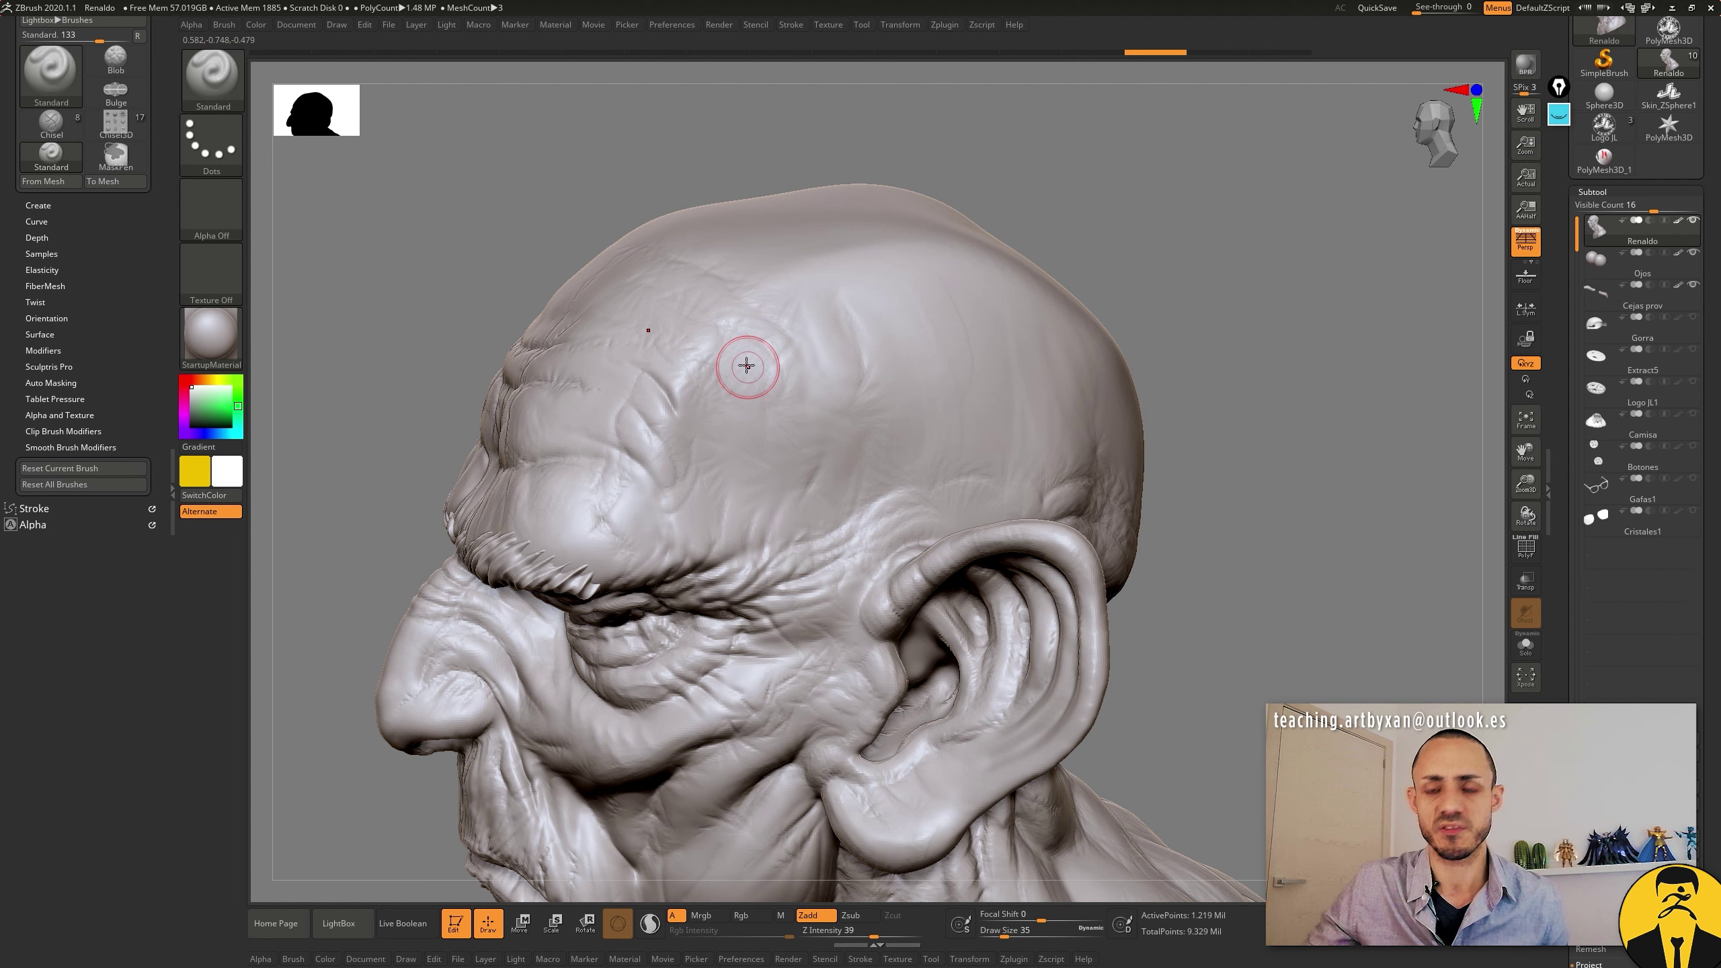
mouse_move(710, 409)
left_mouse_down()
mouse_move(877, 272)
mouse_move(1059, 328)
left_mouse_up()
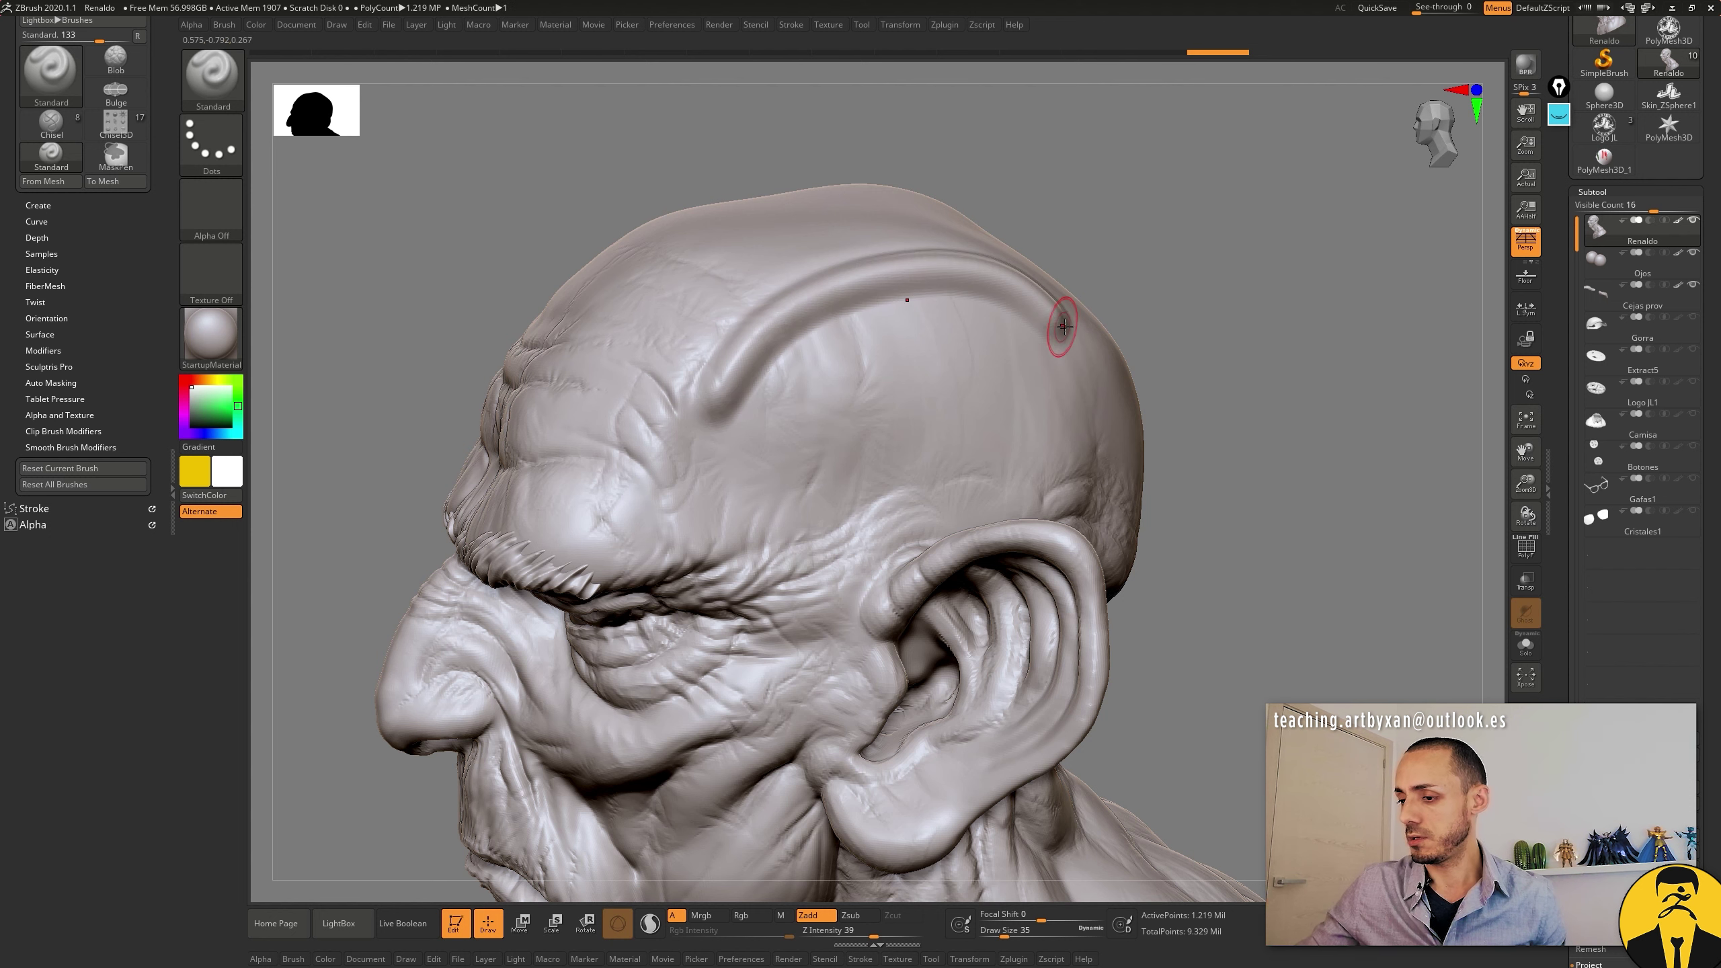
left_click_drag(1171, 247, 1128, 244)
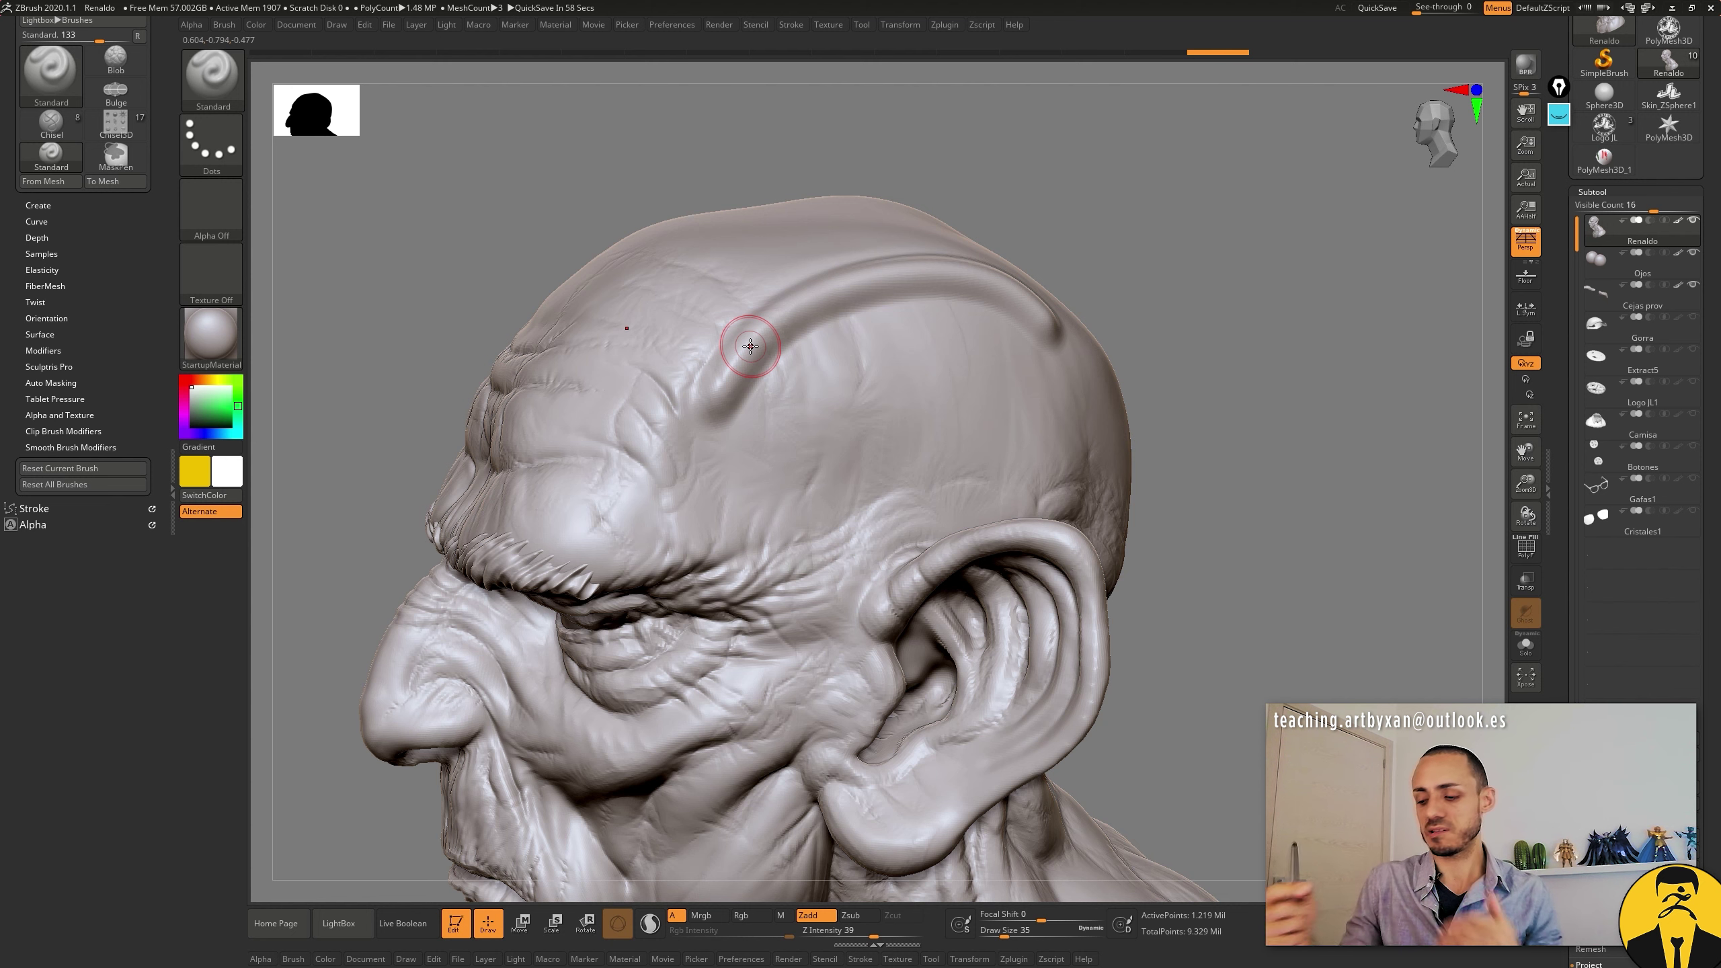
left_click_drag(1043, 915, 1032, 916)
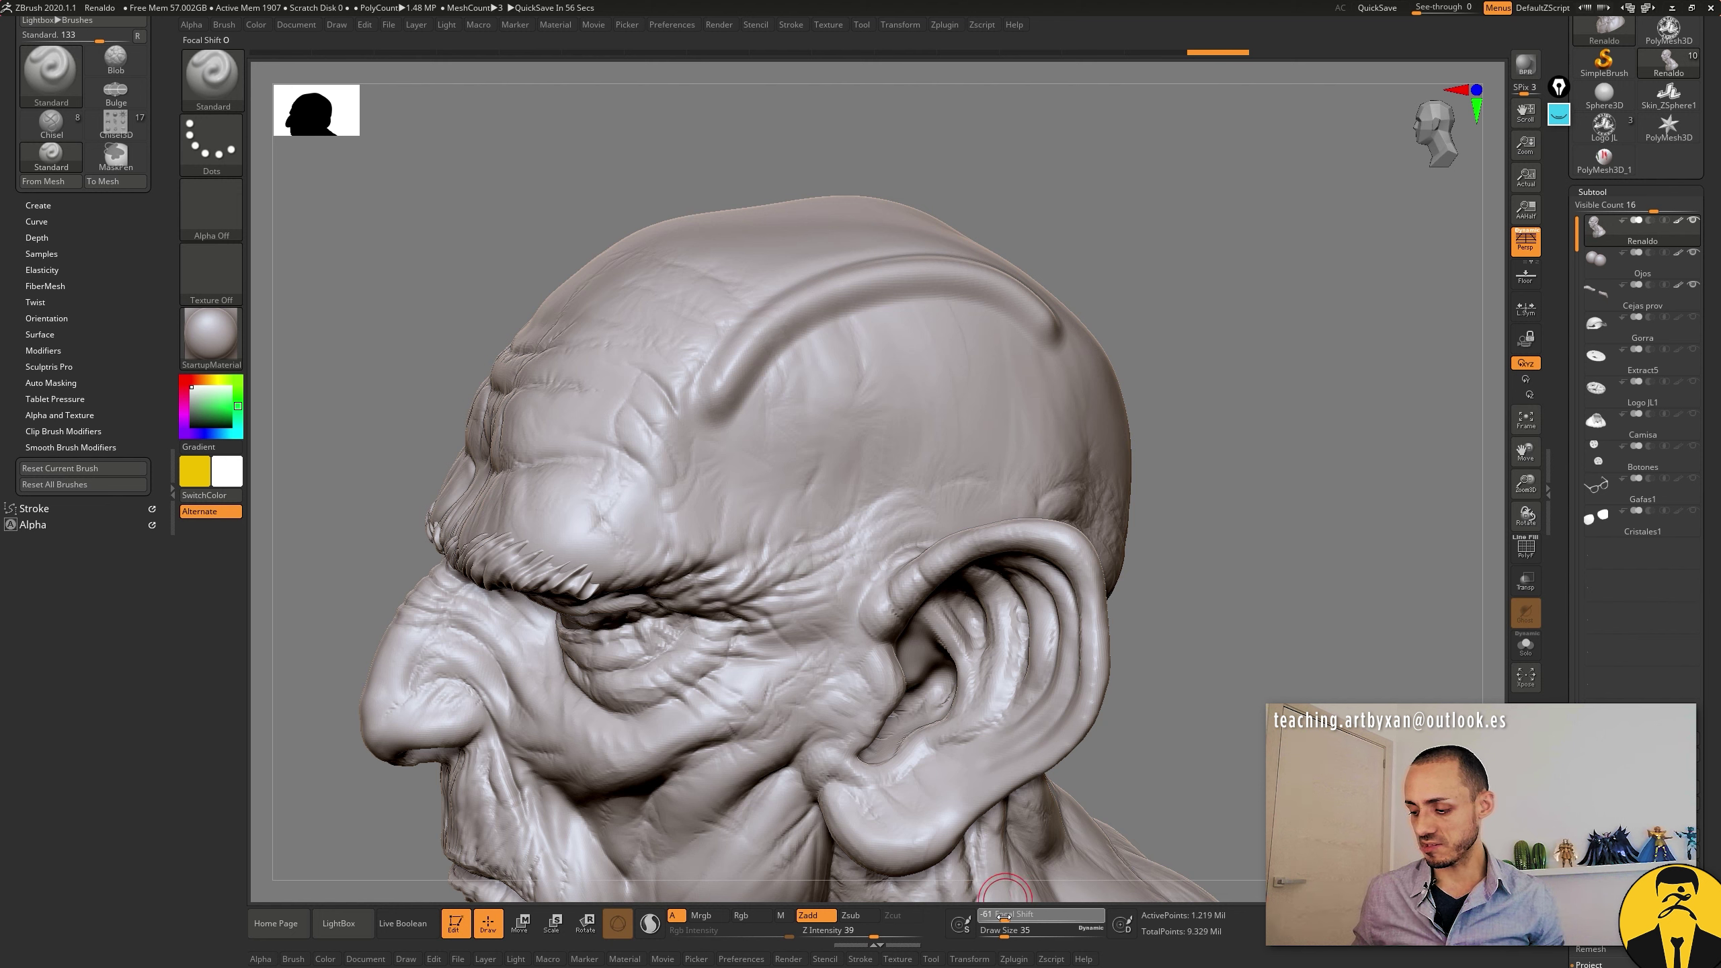
Step: With Focal Shift at -100, sculpt a stepped ridge arc over the forehead and a crease below
left_click_drag(1005, 917, 999, 916)
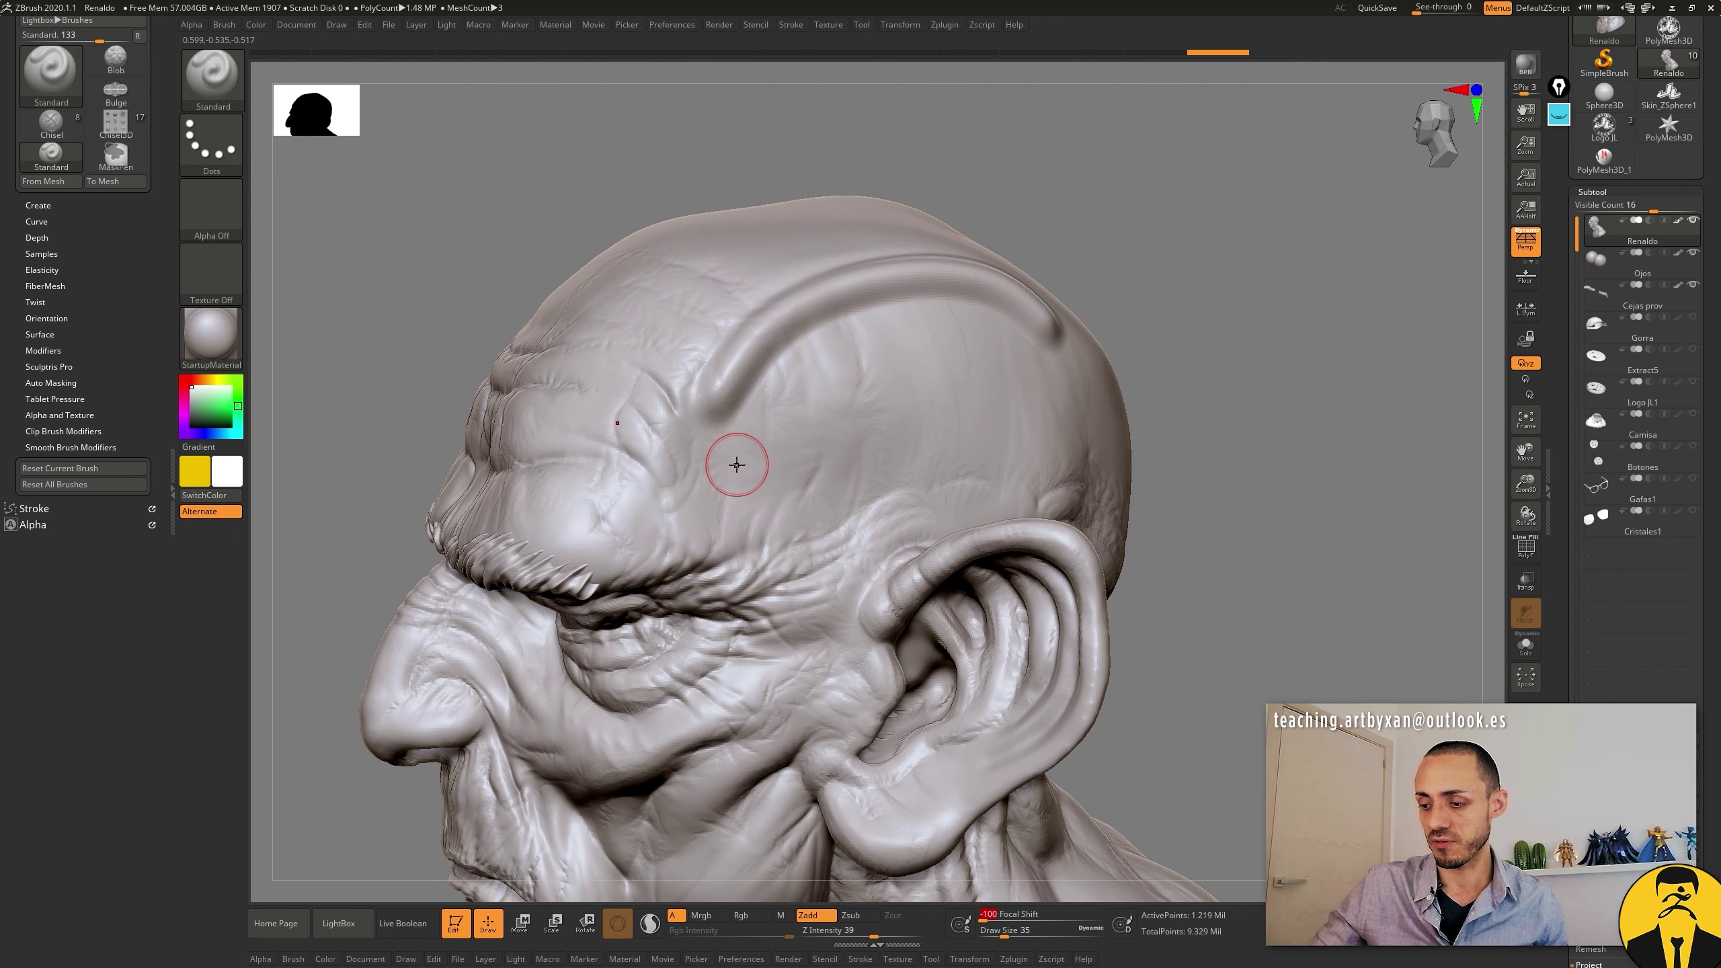
left_click_drag(745, 451, 1074, 401)
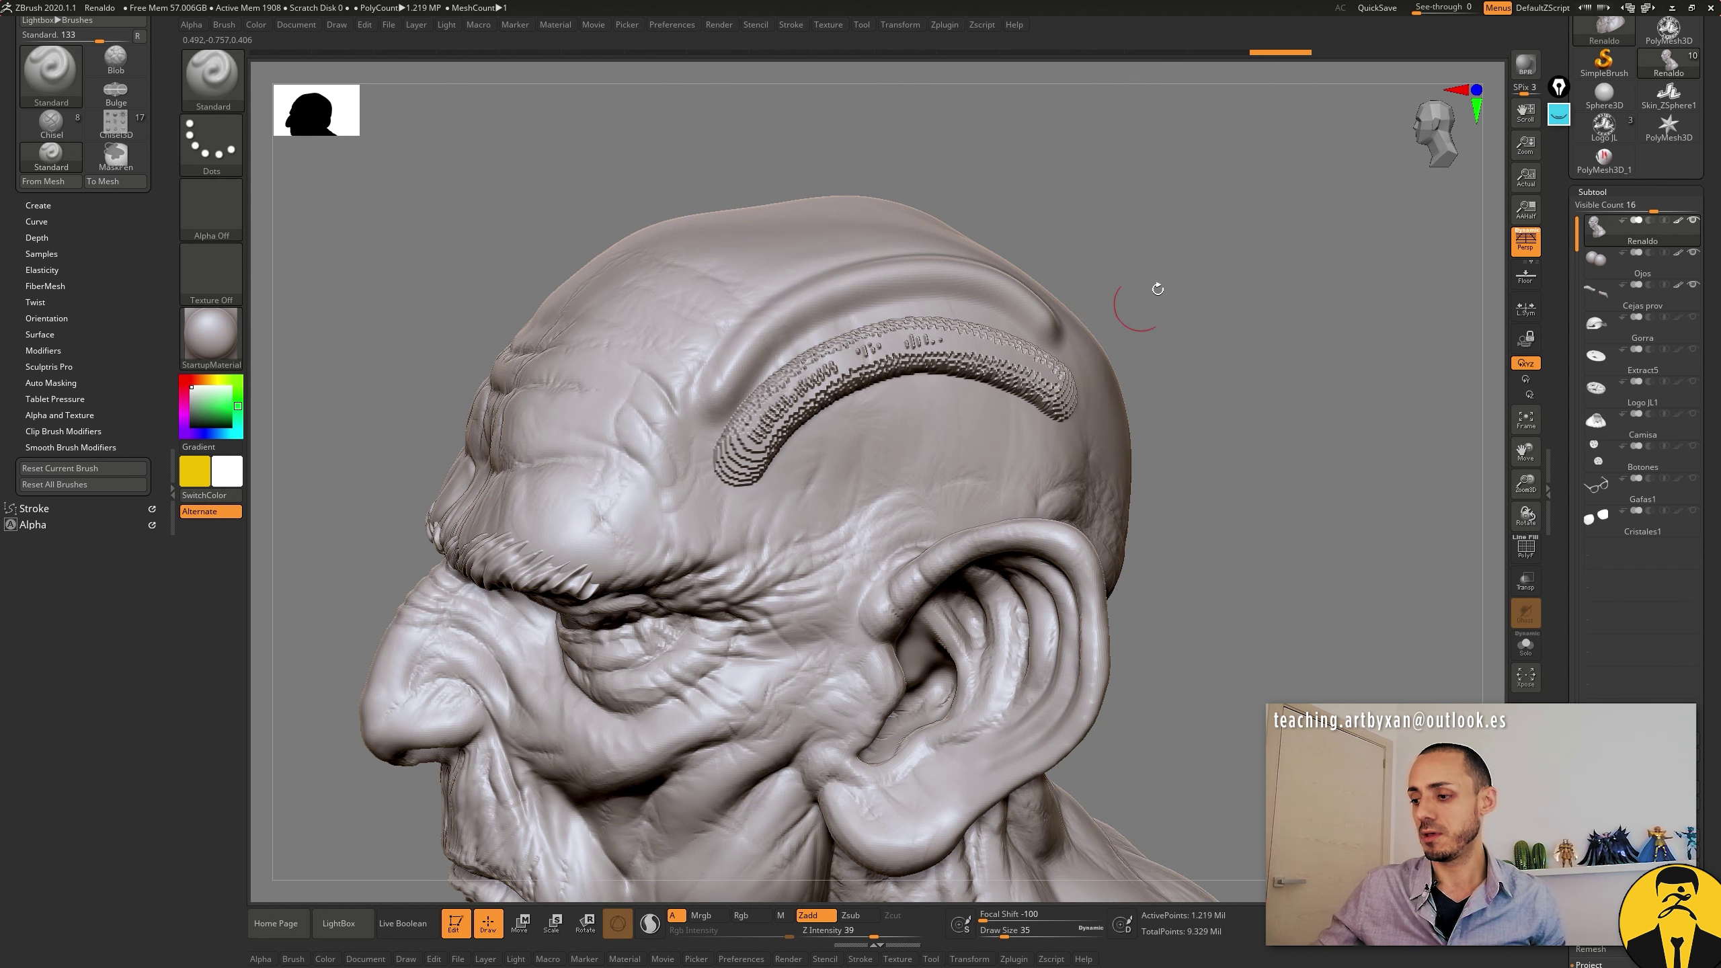
left_click_drag(1213, 244, 1221, 235)
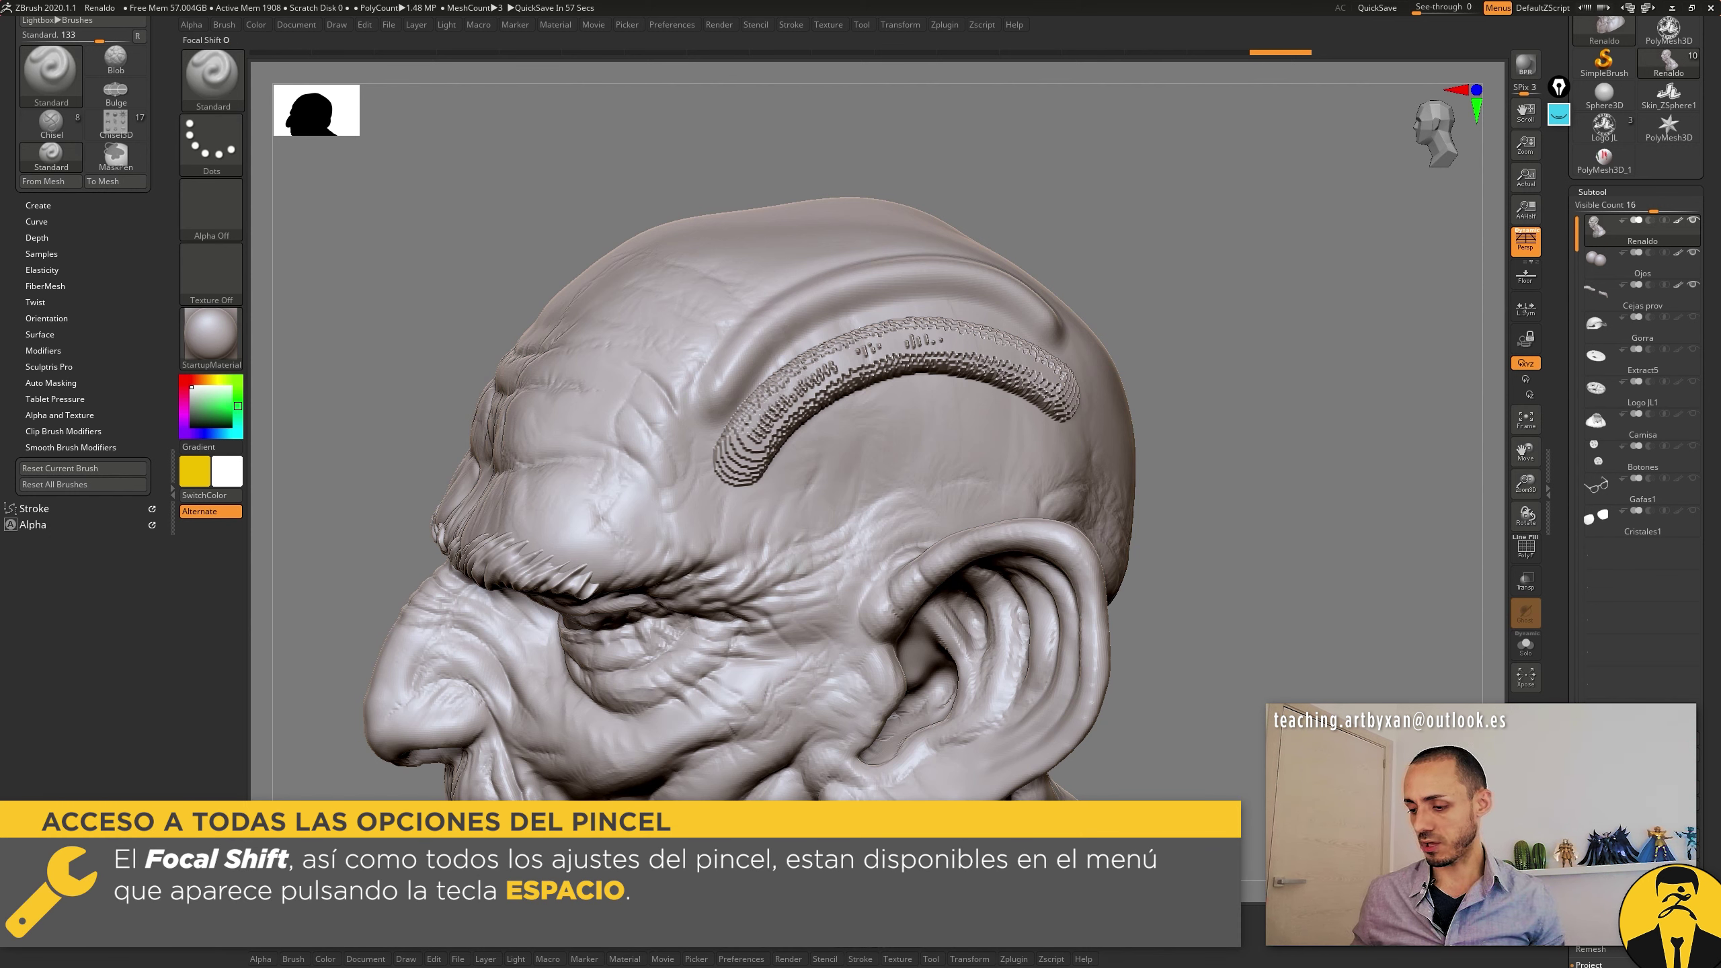
left_click_drag(759, 522, 958, 407)
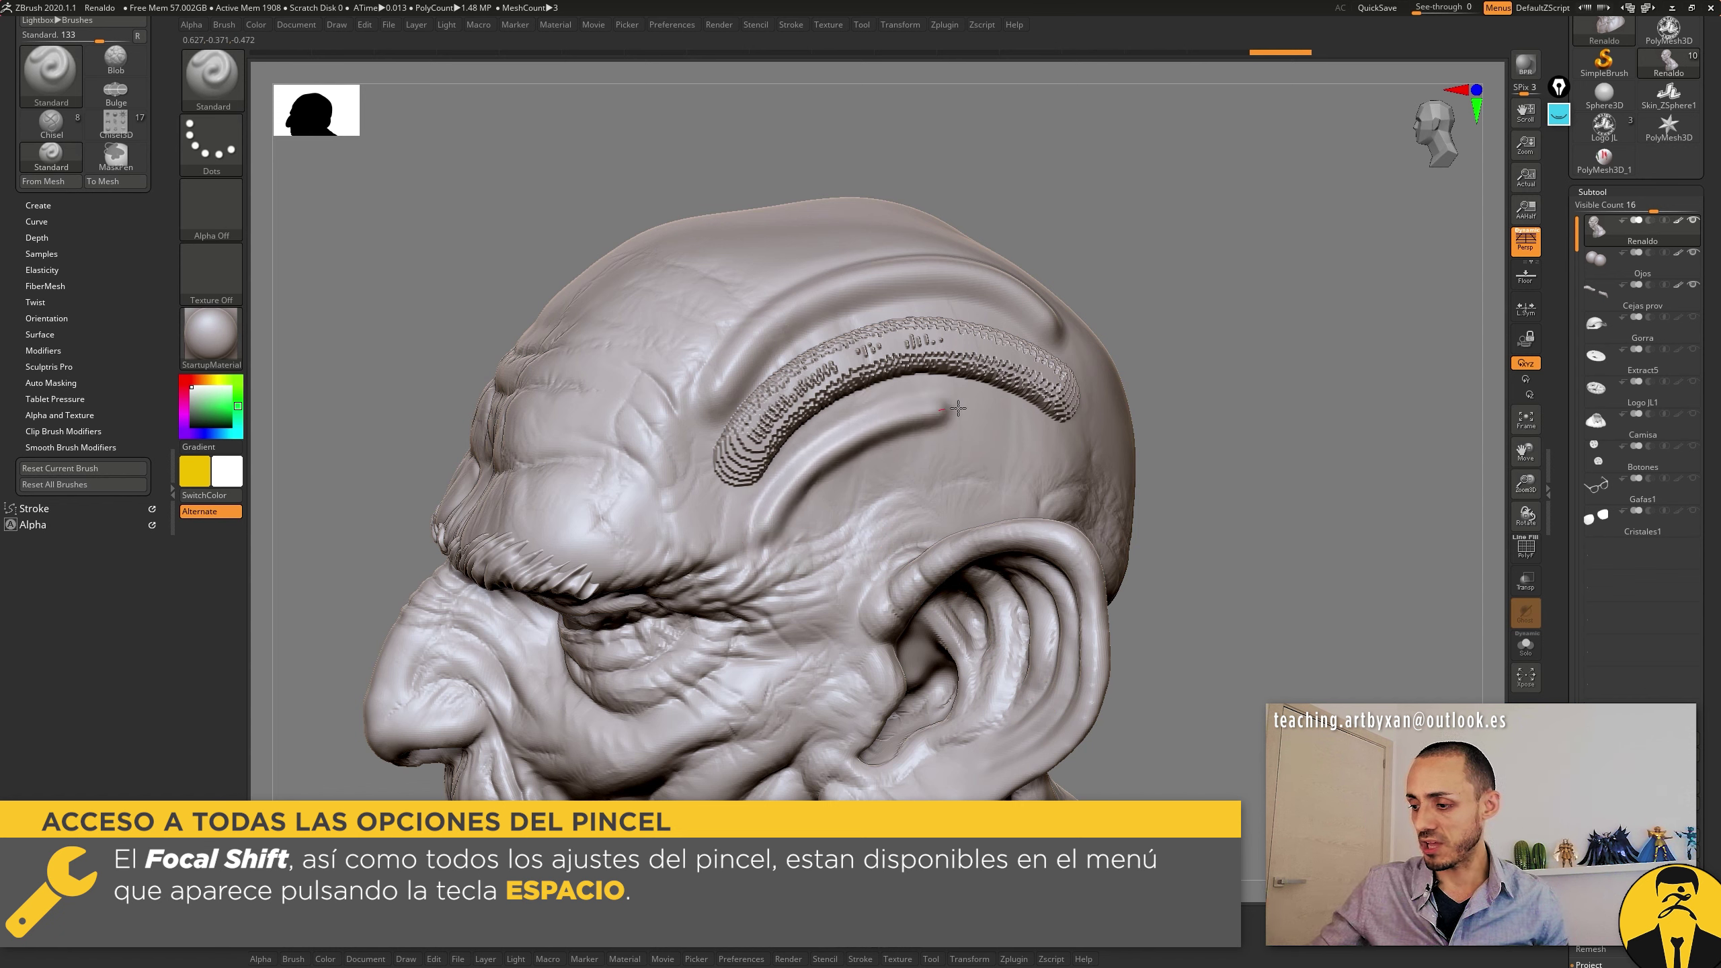
left_click_drag(1240, 277, 1240, 266)
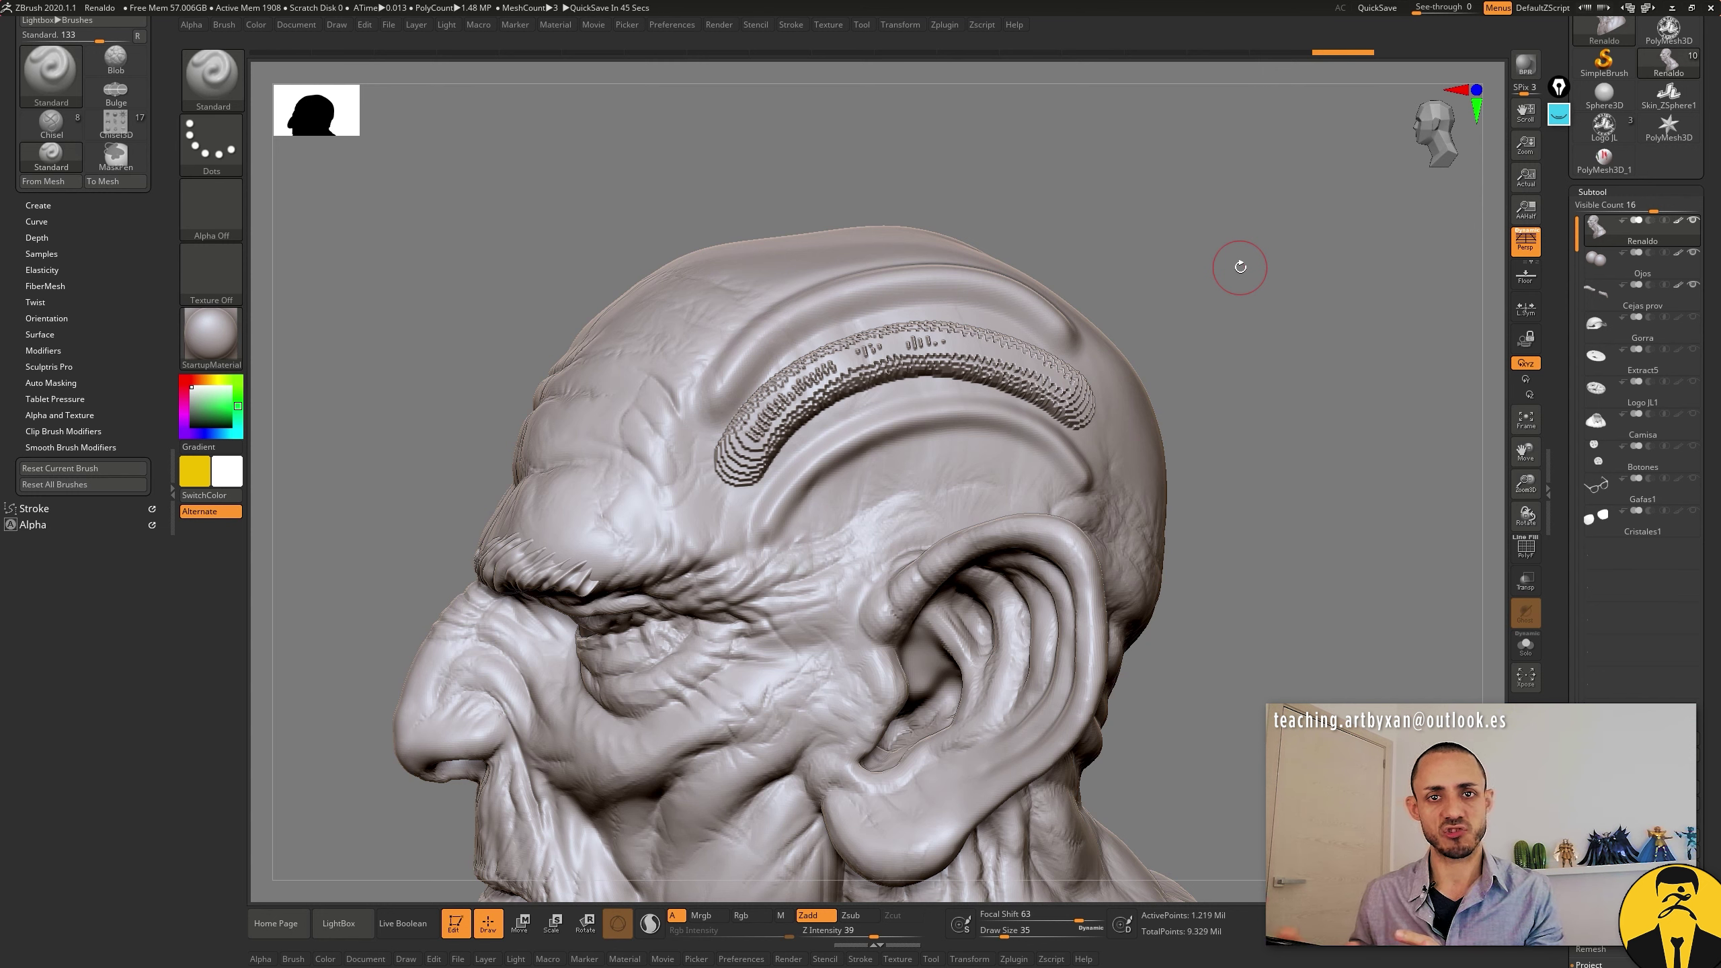
left_click_drag(1206, 297, 1209, 295)
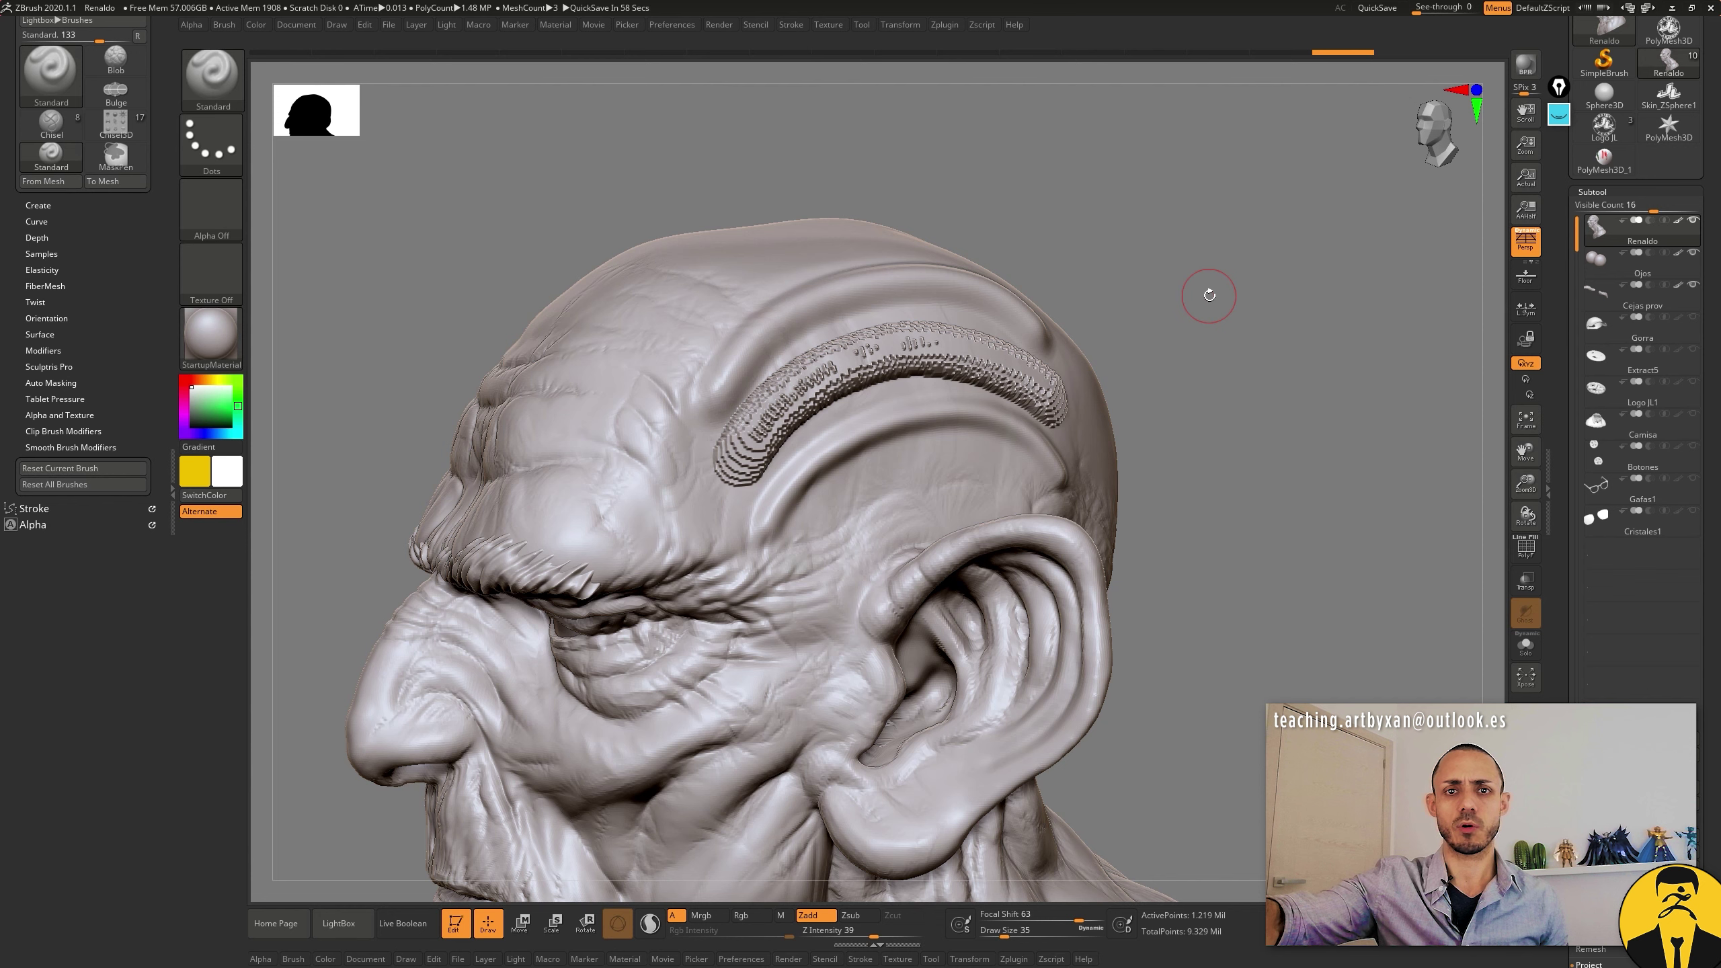
key("shift")
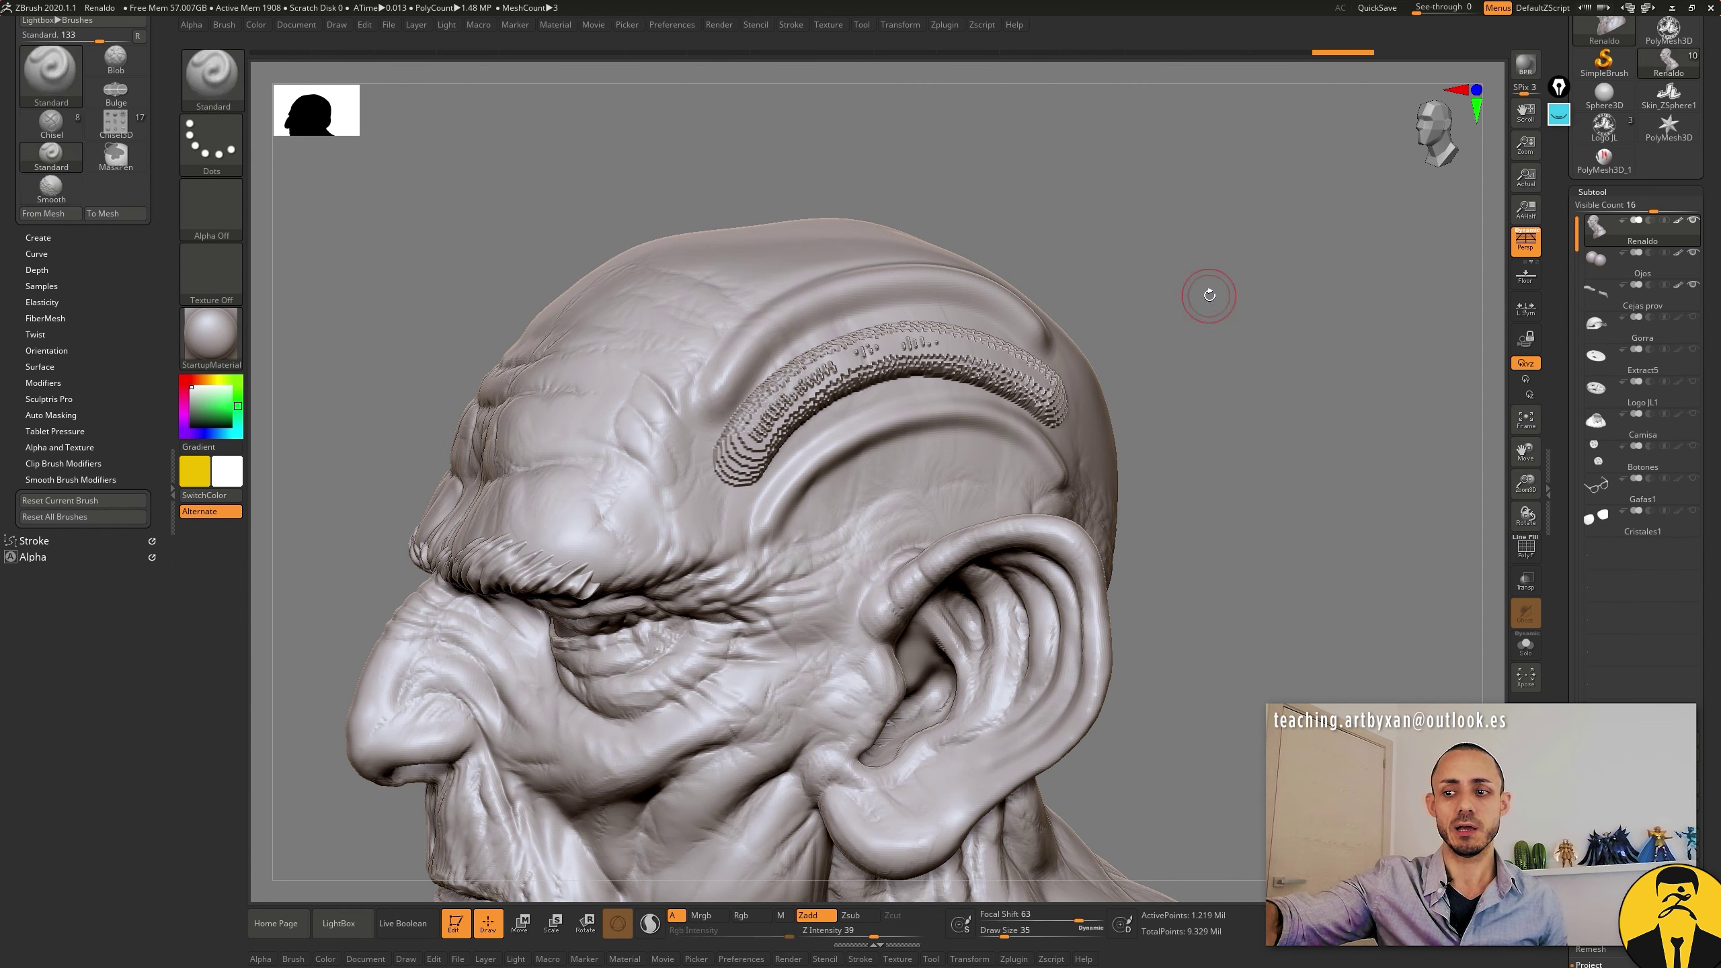
key("shift")
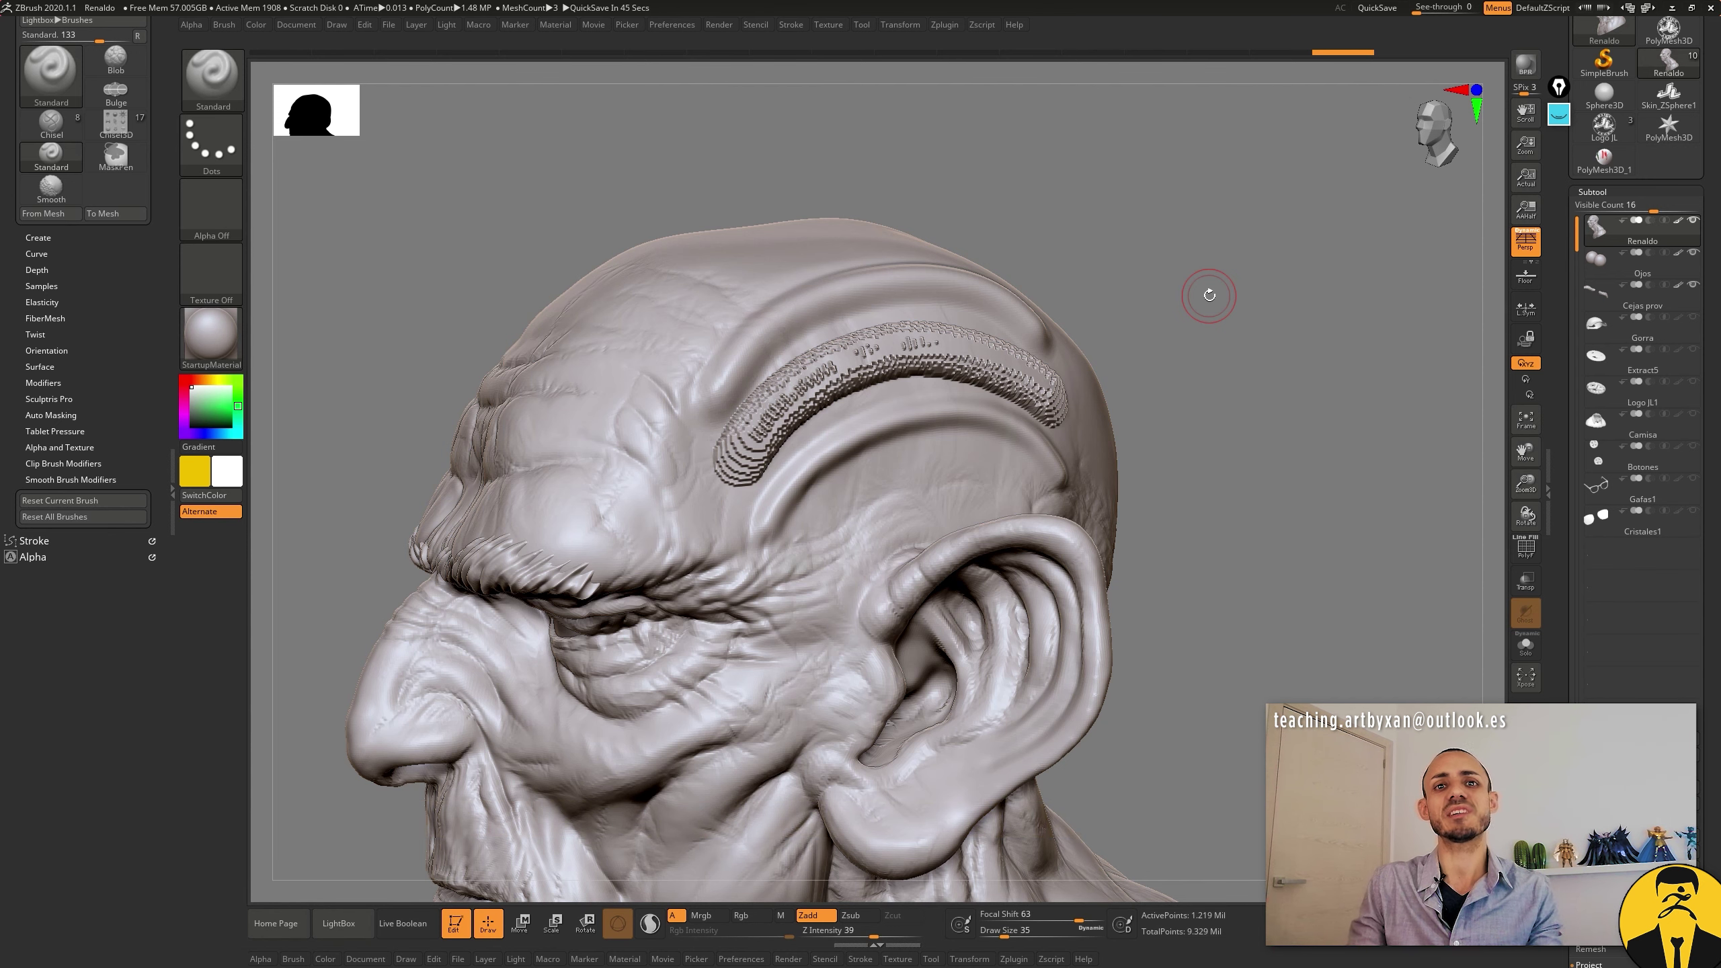
mouse_move(1203, 292)
left_mouse_down()
mouse_move(1213, 315)
mouse_move(1210, 300)
left_mouse_up()
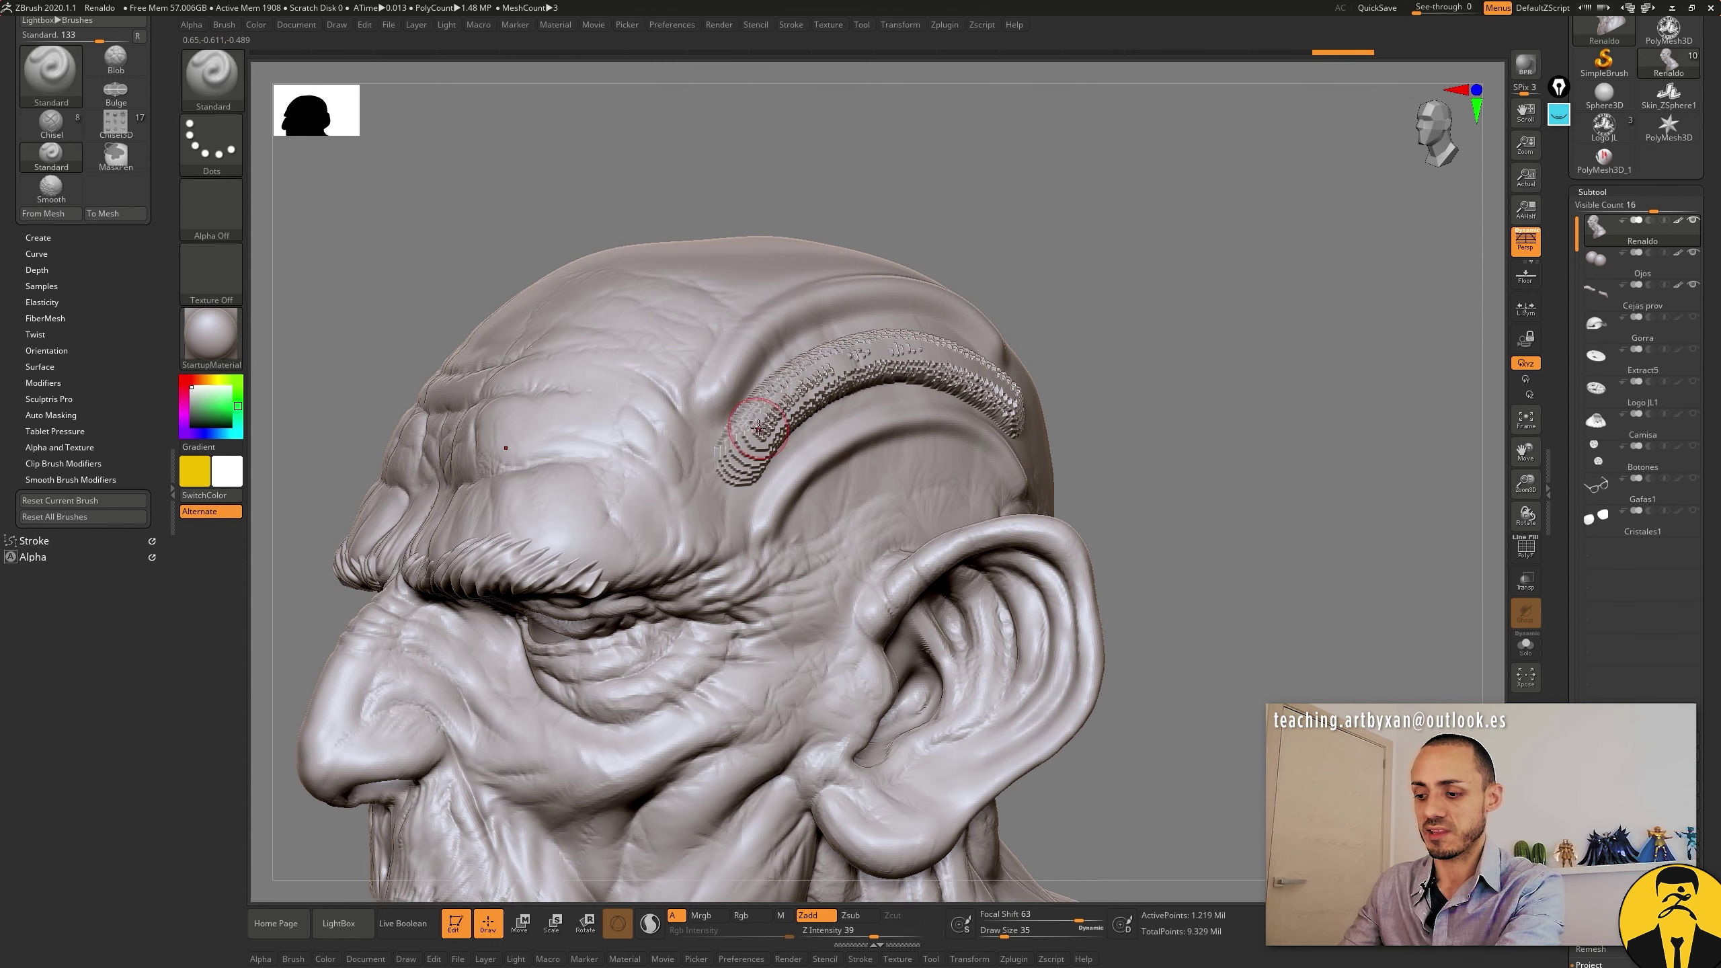
key("shift")
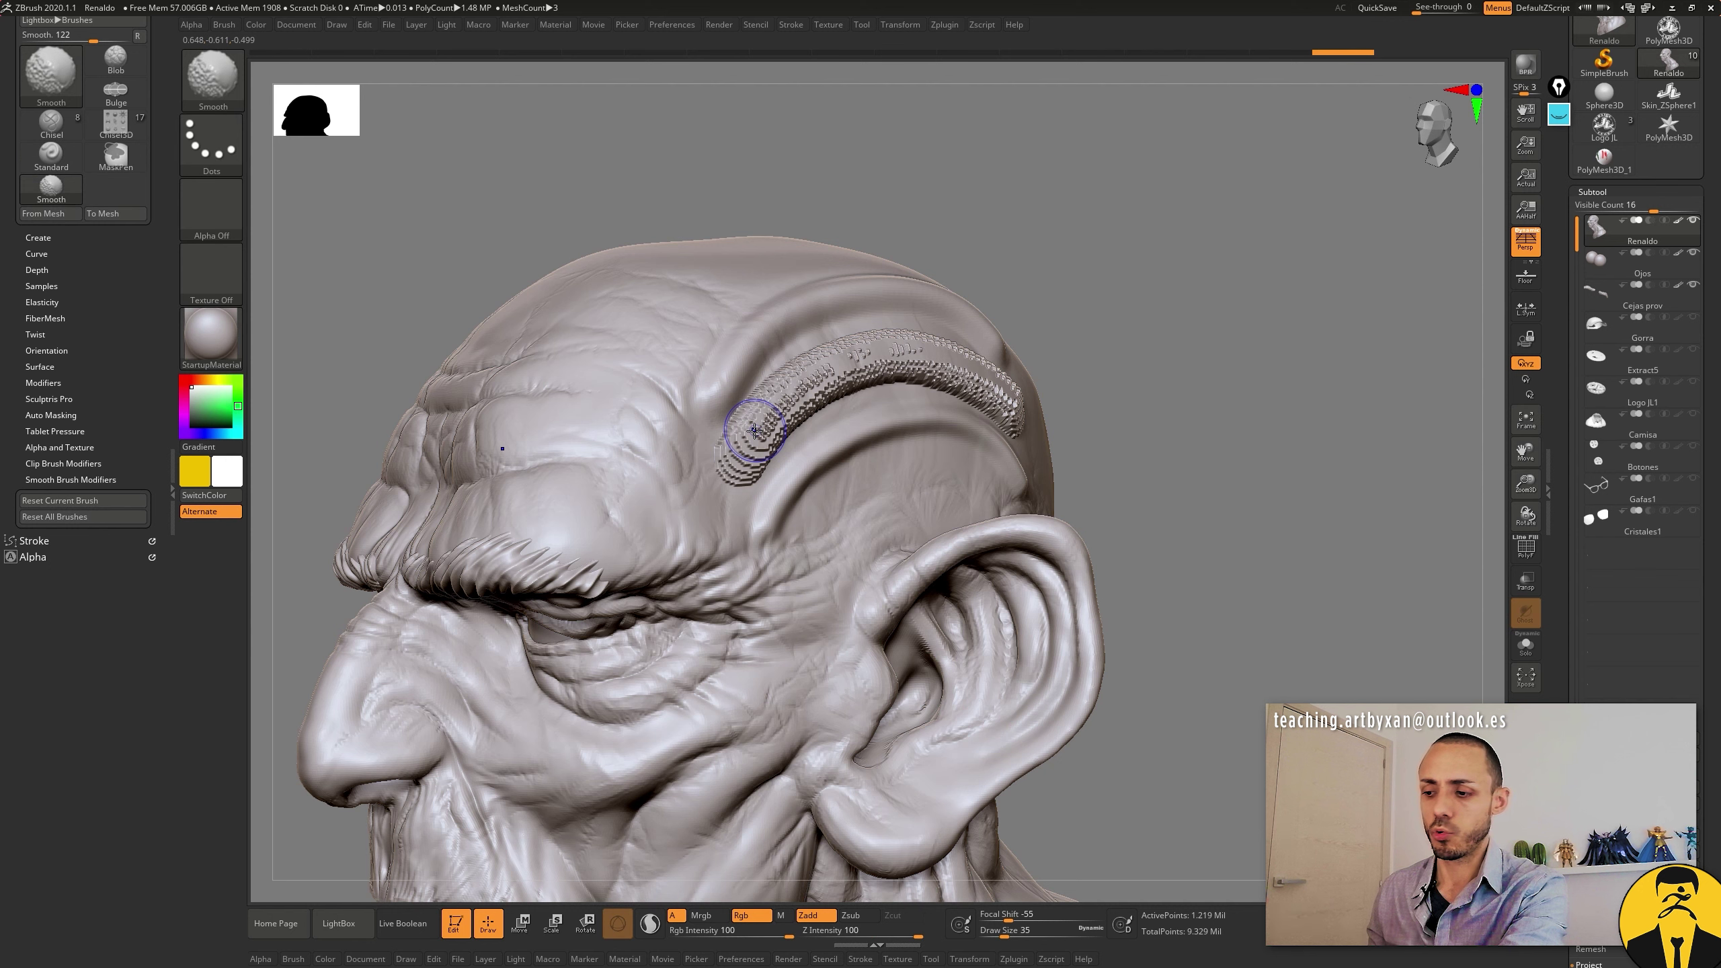
key("shift")
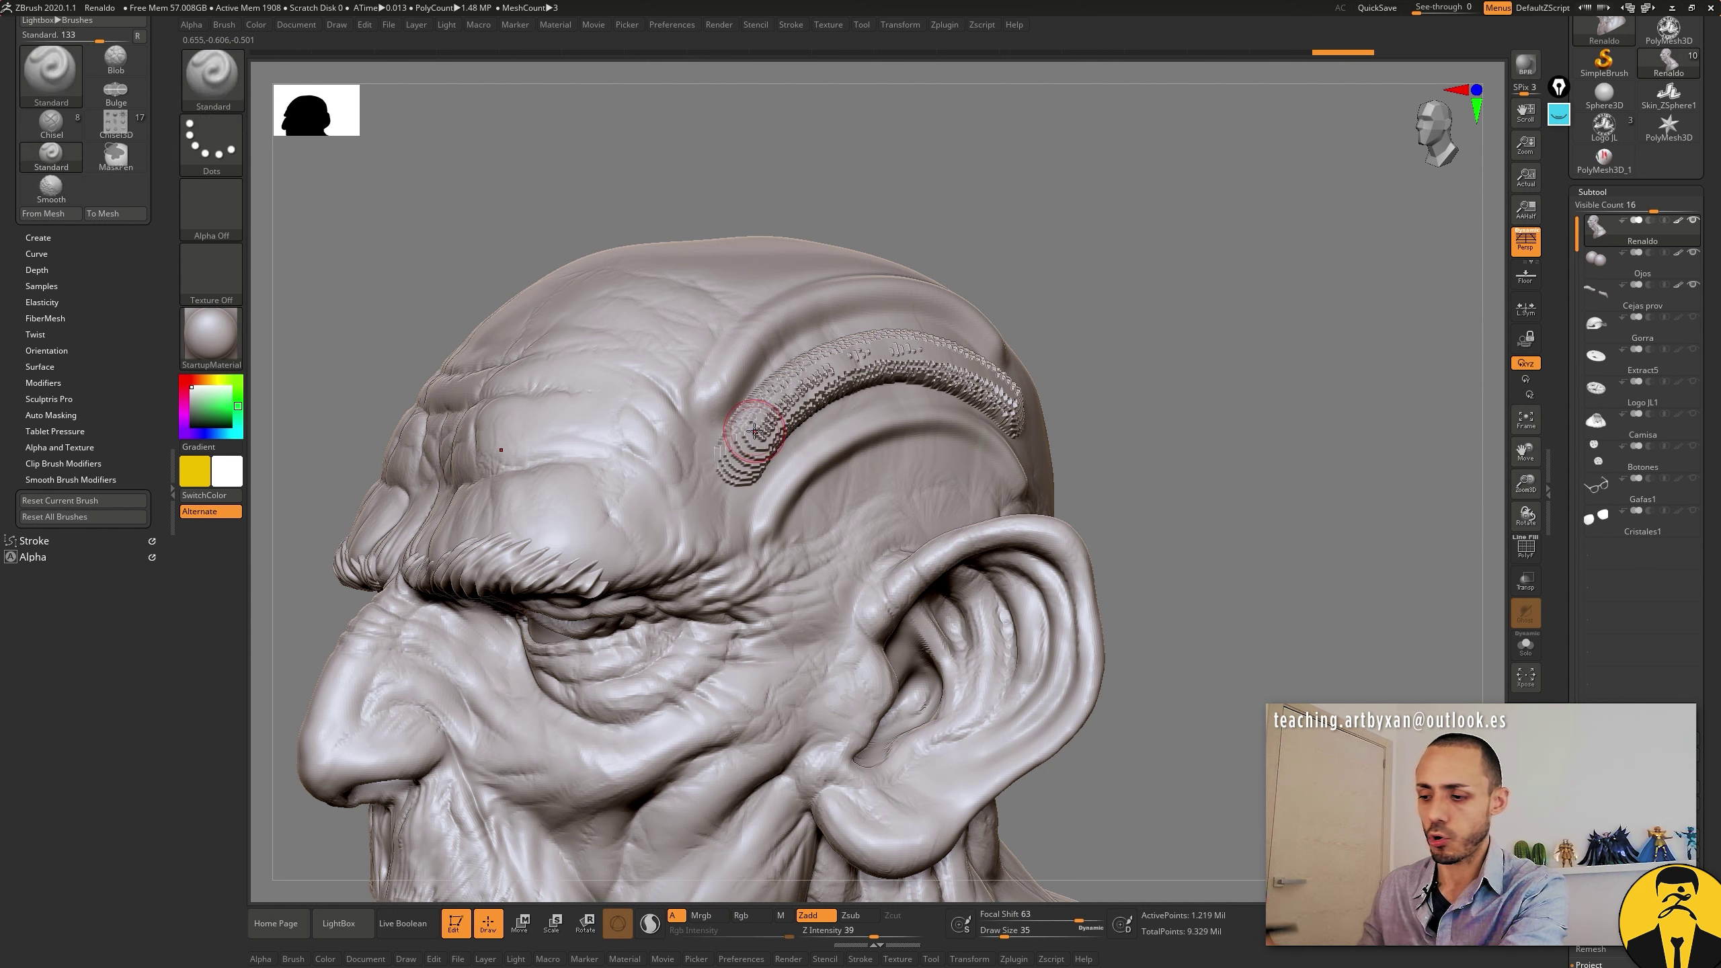
key("shift")
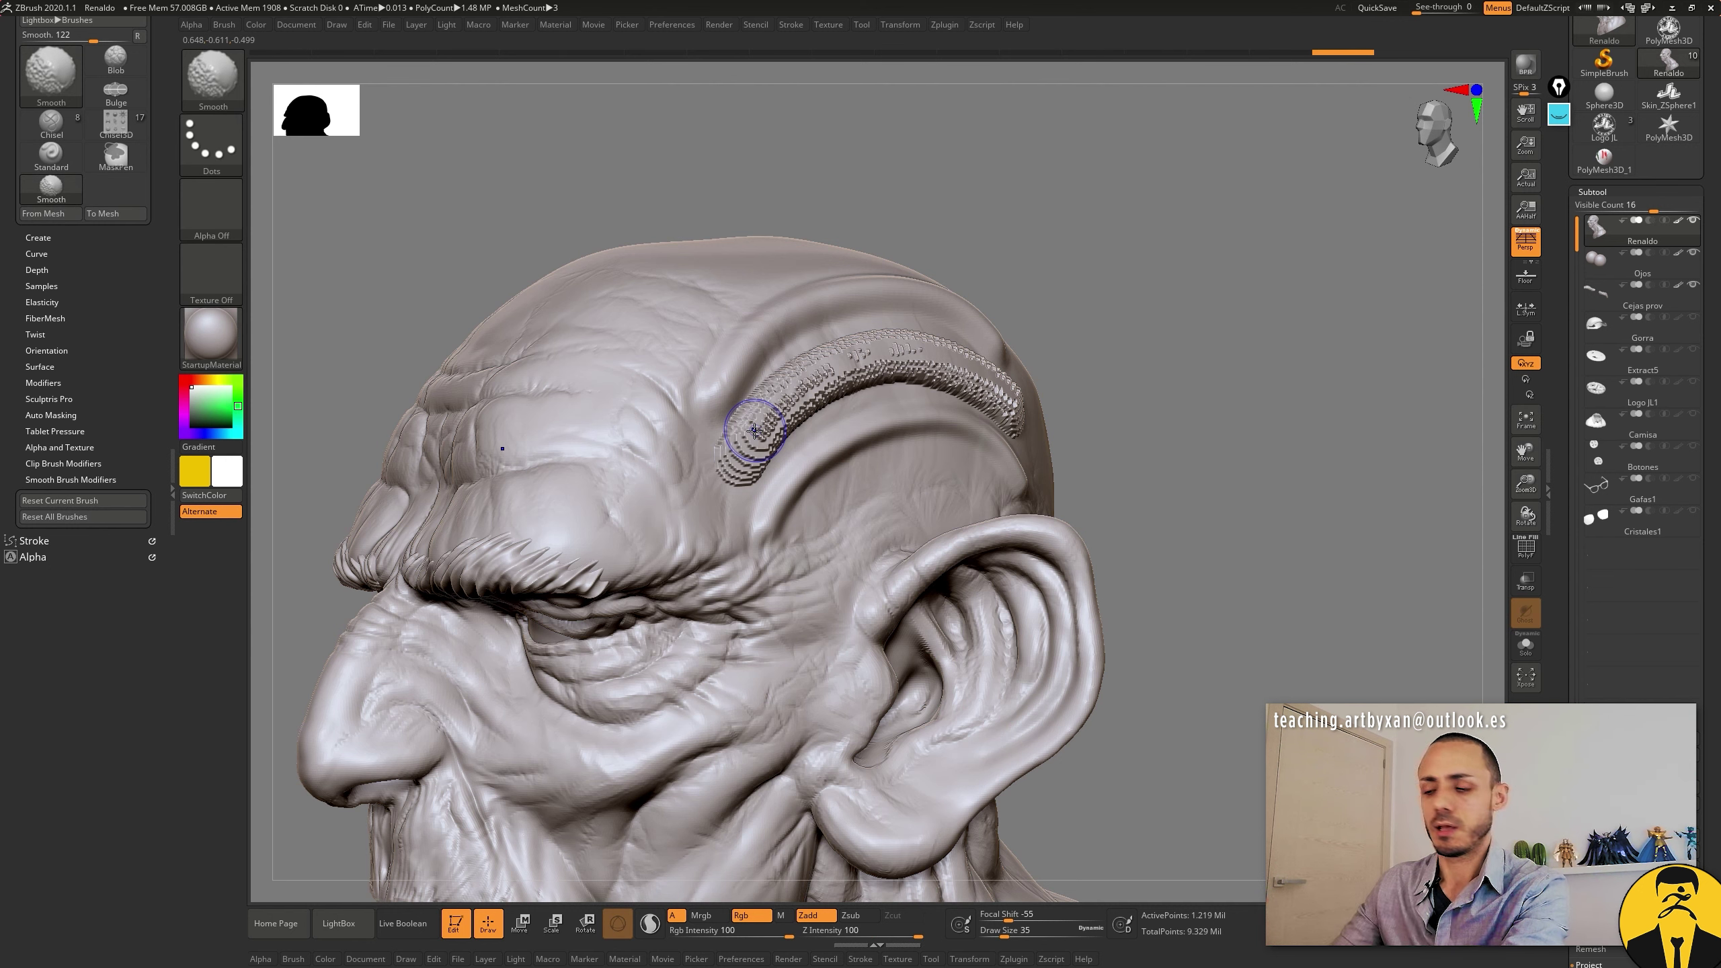
mouse_move(758, 410)
left_mouse_down("shift")
mouse_move(730, 468)
mouse_move(816, 370)
left_mouse_up("shift")
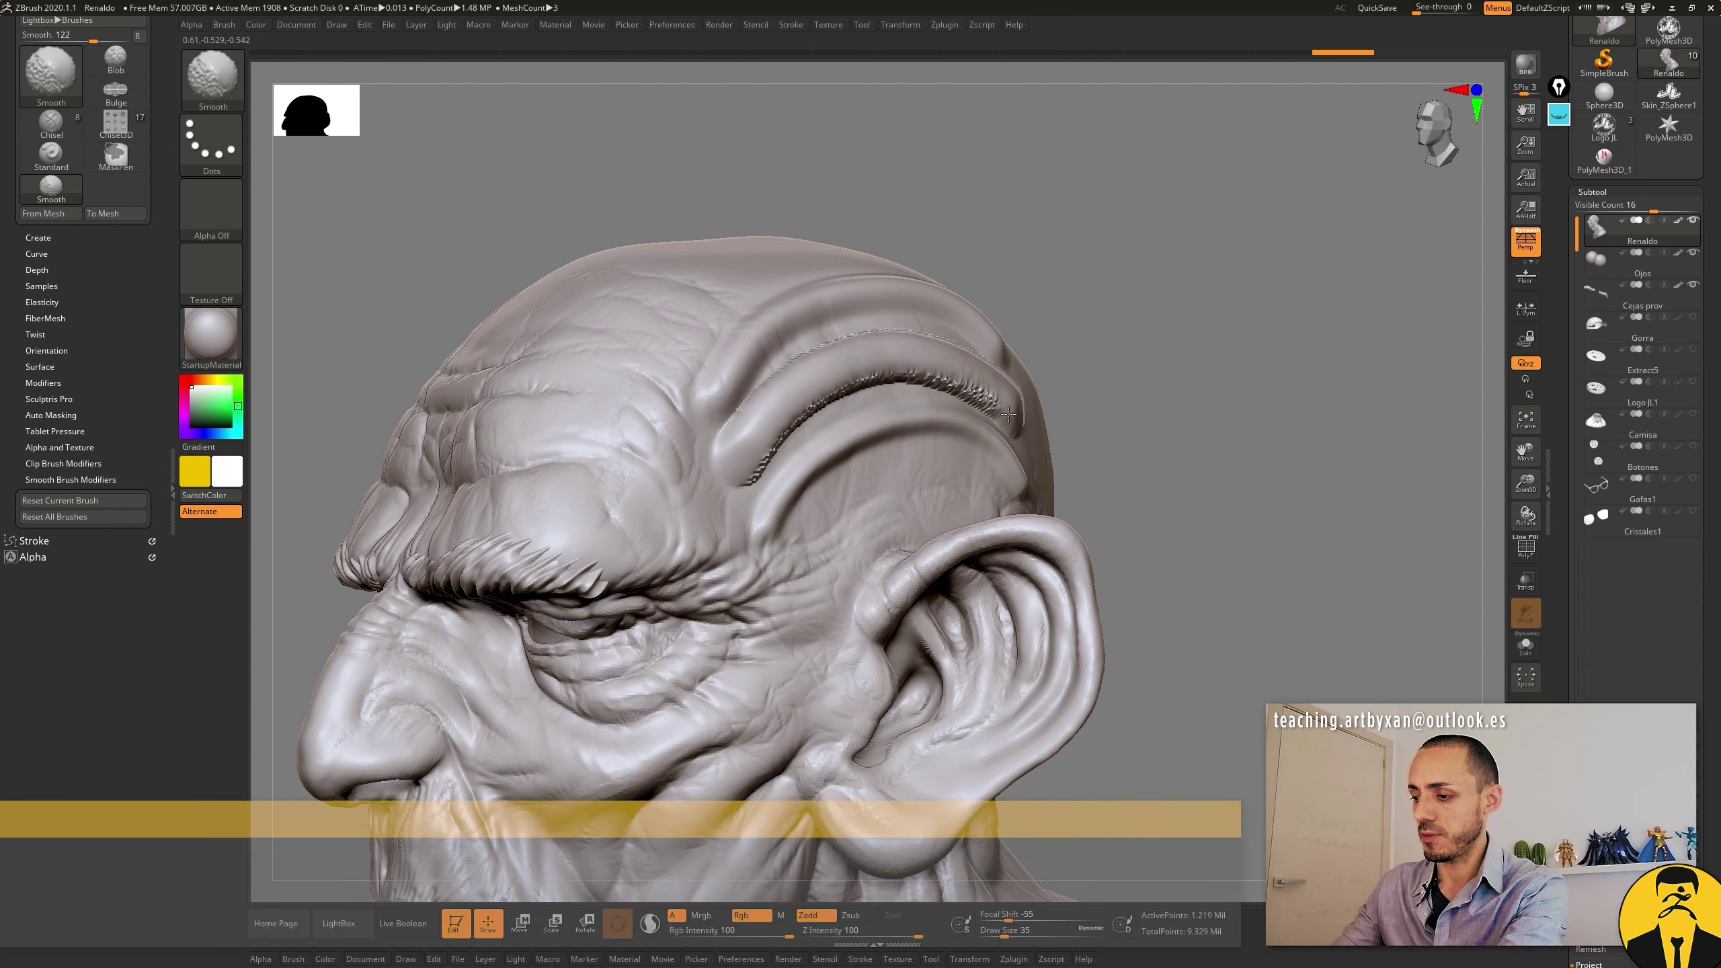
left_click_drag(987, 367, 740, 450, "shift")
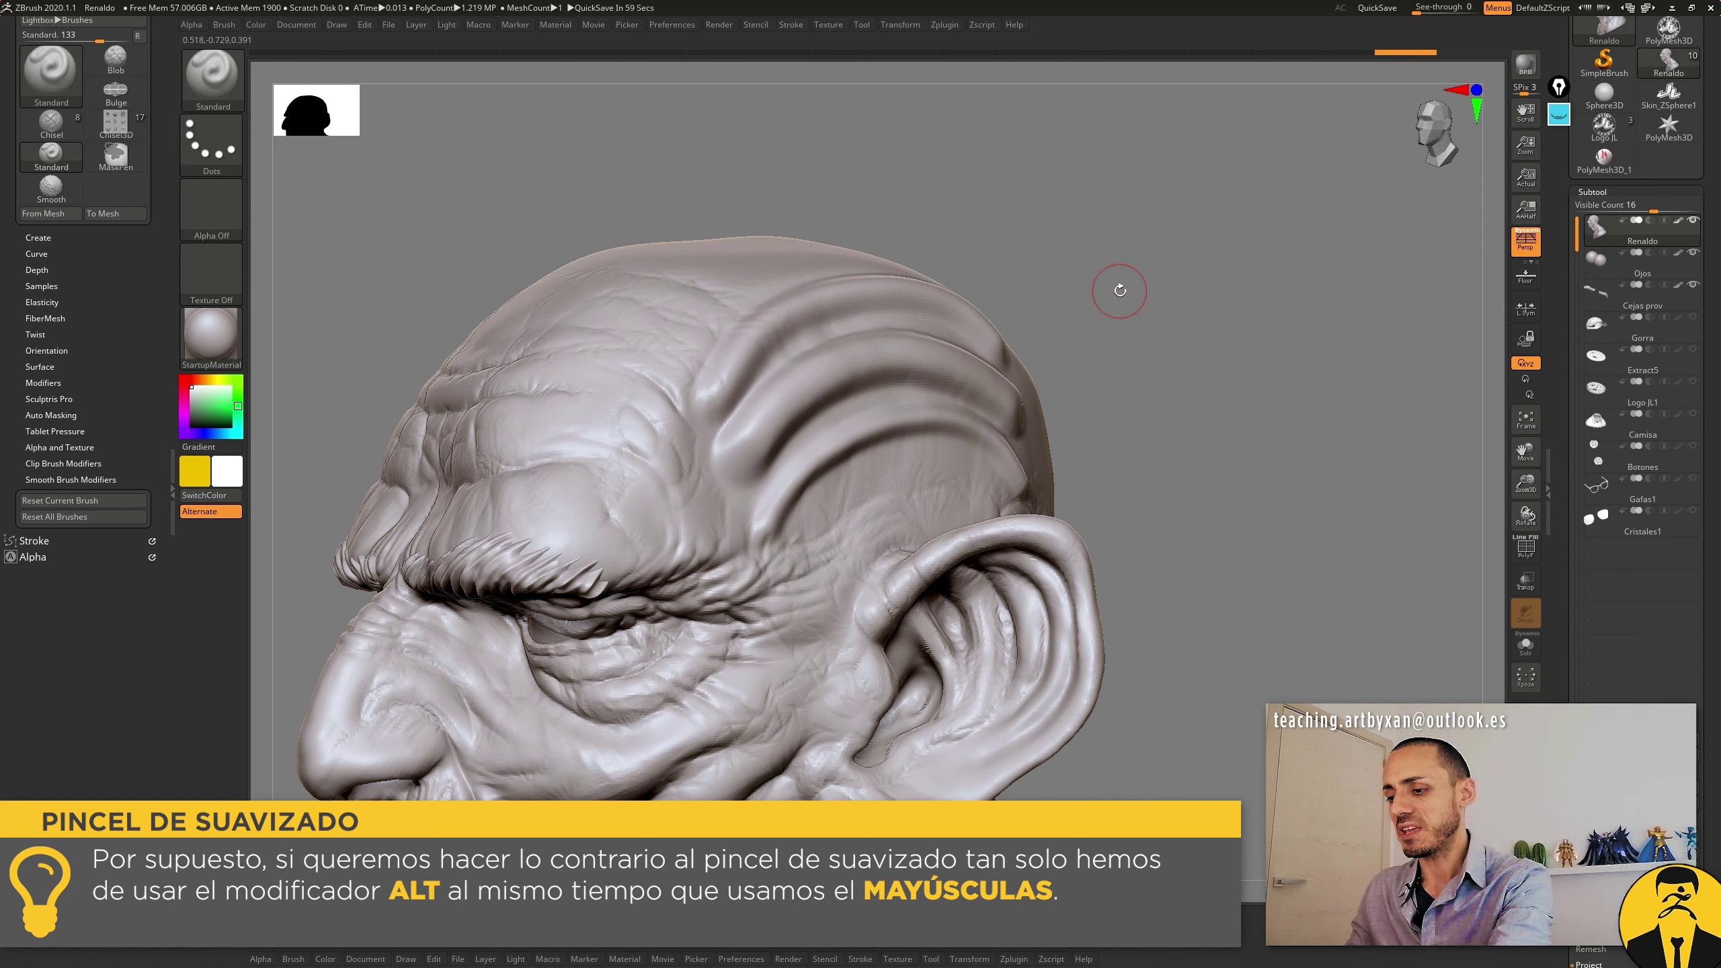
left_click_drag(1010, 397, 721, 467, "alt+shift")
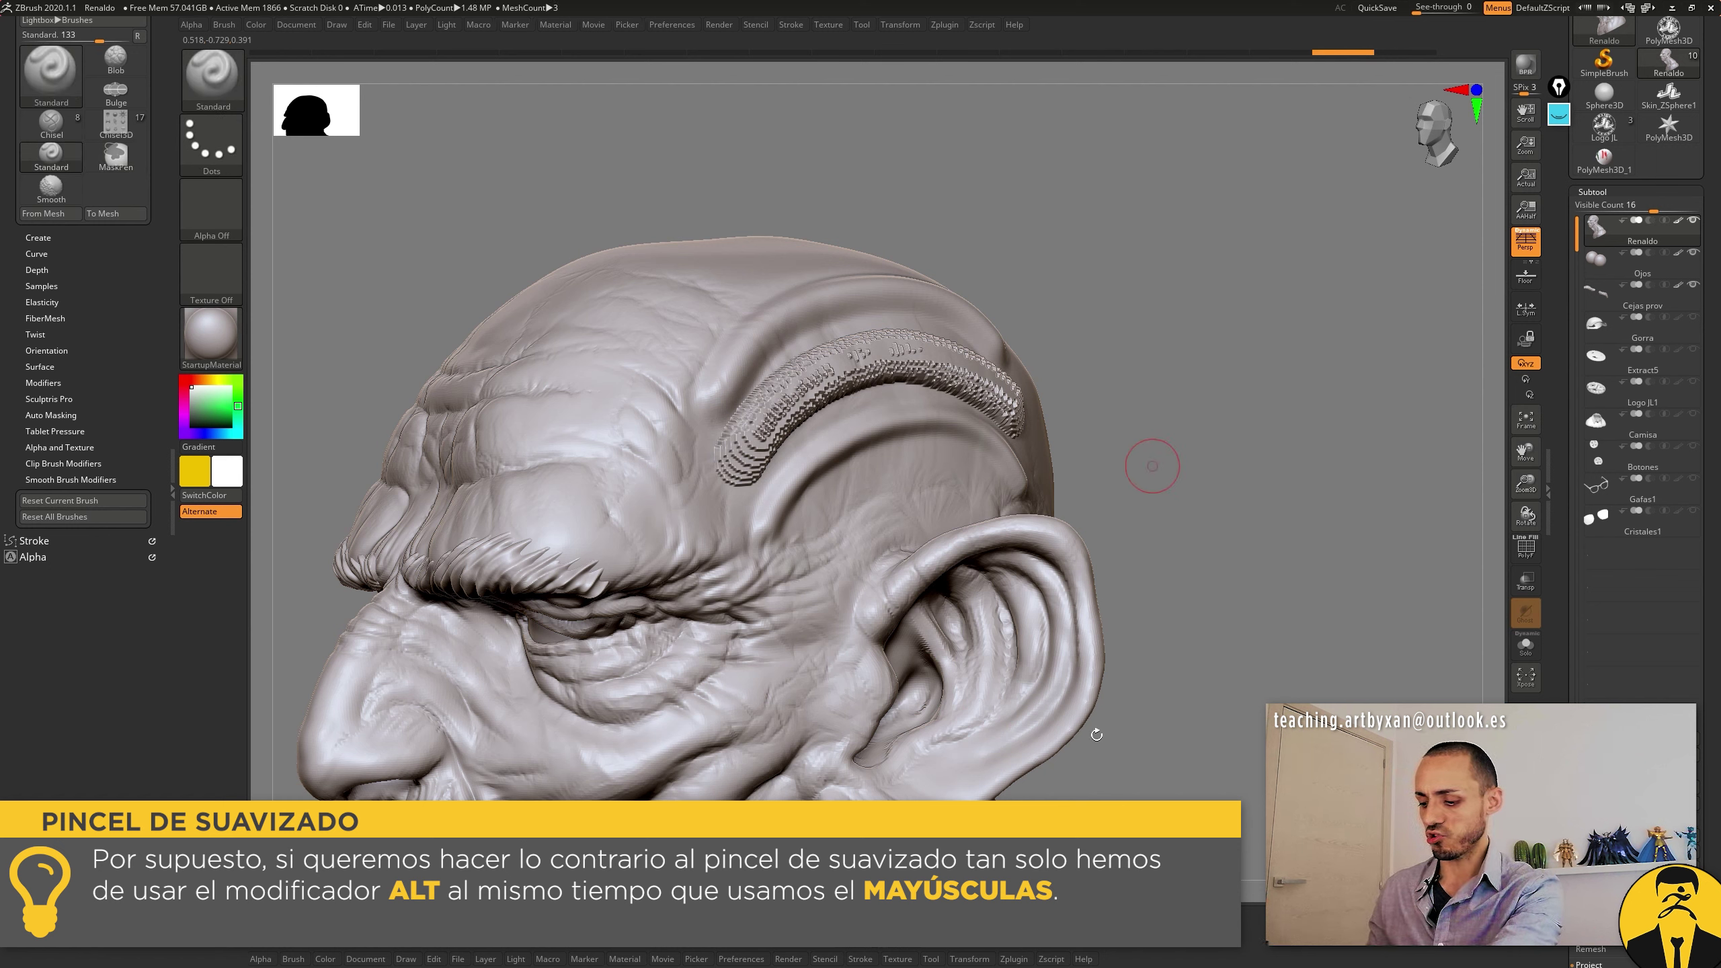
key("shift")
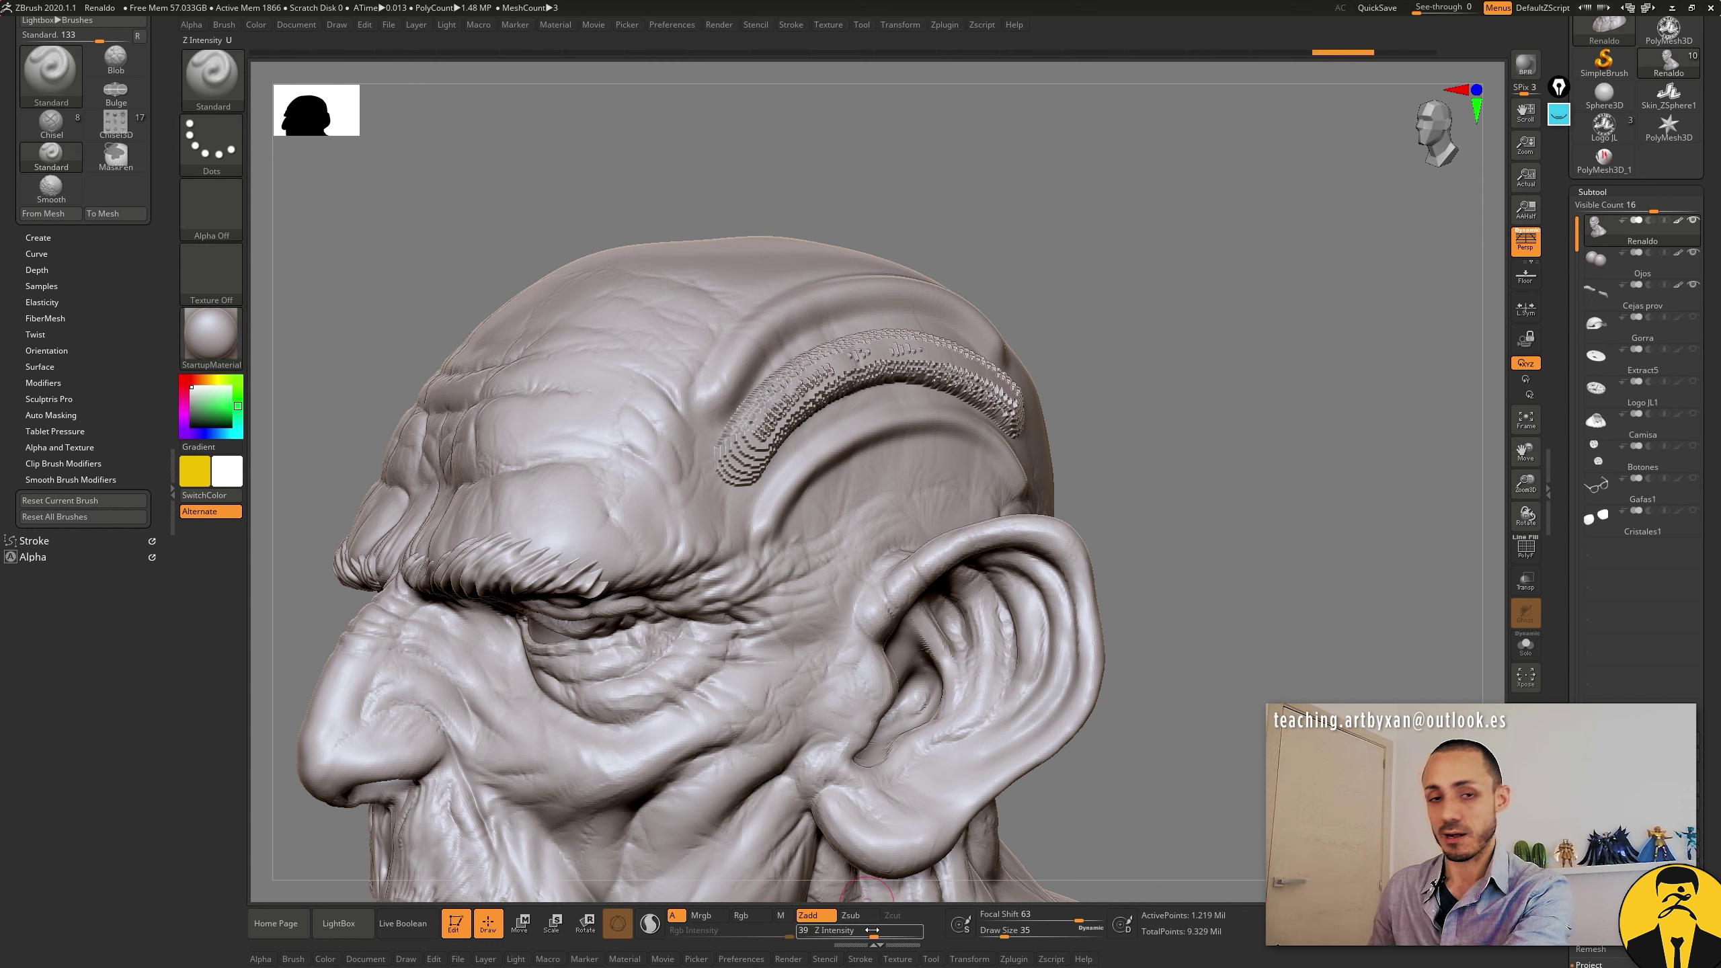
key("shift")
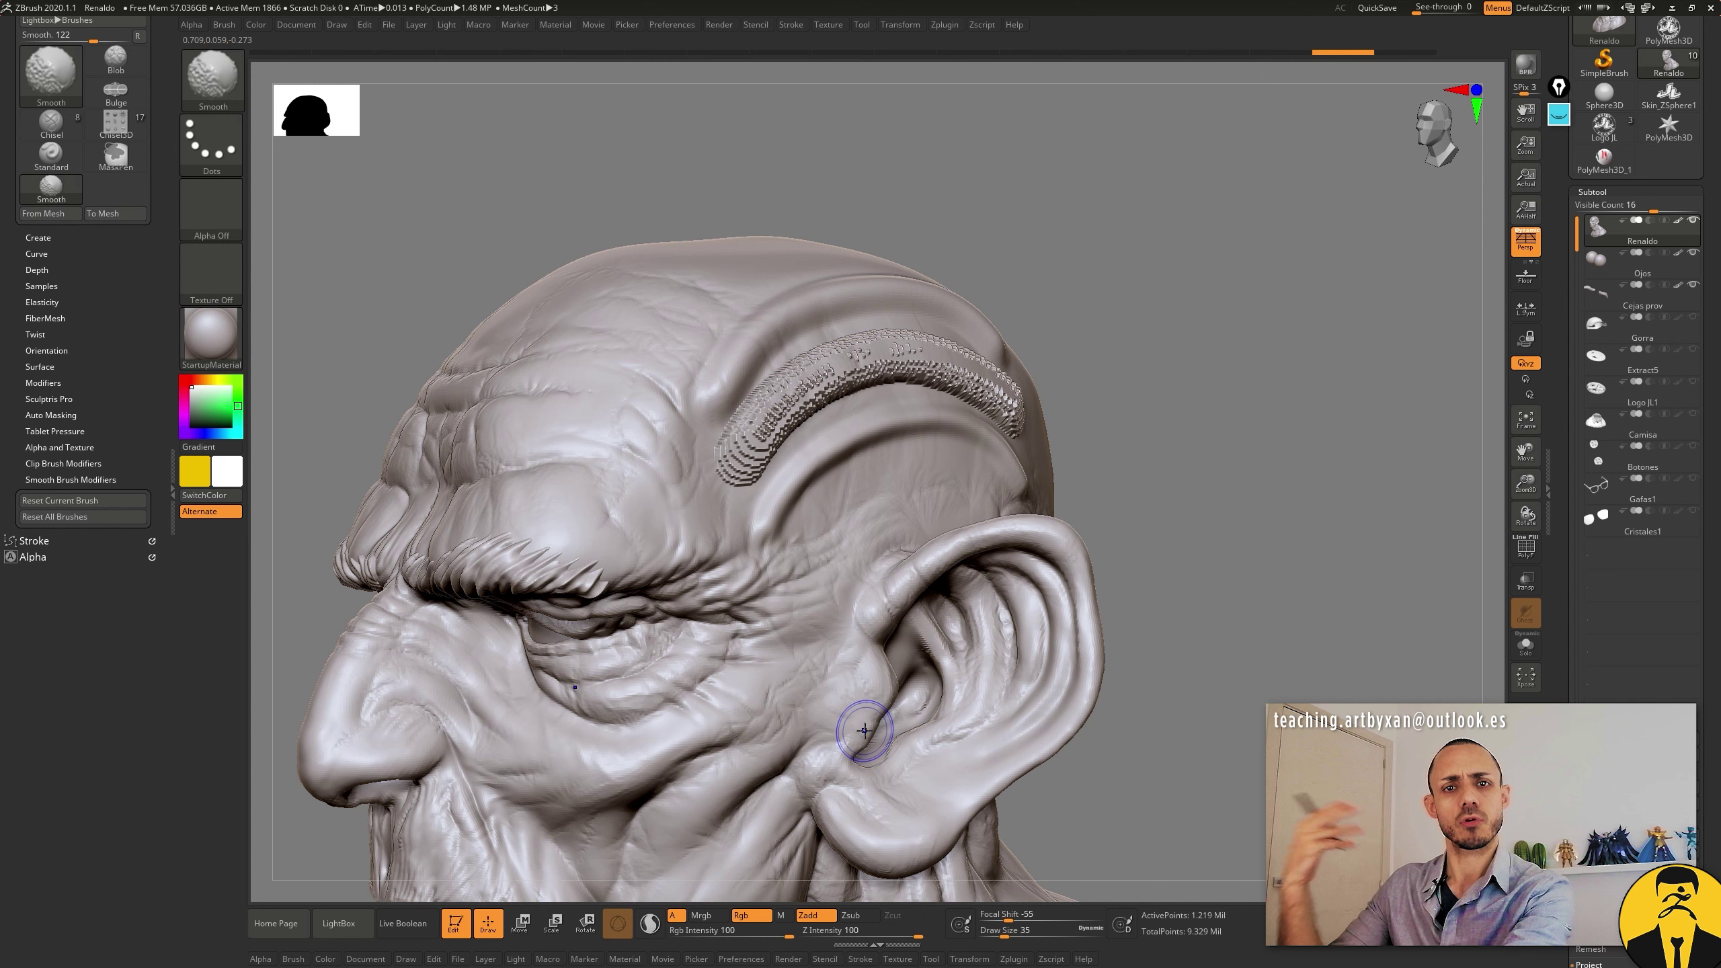
Step: Tune the Smooth brush's Z Intensity and stroke the ridge's left end until the beaded steps vanish
left_click_drag(916, 933, 906, 933)
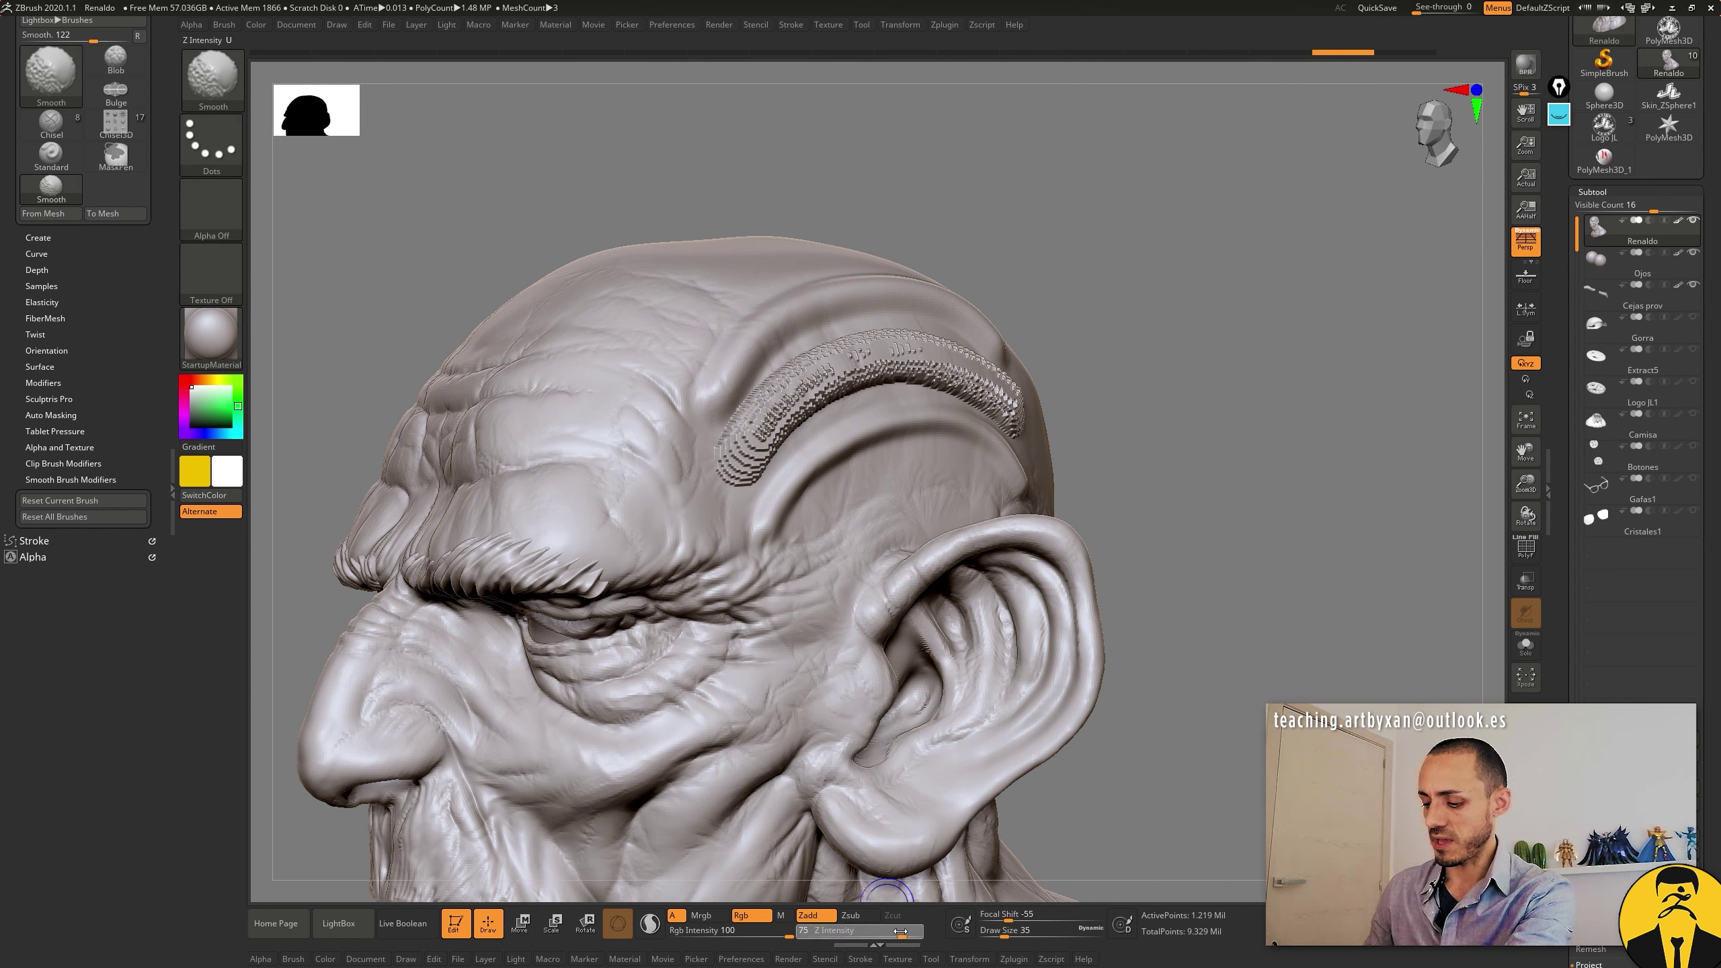
mouse_move(786, 440)
left_mouse_down()
mouse_move(742, 474)
mouse_move(745, 434)
mouse_move(791, 388)
left_mouse_up()
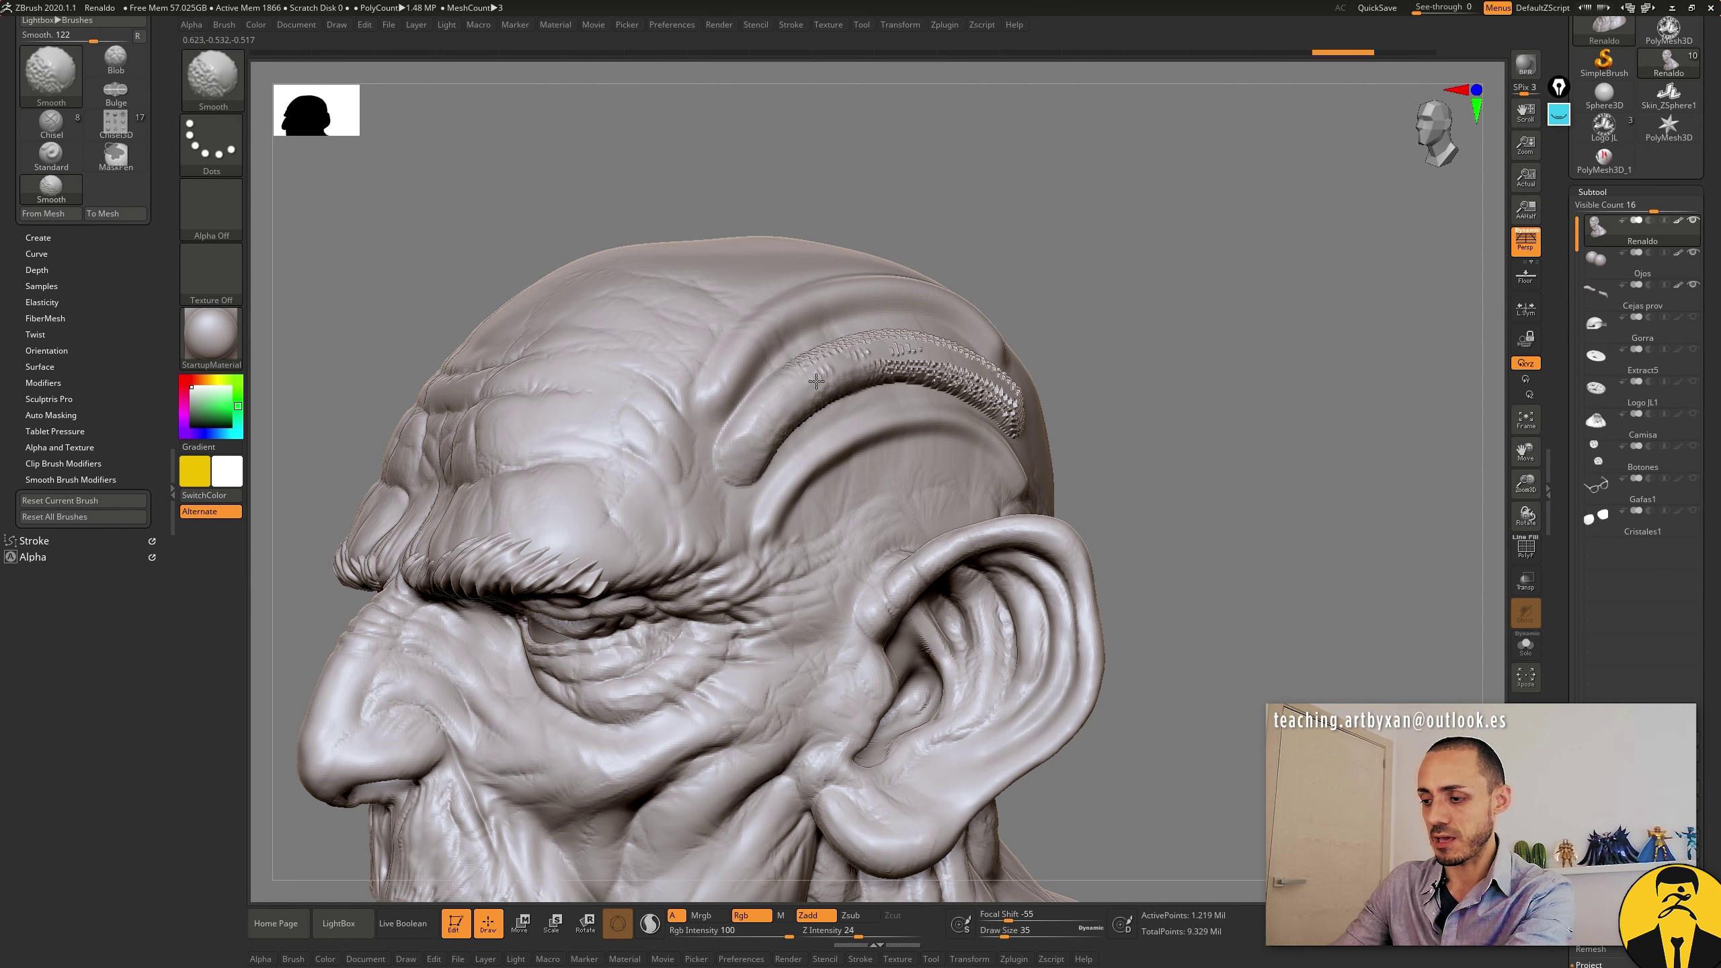
key("ctrl+z")
left_click_drag(859, 935, 887, 931)
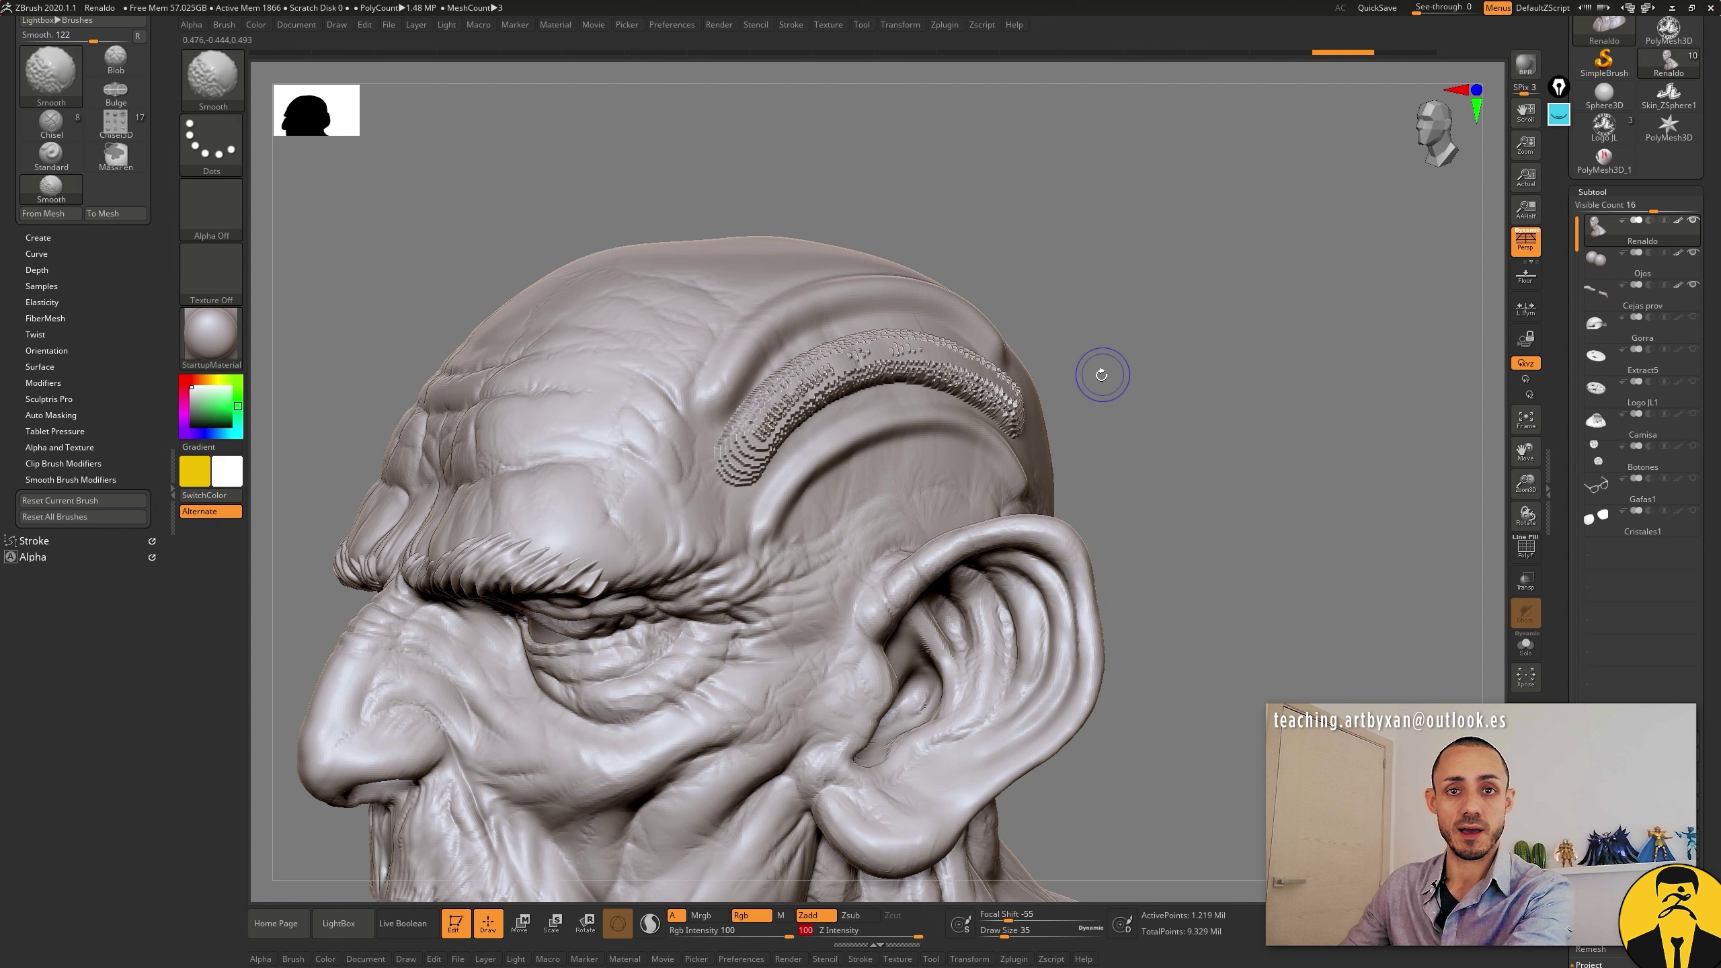
mouse_move(862, 377)
left_mouse_down()
mouse_move(734, 474)
mouse_move(827, 356)
mouse_move(948, 339)
mouse_move(1024, 434)
mouse_move(969, 387)
left_mouse_up()
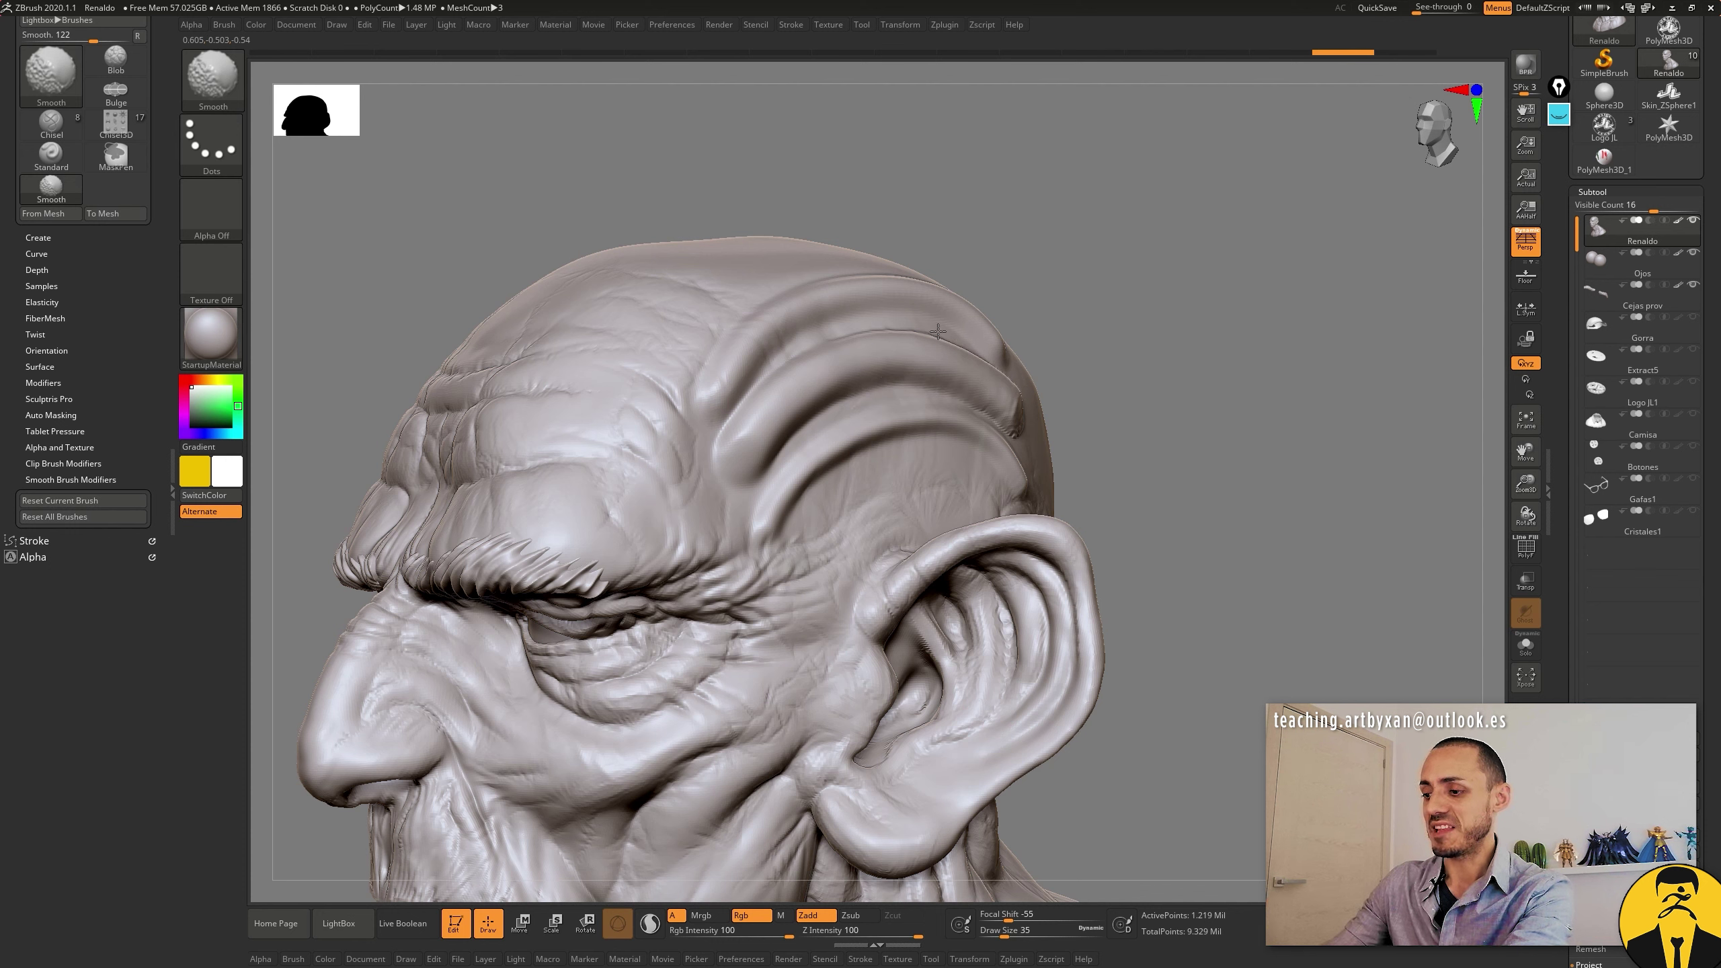